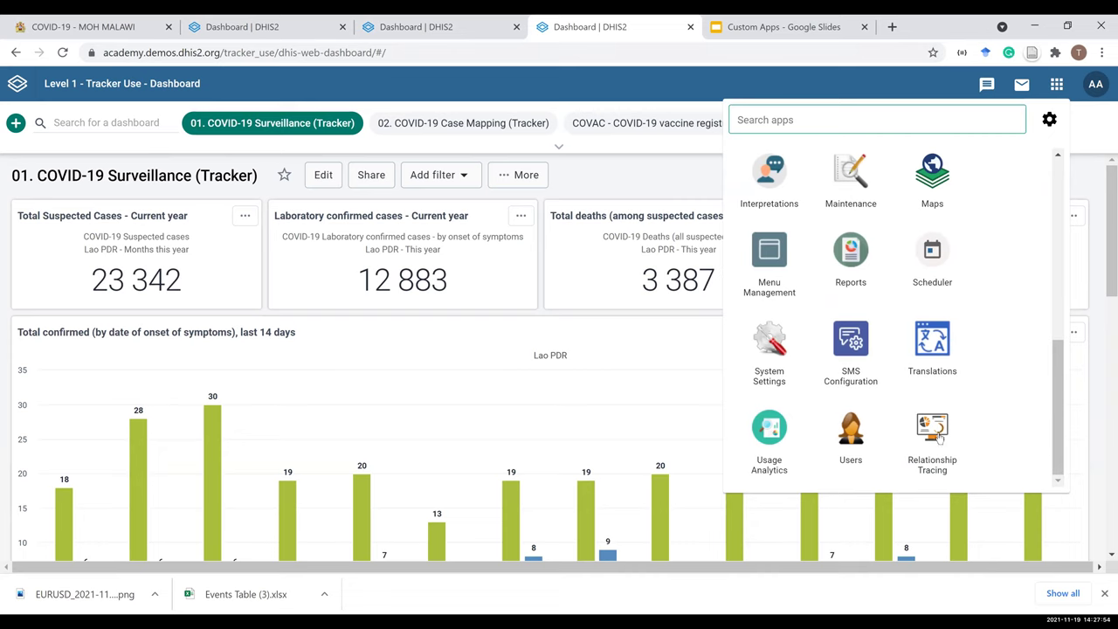
# Launch Relationship Tracing and load the saved 'Index case - contacts' visualization
pyautogui.click(936, 437)
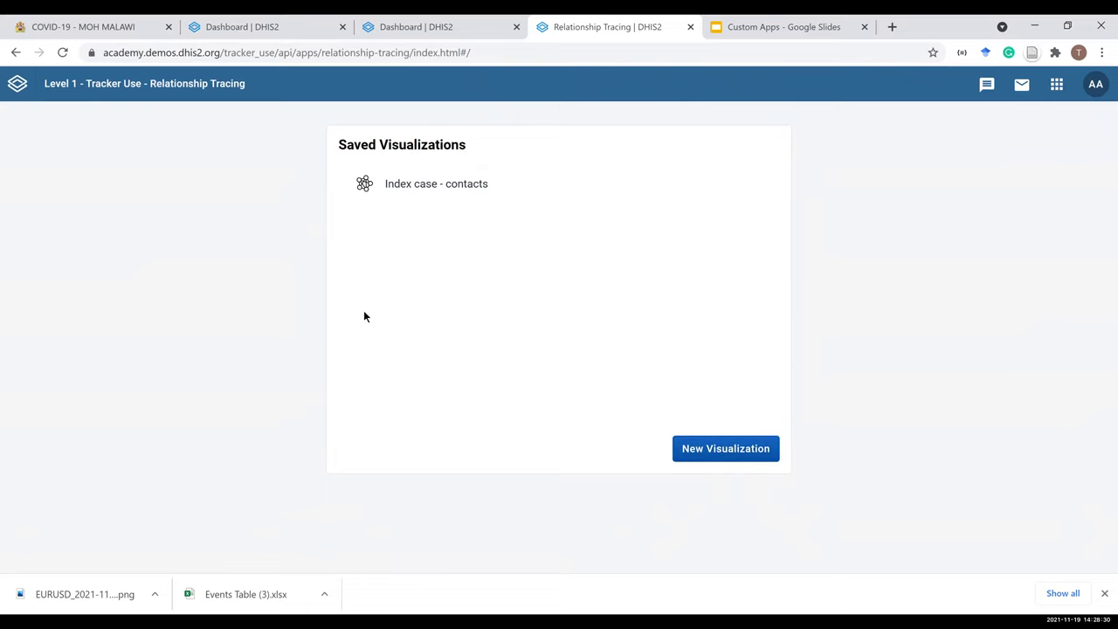
pyautogui.click(439, 192)
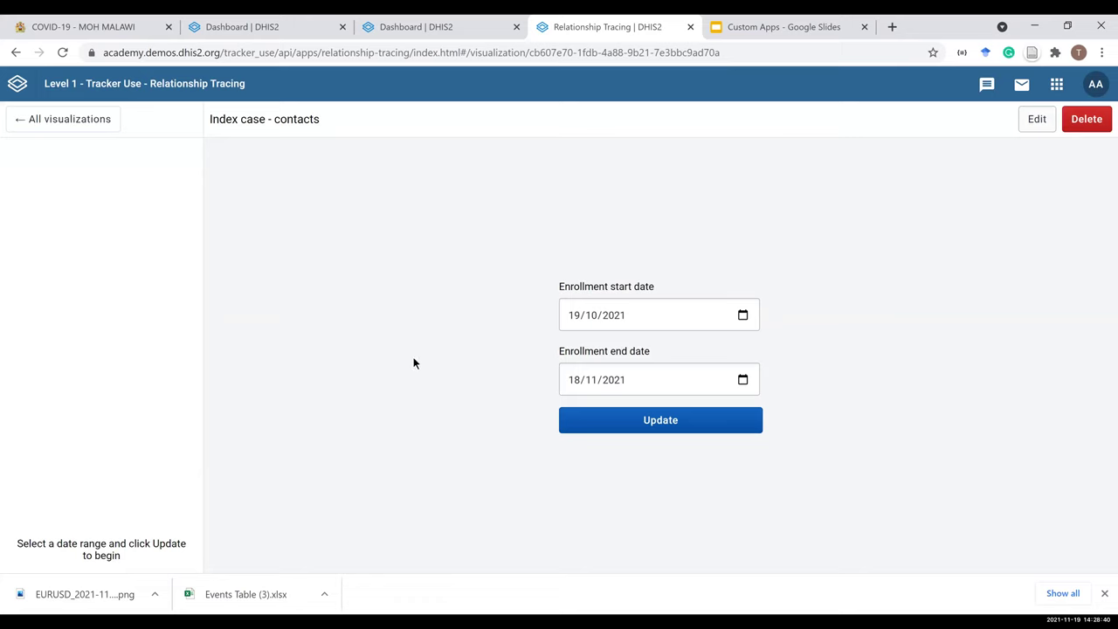
# Load the network for enrollment dates 19/10/2021 to 18/11/2021
pyautogui.click(611, 438)
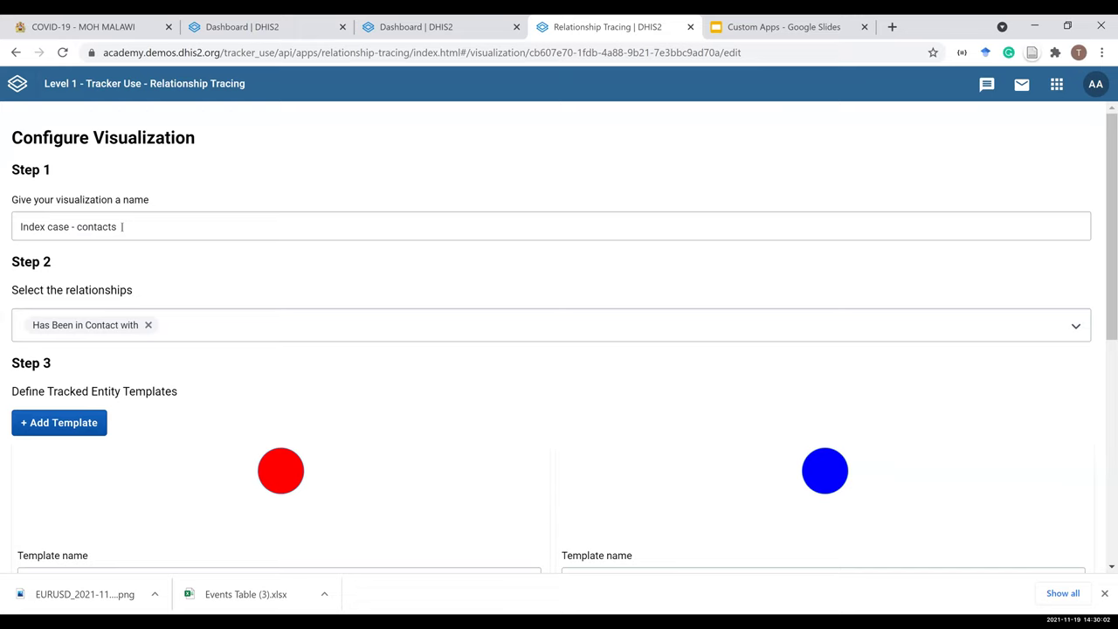
pyautogui.click(1078, 327)
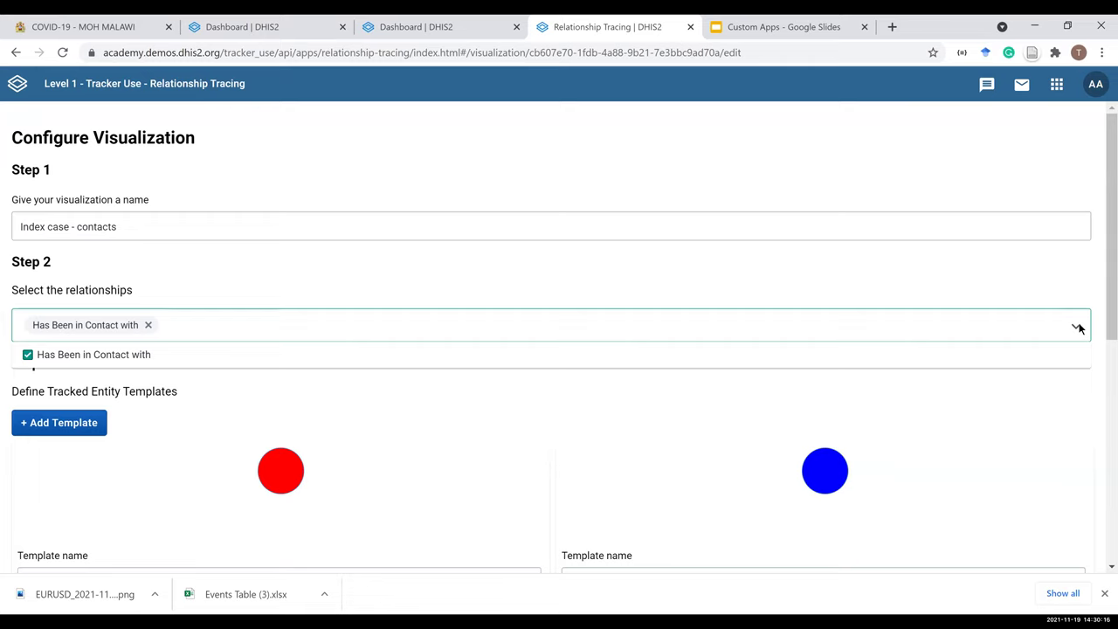
pyautogui.click(1080, 328)
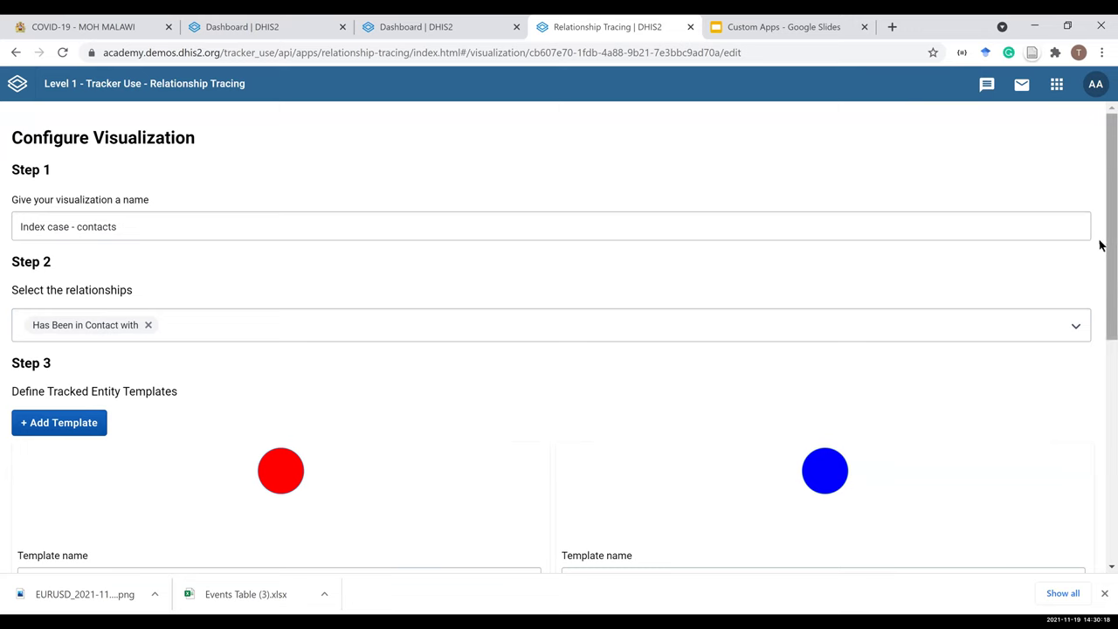
pyautogui.scroll(-1, 1101, 257)
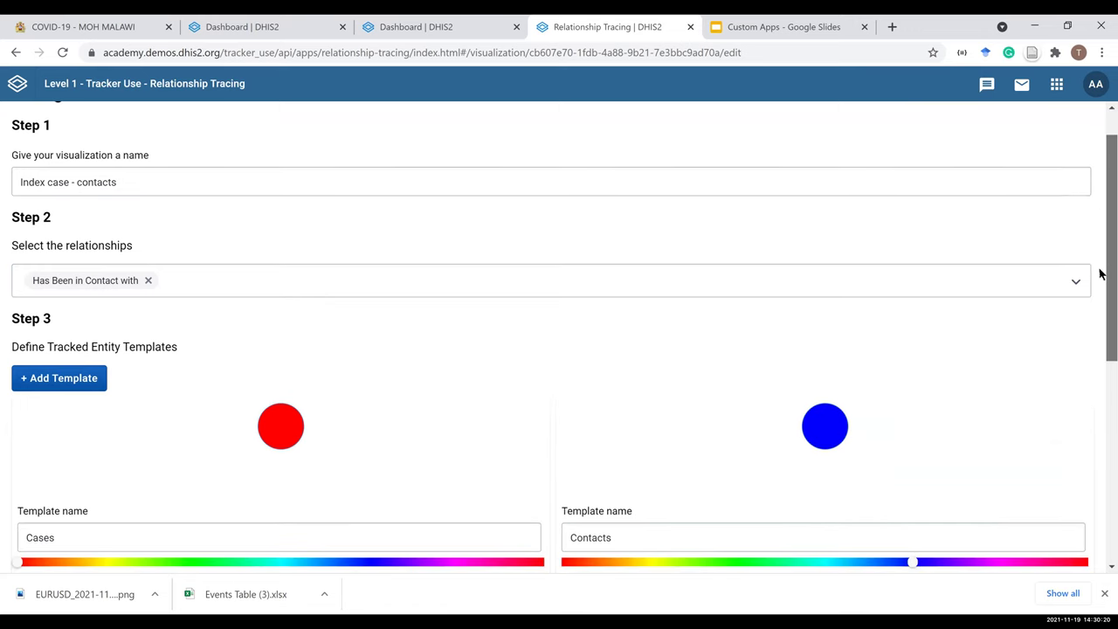
pyautogui.scroll(-1, 1101, 274)
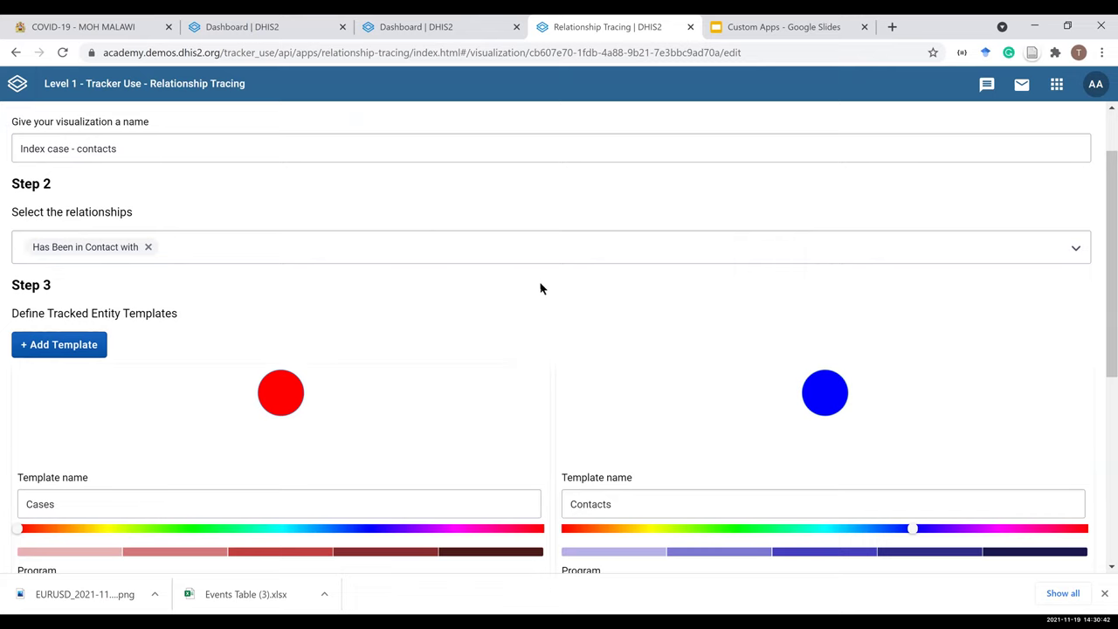
pyautogui.scroll(-1, 538, 236)
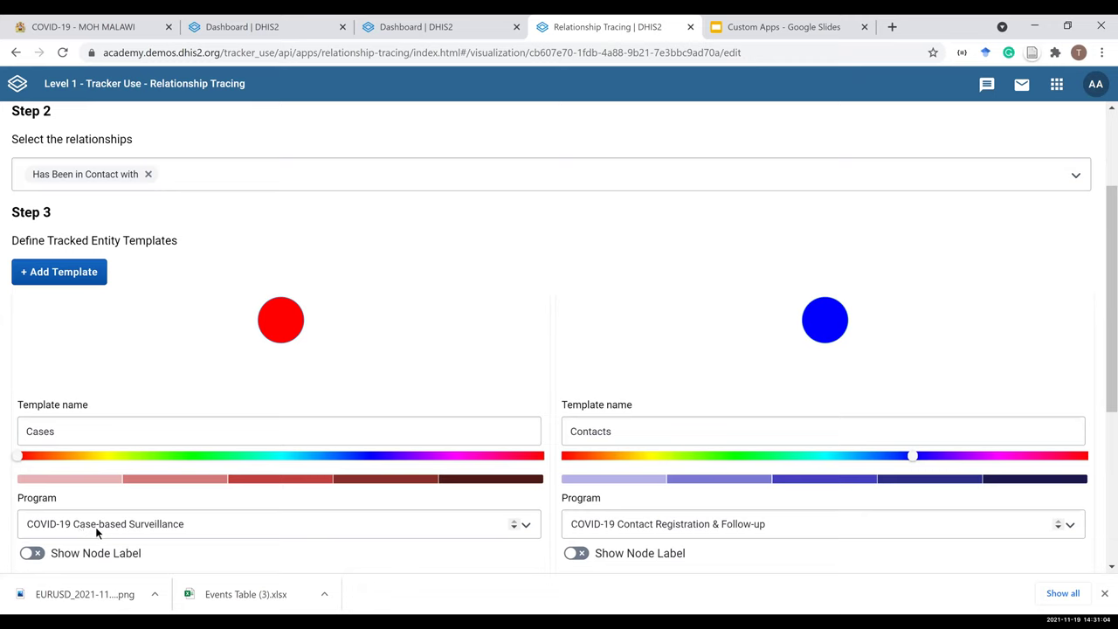
pyautogui.click(528, 526)
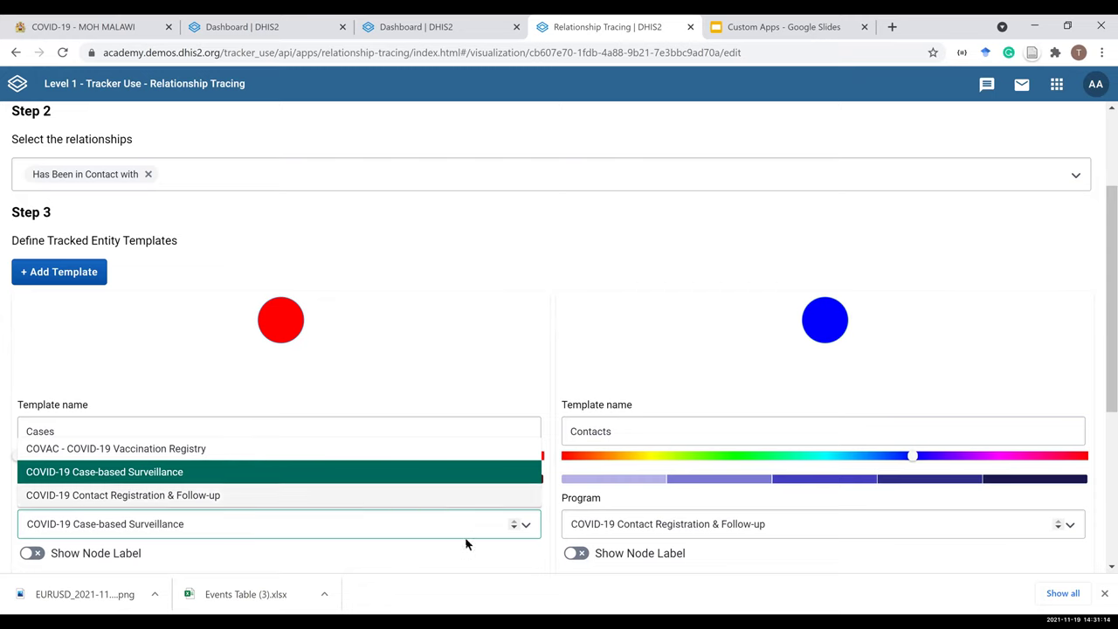
pyautogui.click(528, 524)
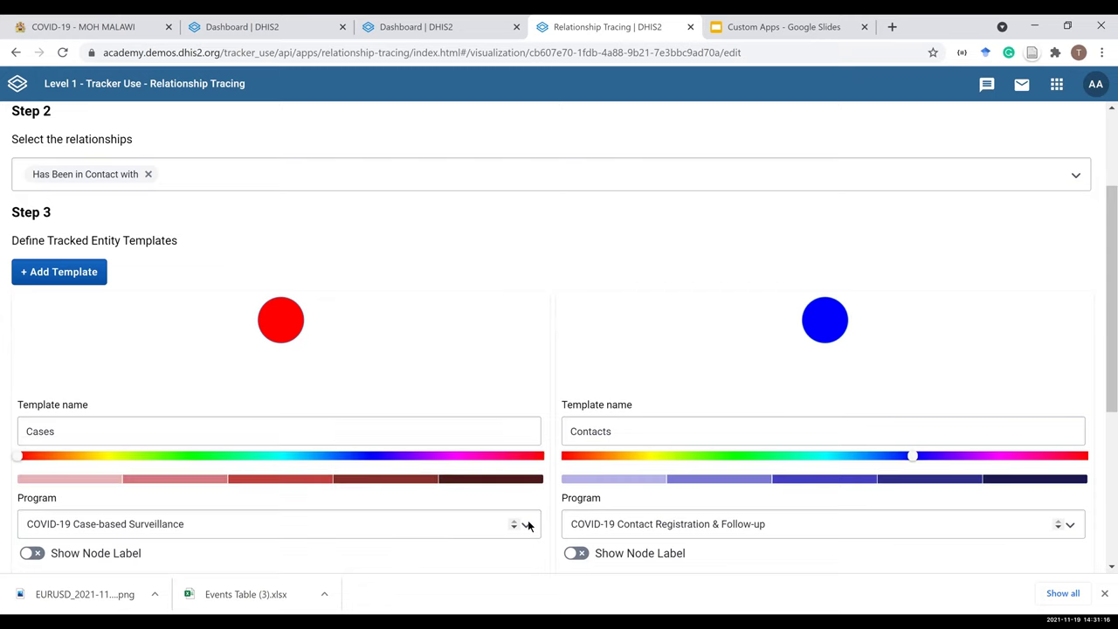
pyautogui.scroll(-2, 546, 522)
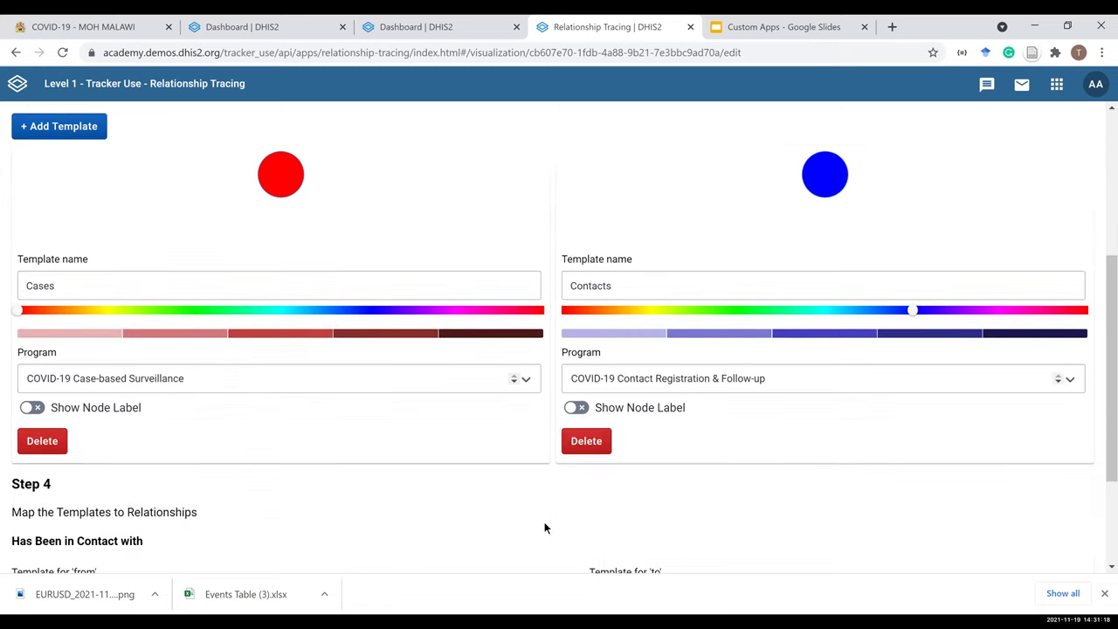
pyautogui.scroll(1, 198, 338)
pyautogui.scroll(1, 55, 276)
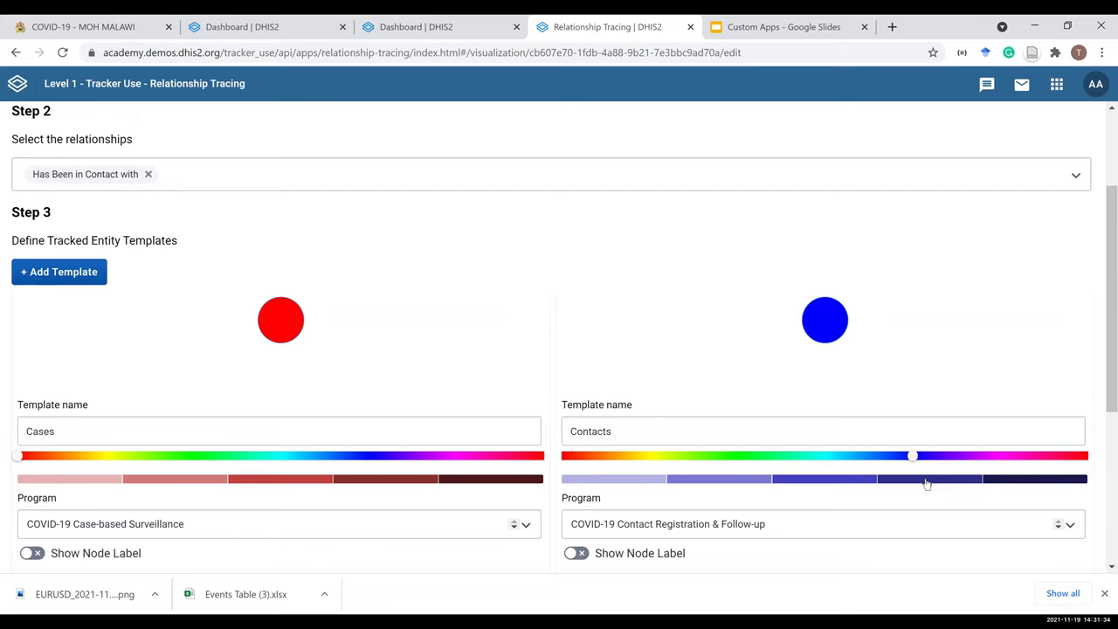
# Set the Contacts node to the fourth, darker navy shade, leaving its program unchanged
pyautogui.click(928, 483)
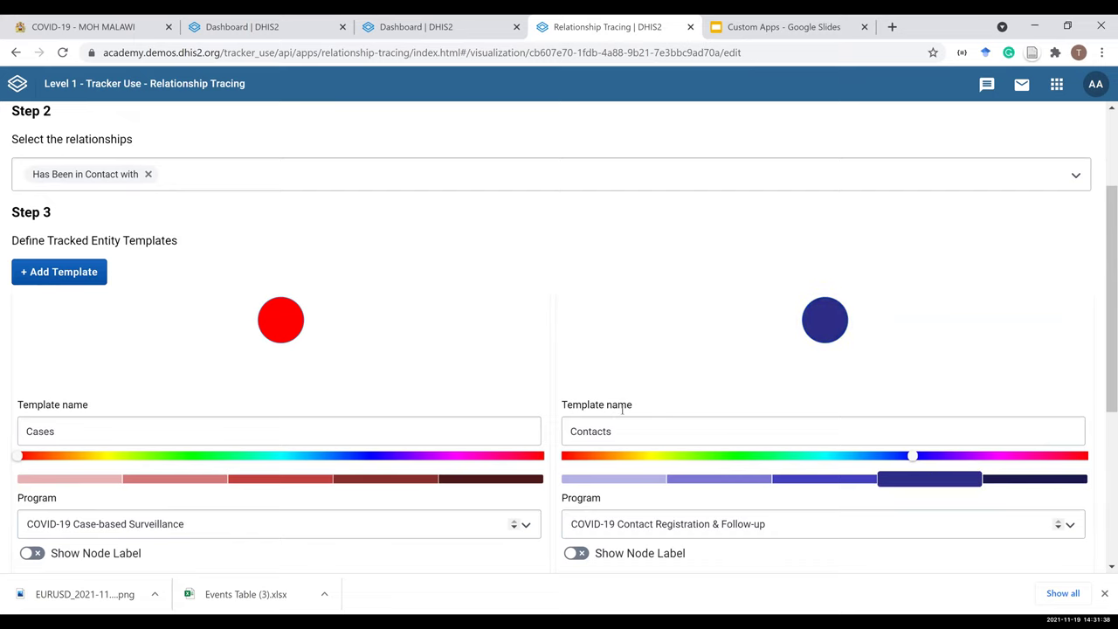
pyautogui.scroll(-1, 614, 495)
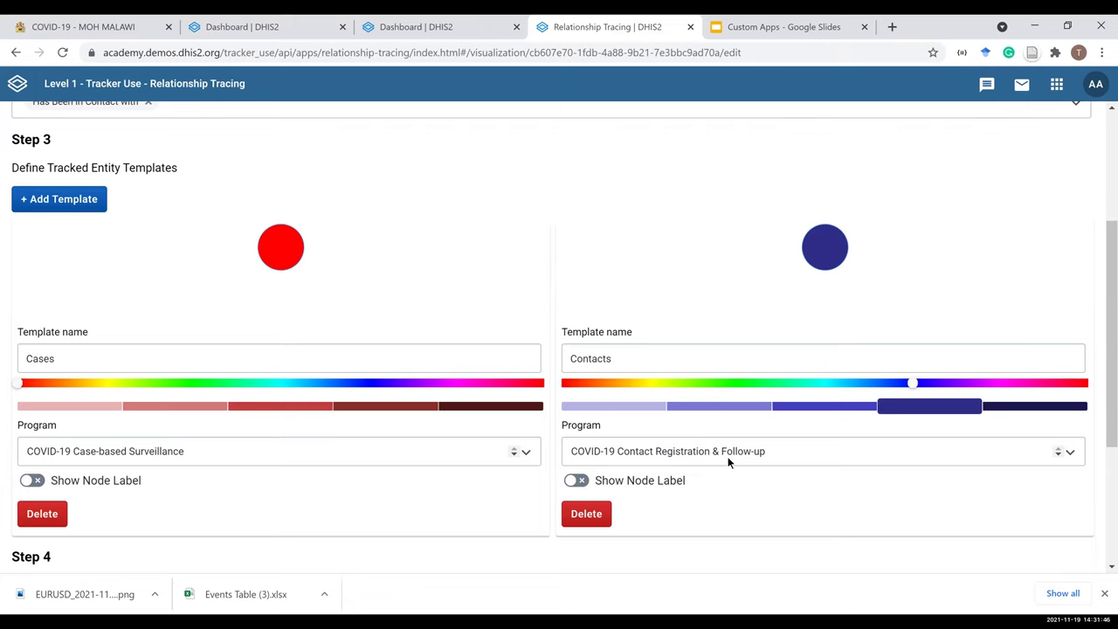
pyautogui.click(1079, 458)
pyautogui.click(1079, 457)
pyautogui.scroll(-1, 54, 466)
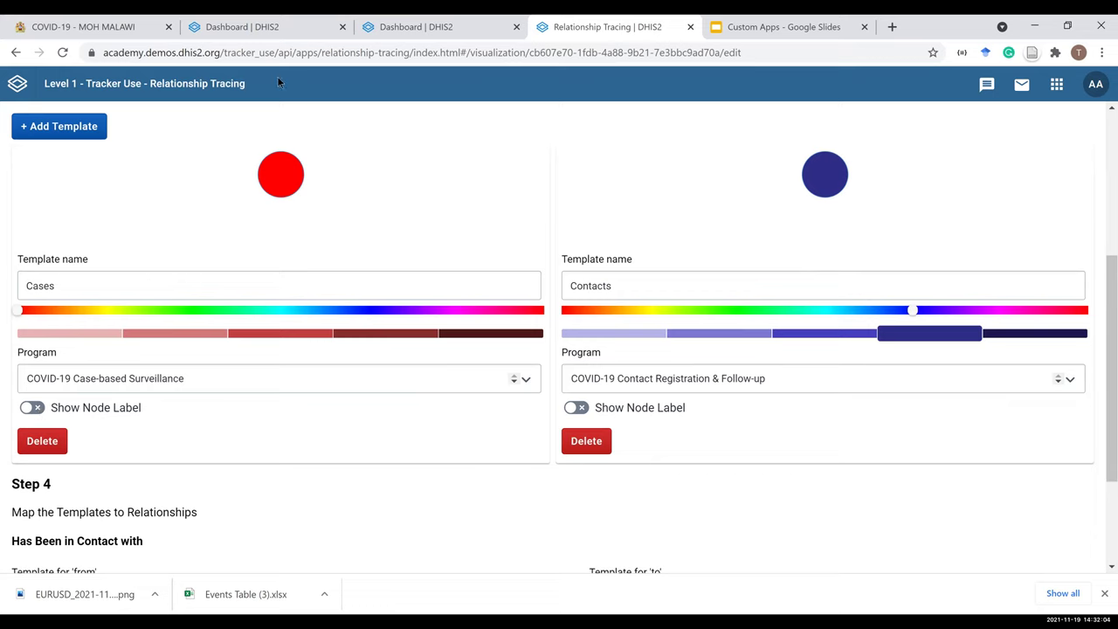
pyautogui.click(39, 410)
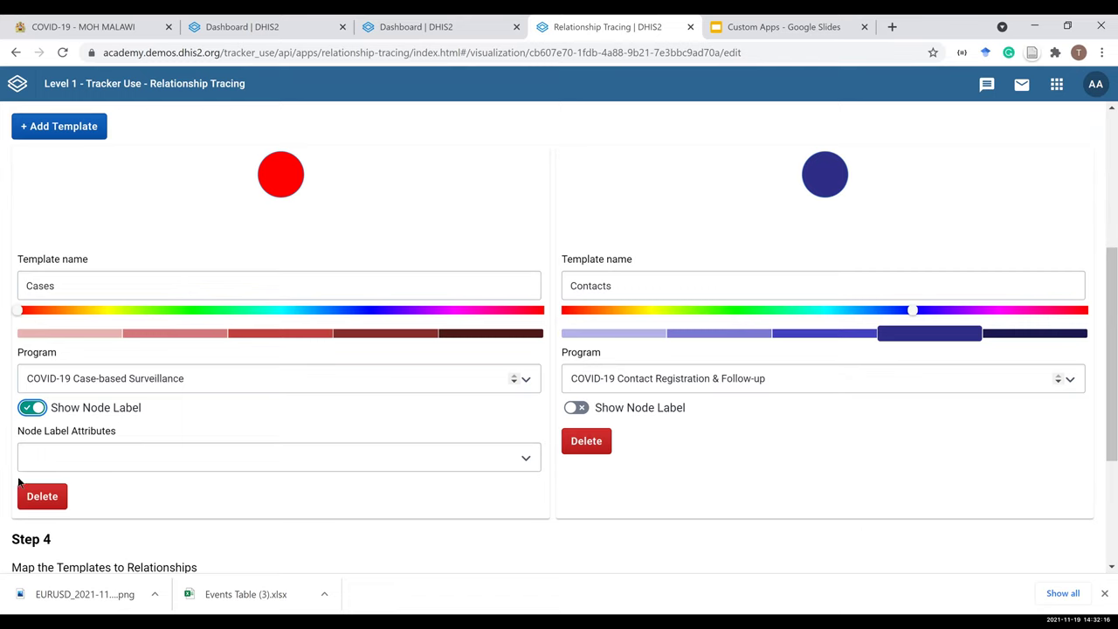
pyautogui.click(526, 460)
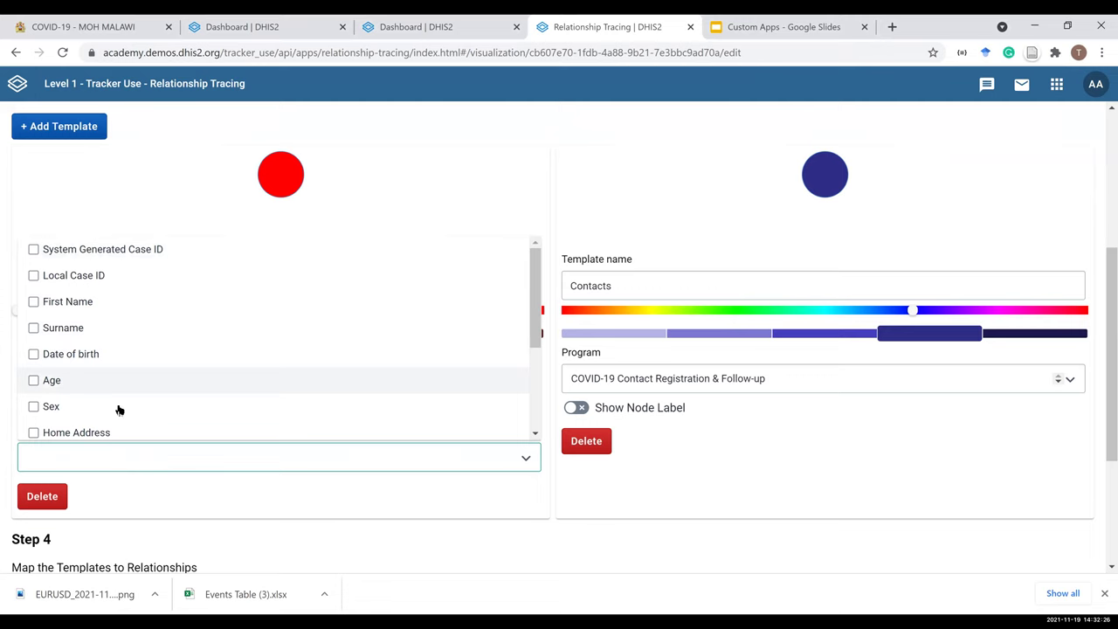
pyautogui.click(555, 528)
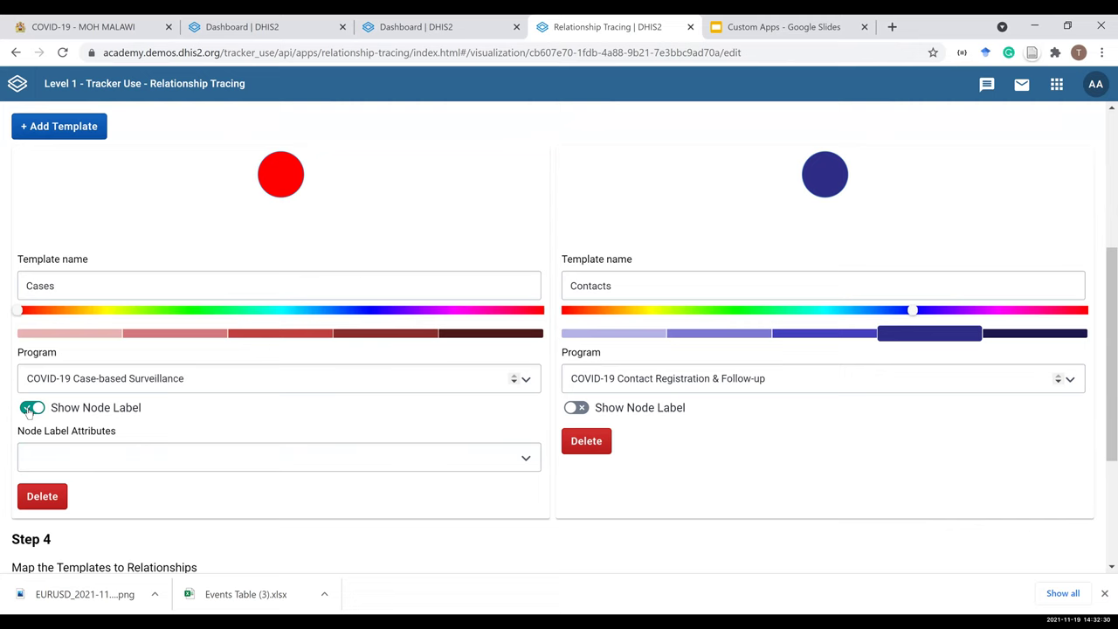
pyautogui.click(31, 409)
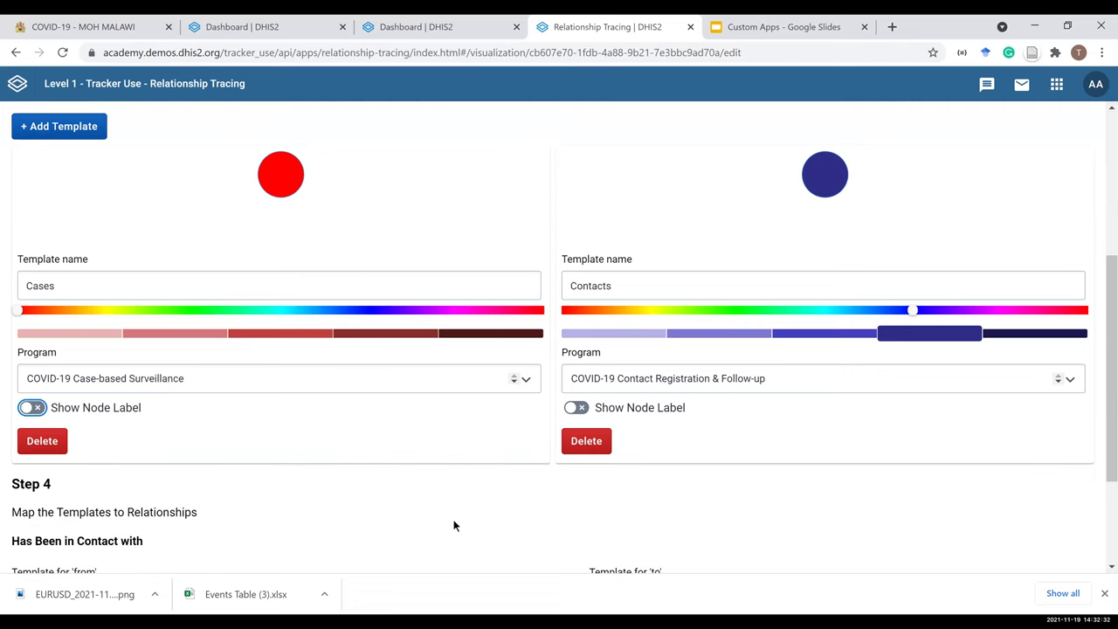
pyautogui.scroll(-1, 453, 526)
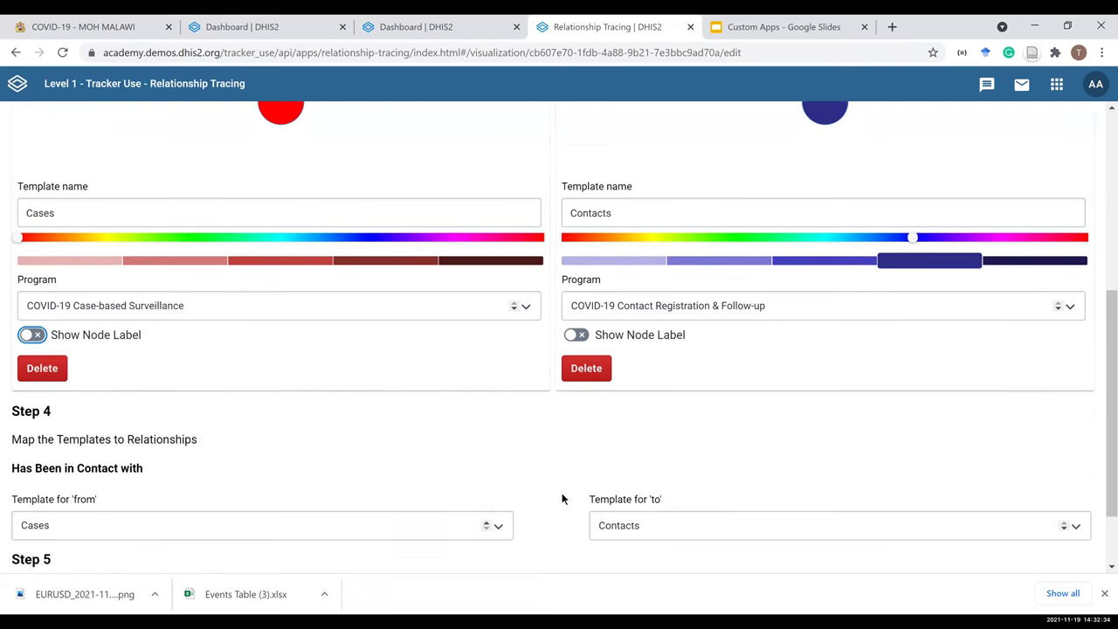
pyautogui.scroll(-1, 552, 492)
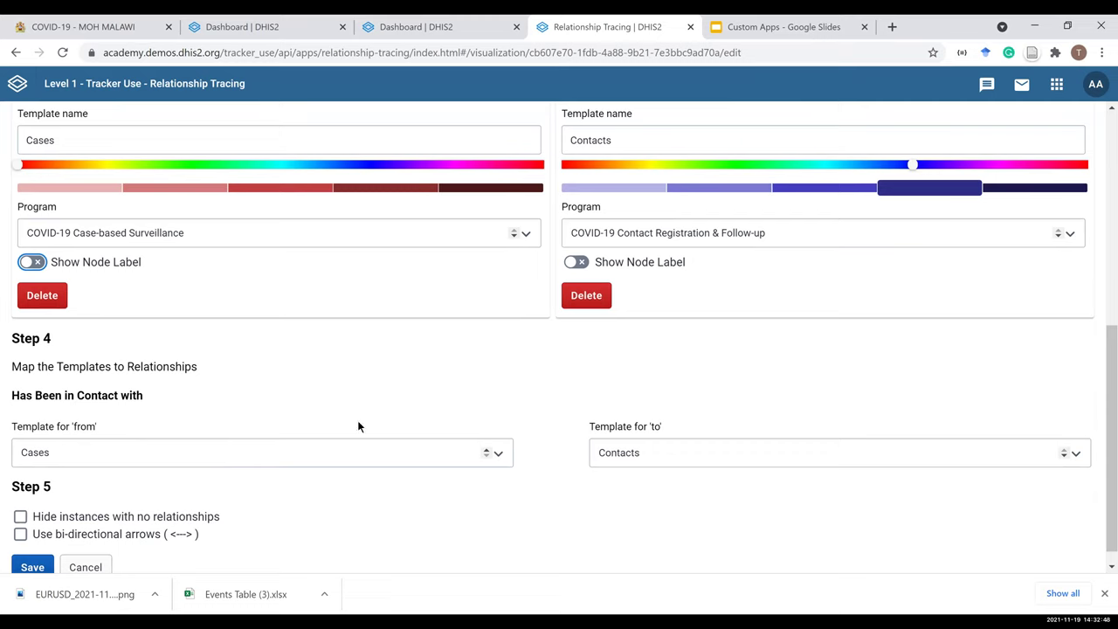
pyautogui.click(65, 454)
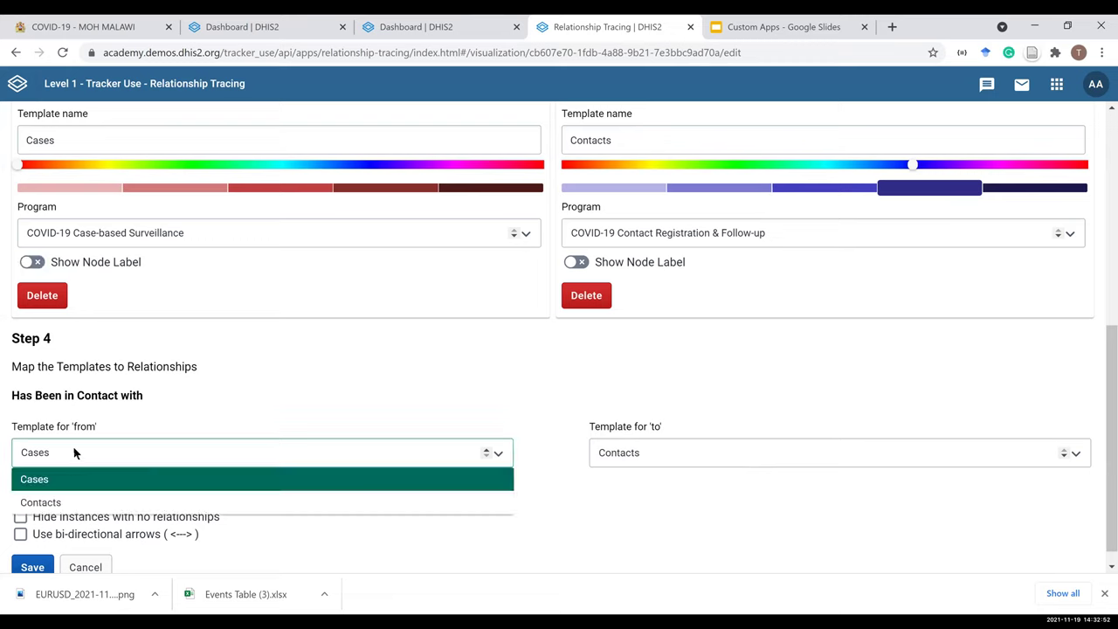
pyautogui.click(208, 406)
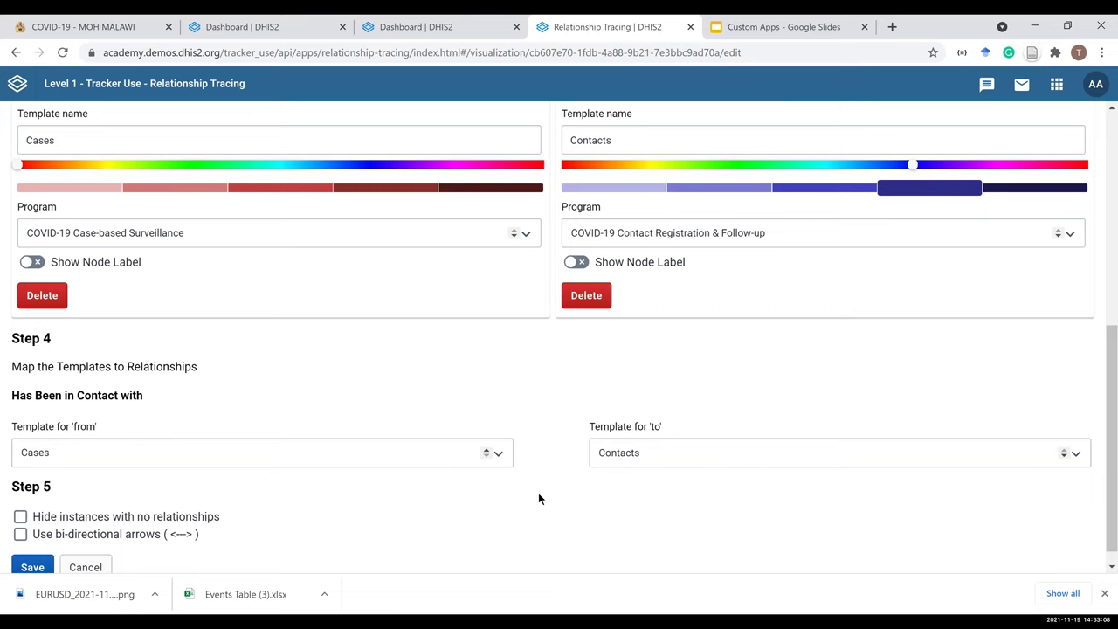
pyautogui.scroll(-1, 538, 499)
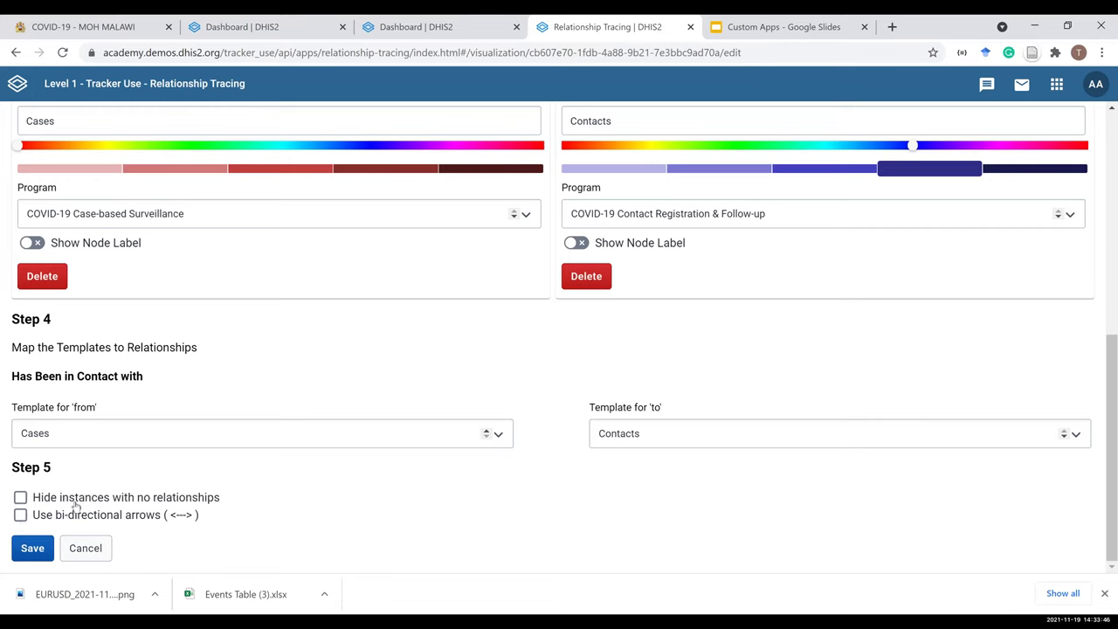
pyautogui.click(37, 501)
pyautogui.click(35, 502)
# Save the configuration and draw the graph for enrollments 19/10/2021 to 18/11/2021
pyautogui.click(43, 548)
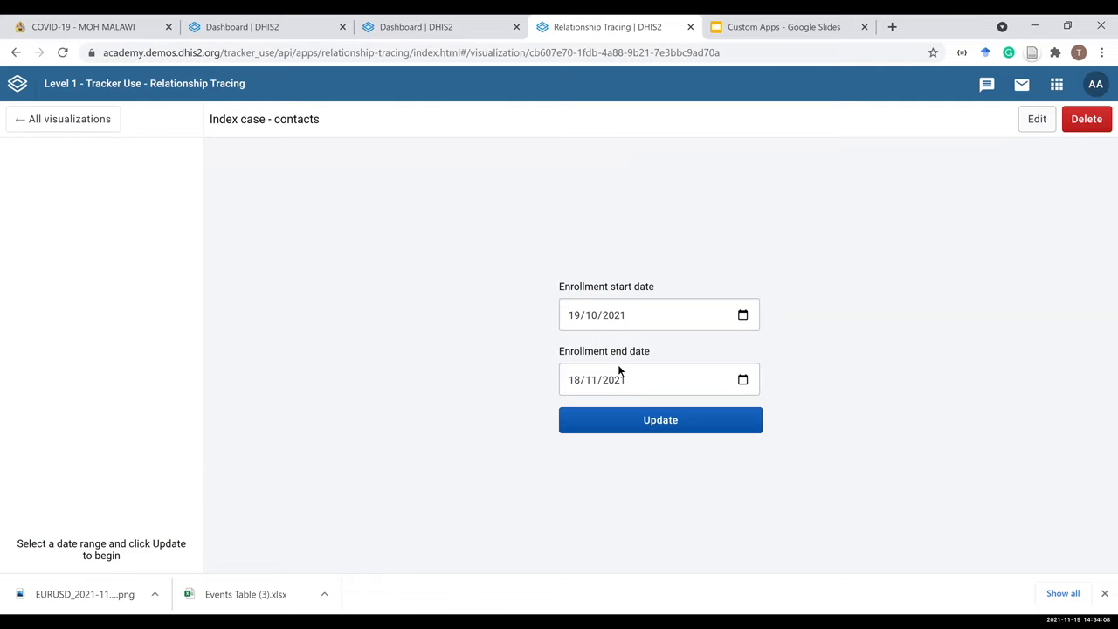
pyautogui.click(687, 421)
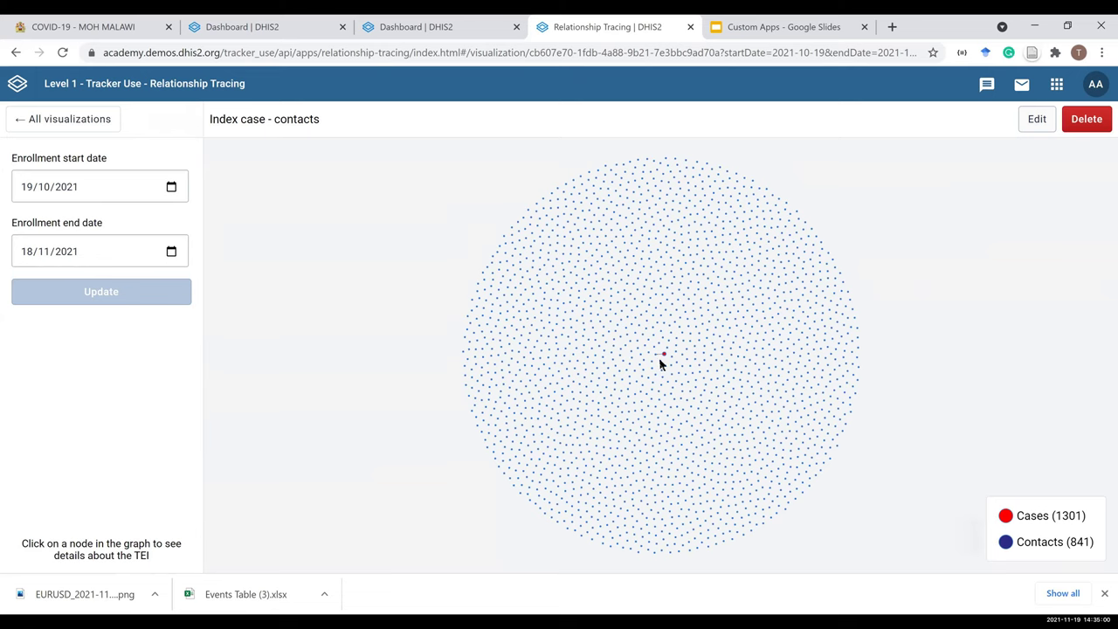
# Enable 'Hide instances with no relationships', save, and redraw the graph
pyautogui.click(1037, 119)
pyautogui.scroll(-5, 469, 417)
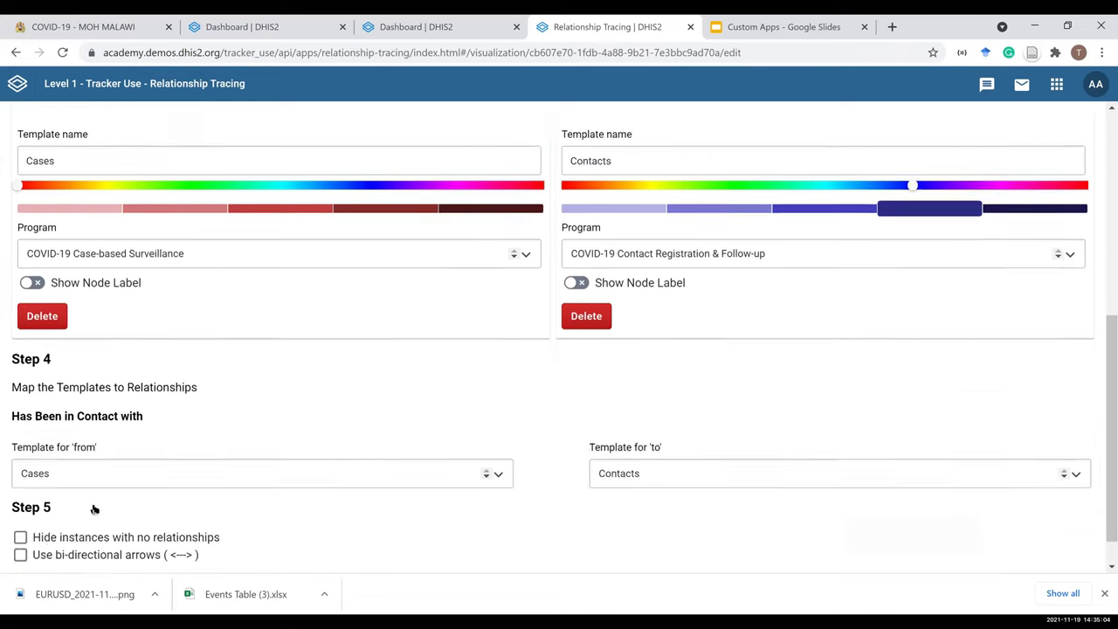
pyautogui.scroll(-1, 95, 509)
pyautogui.click(20, 498)
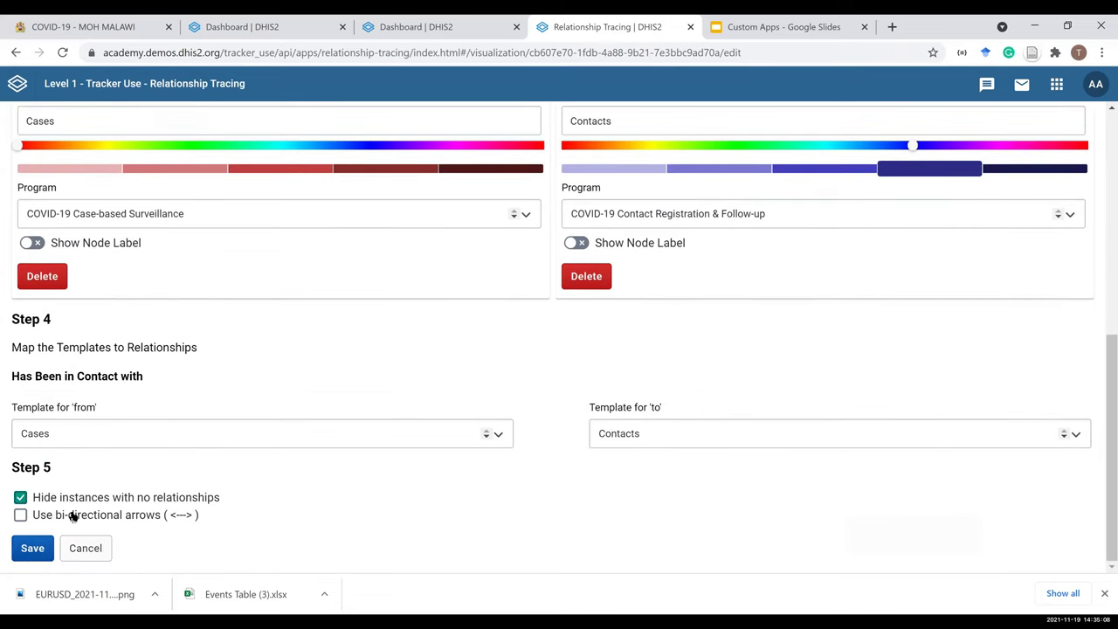
pyautogui.click(32, 548)
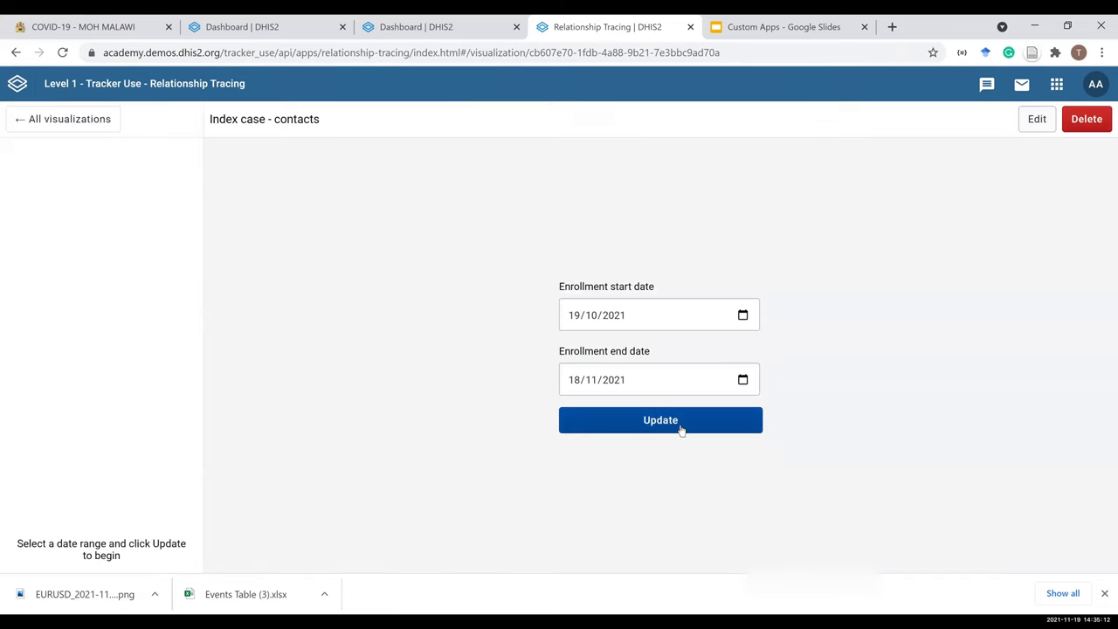
pyautogui.click(676, 425)
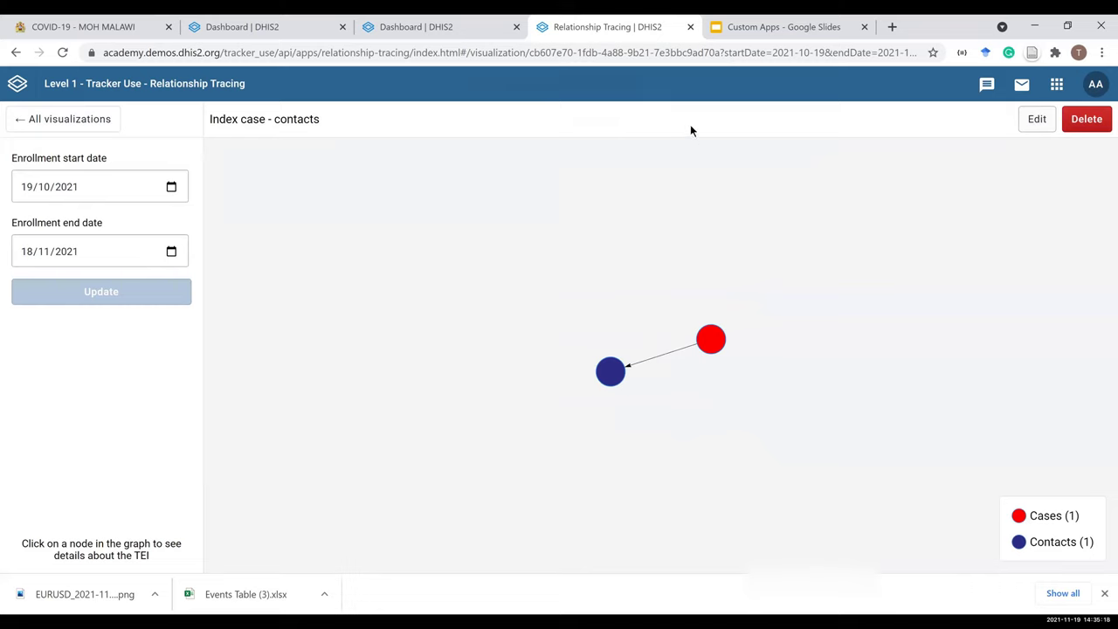
# Inspect then hide the contact's details, and open the index case in Tracker Capture
pyautogui.click(613, 376)
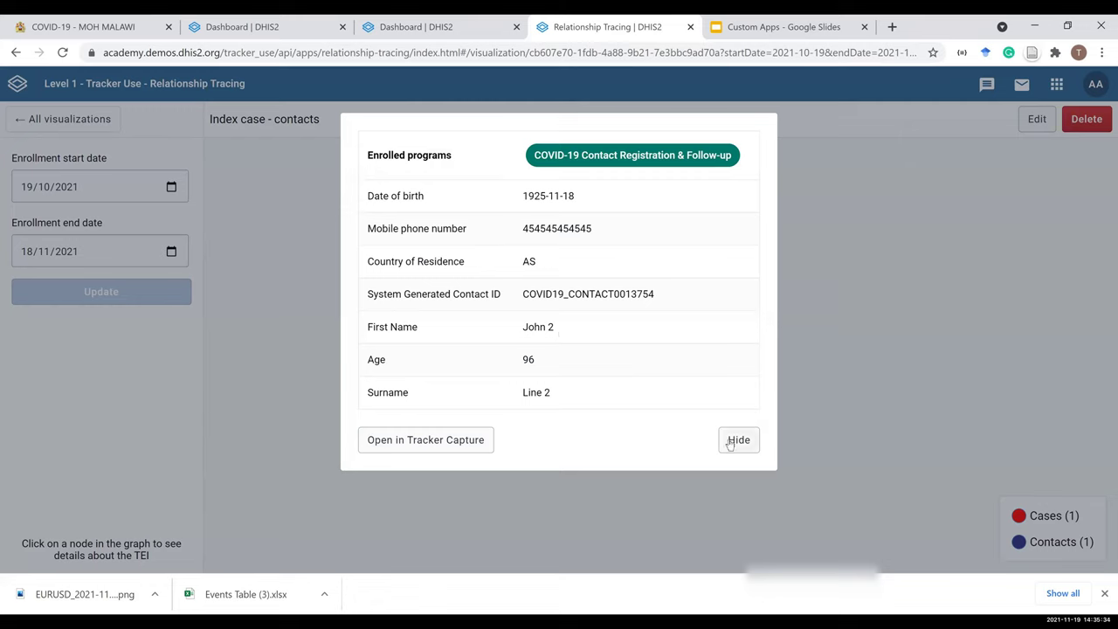
pyautogui.click(711, 341)
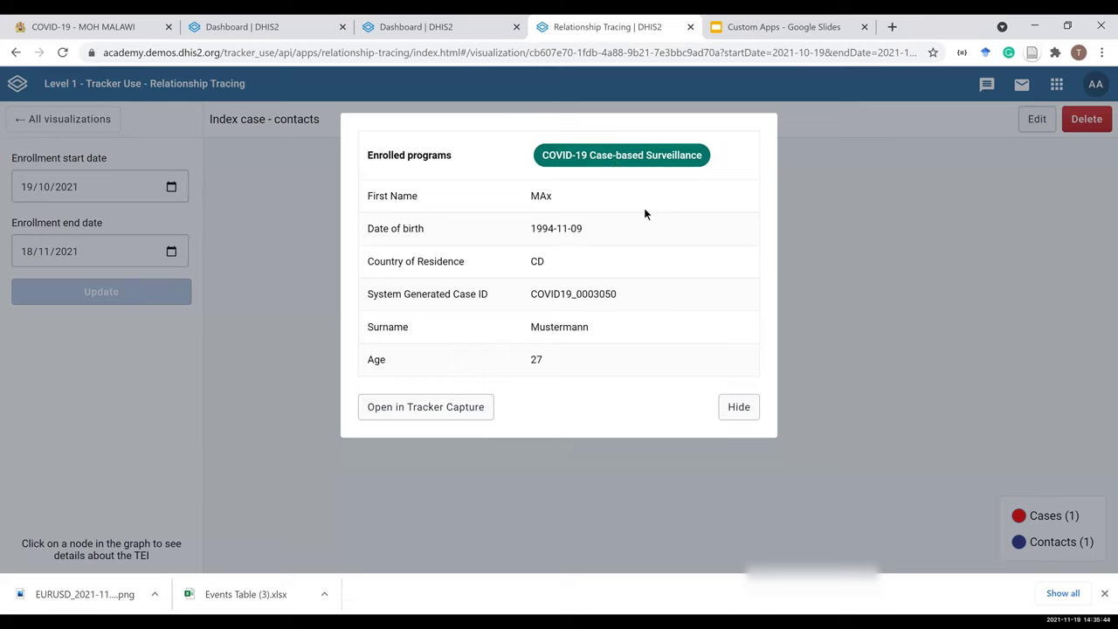
pyautogui.click(410, 420)
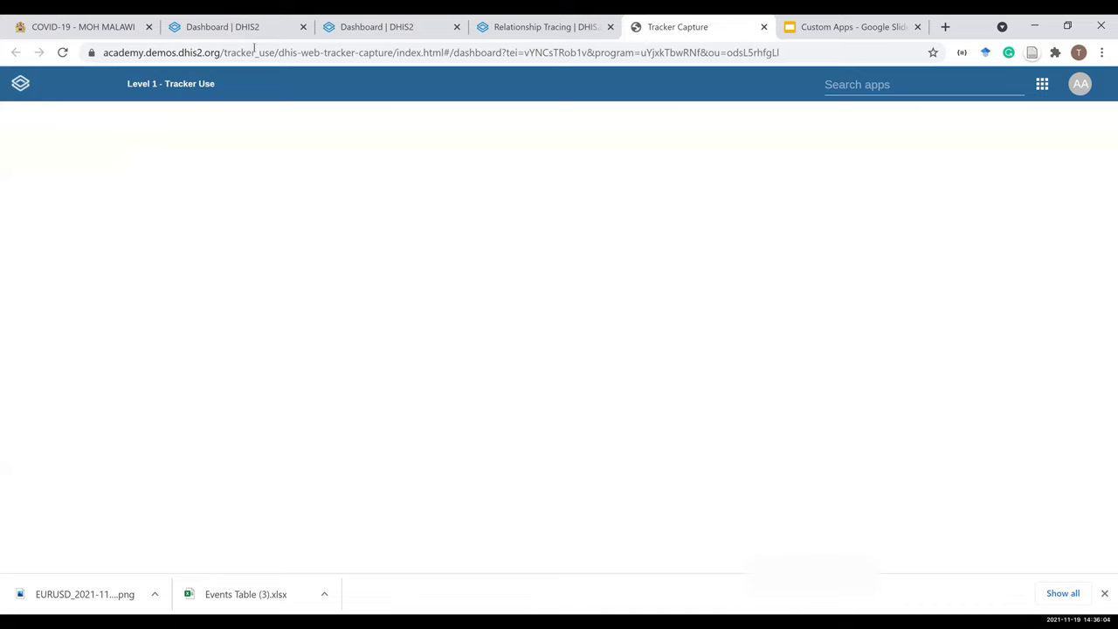
# Resize the browser window and close the Google Slides tab
pyautogui.click(1068, 26)
pyautogui.moveTo(778, 12); pyautogui.dragTo(612, 26)
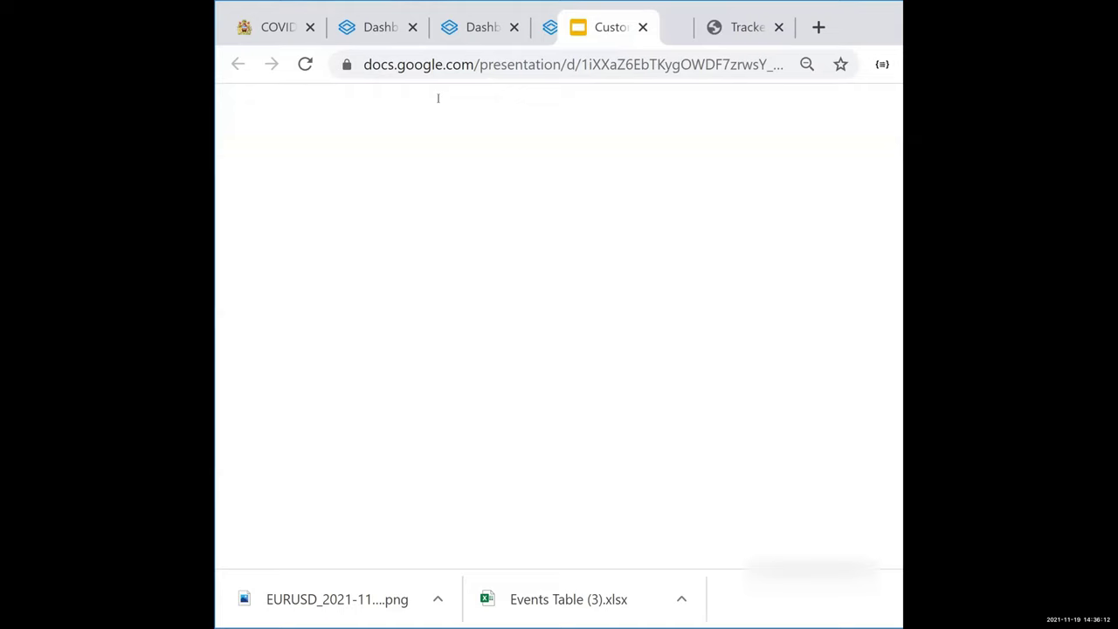
pyautogui.hotkey('ctrl', 'w')
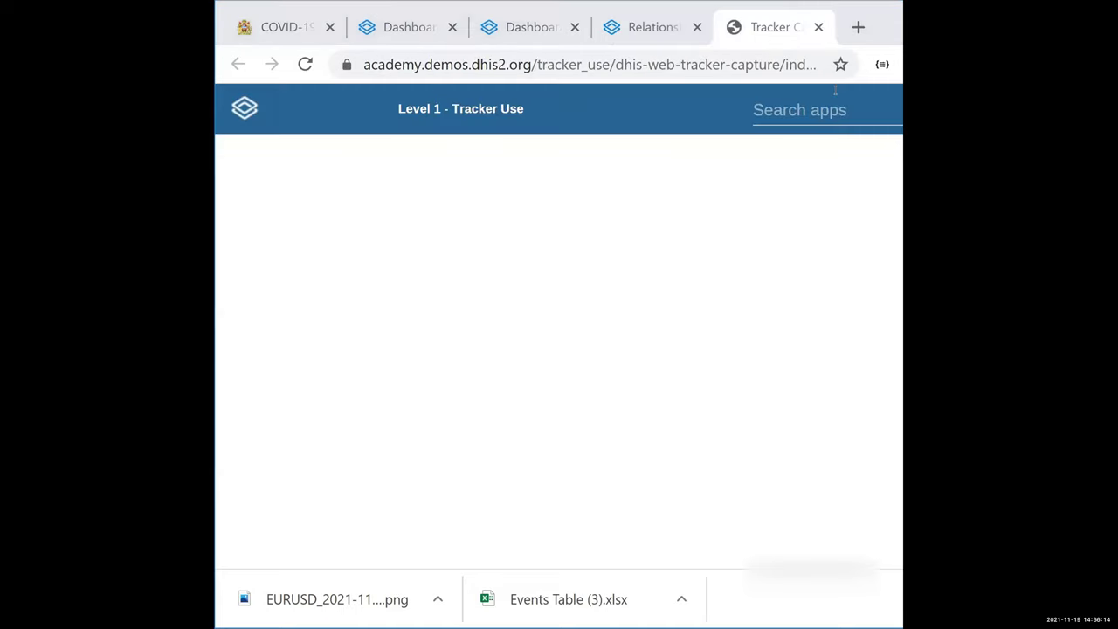
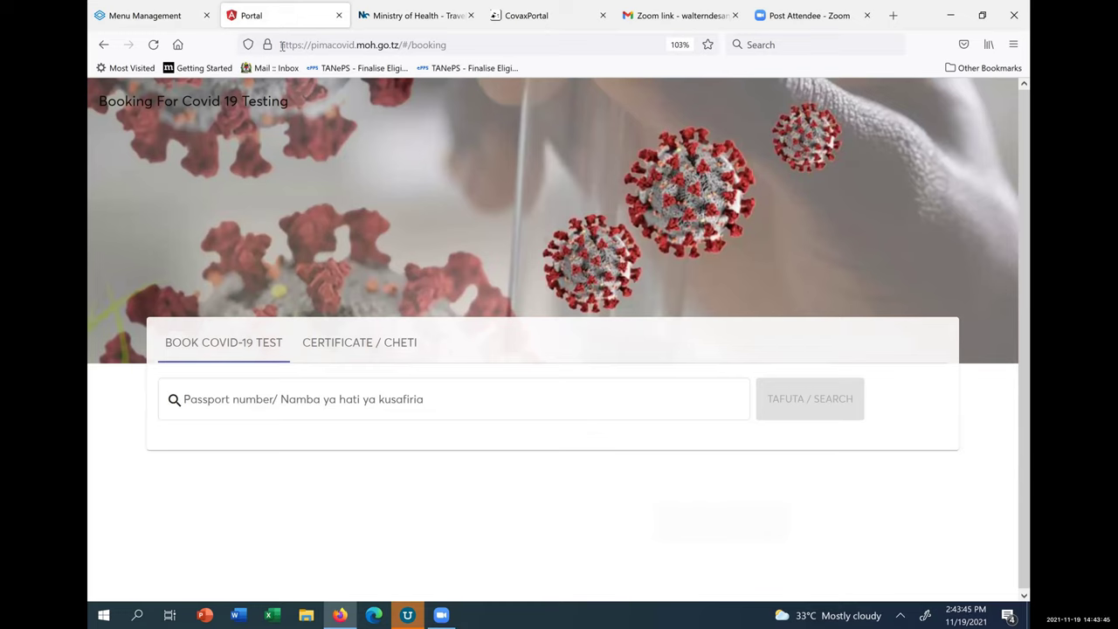
# Visit the certificate section, then return to the COVID-19 test booking page
pyautogui.click(376, 400)
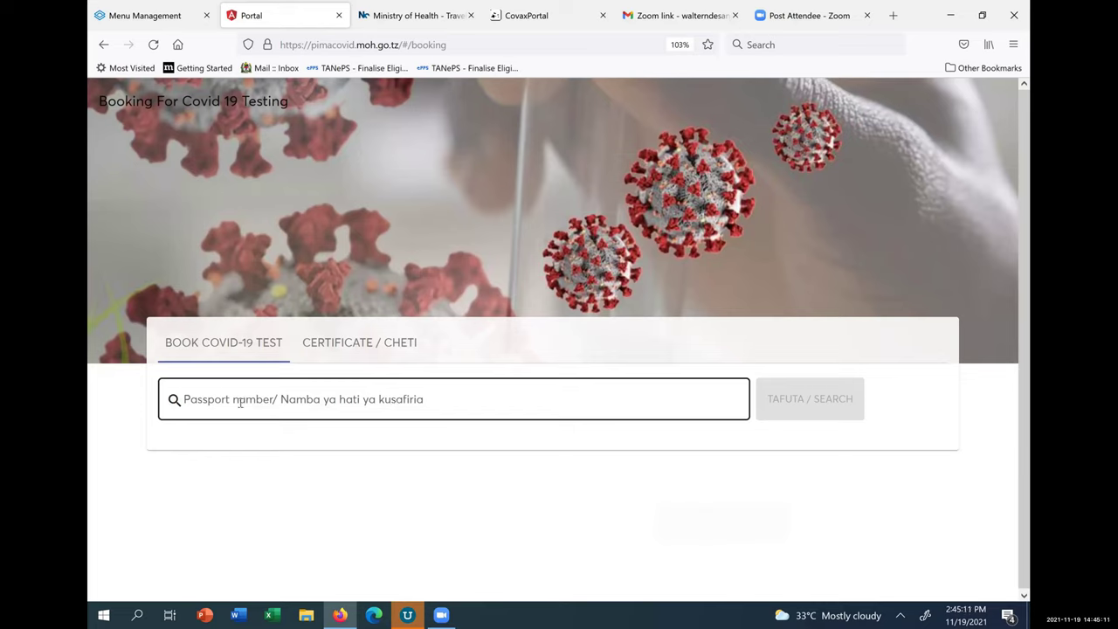
pyautogui.click(296, 469)
pyautogui.click(312, 399)
pyautogui.click(265, 200)
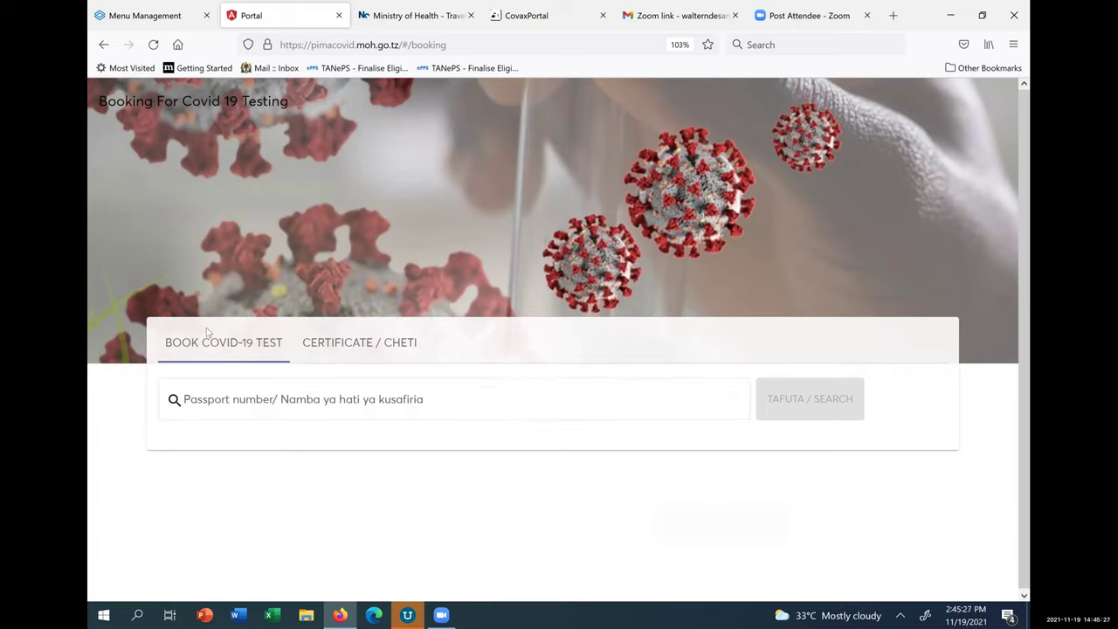
pyautogui.click(381, 355)
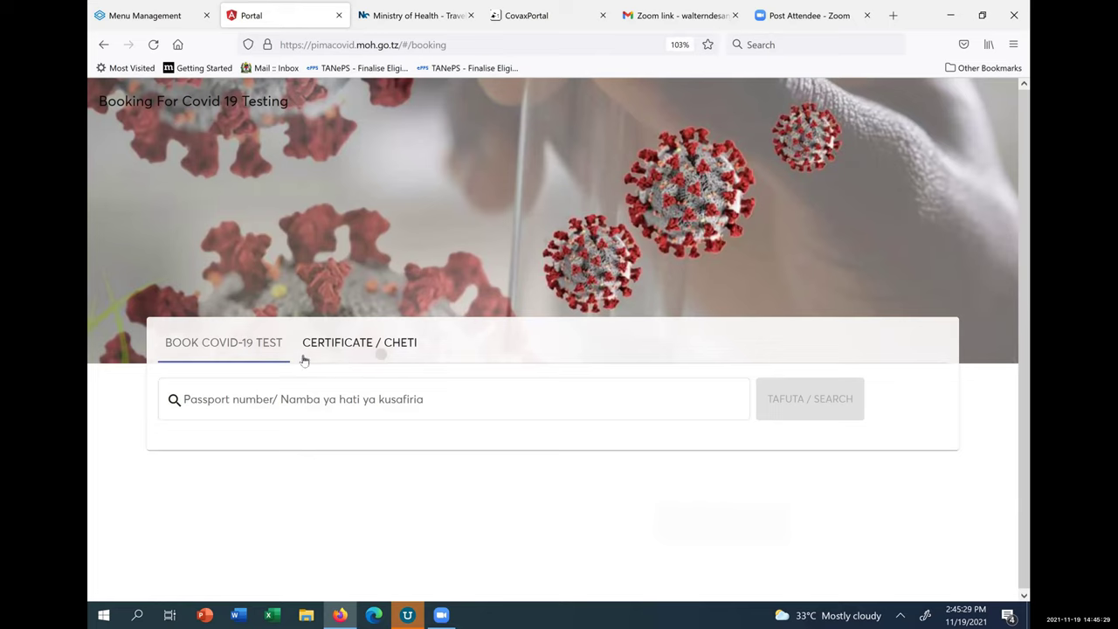
pyautogui.click(213, 352)
# Search for the traveller's passport number to load their booking form
pyautogui.click(237, 393)
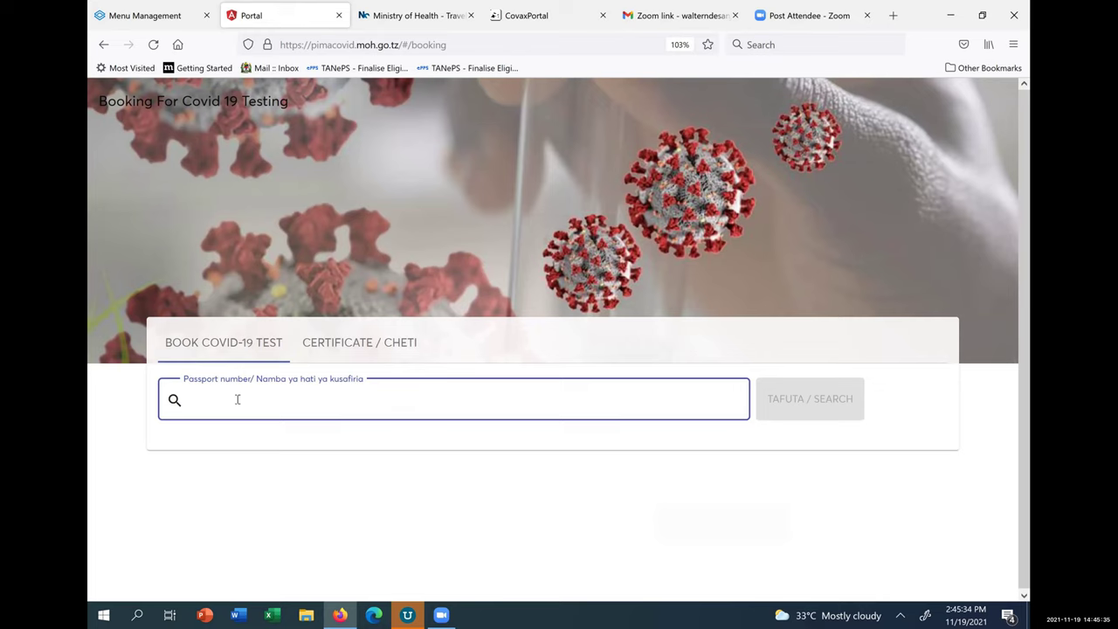
pyautogui.write('TAE12345')
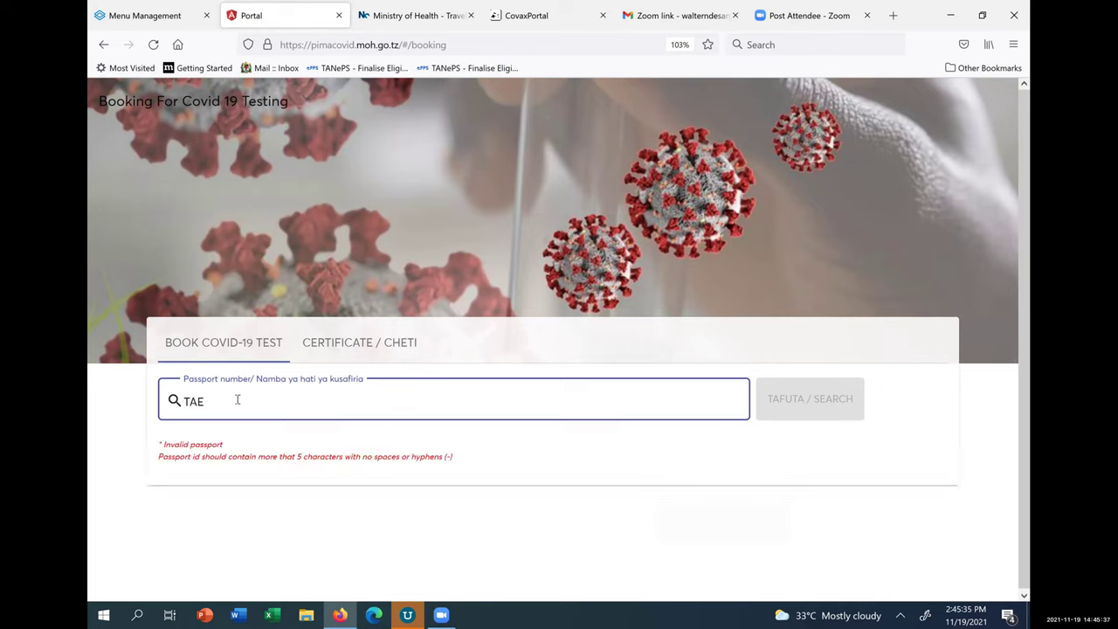
pyautogui.click(810, 399)
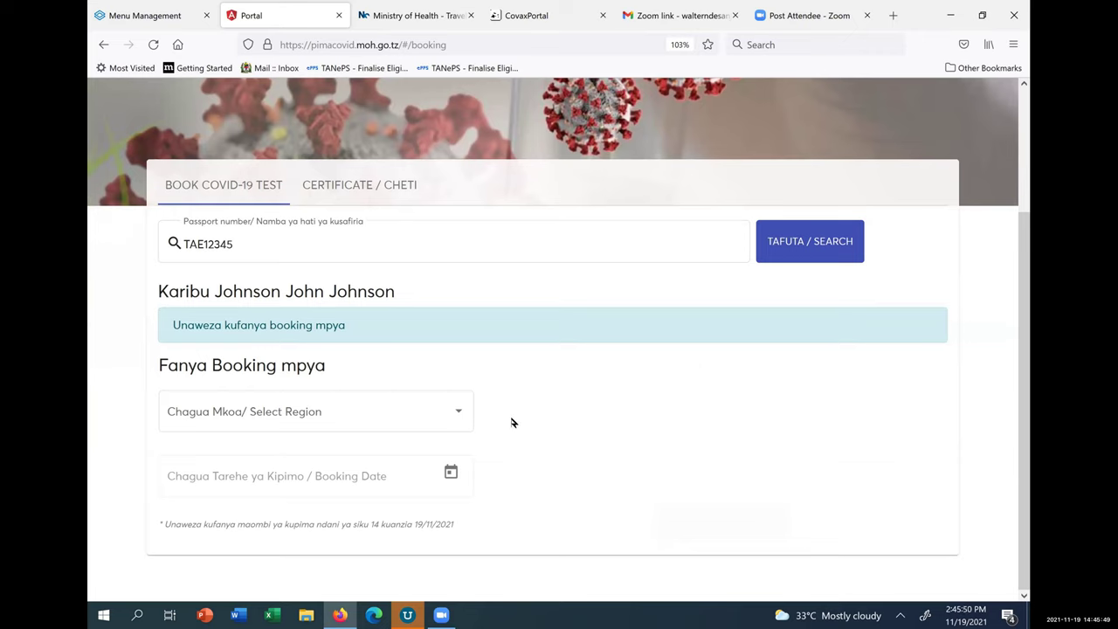
# Choose Dar Es Salaam Region, Agakhan Hospital as facility, and 19 November as the booking date
pyautogui.click(402, 419)
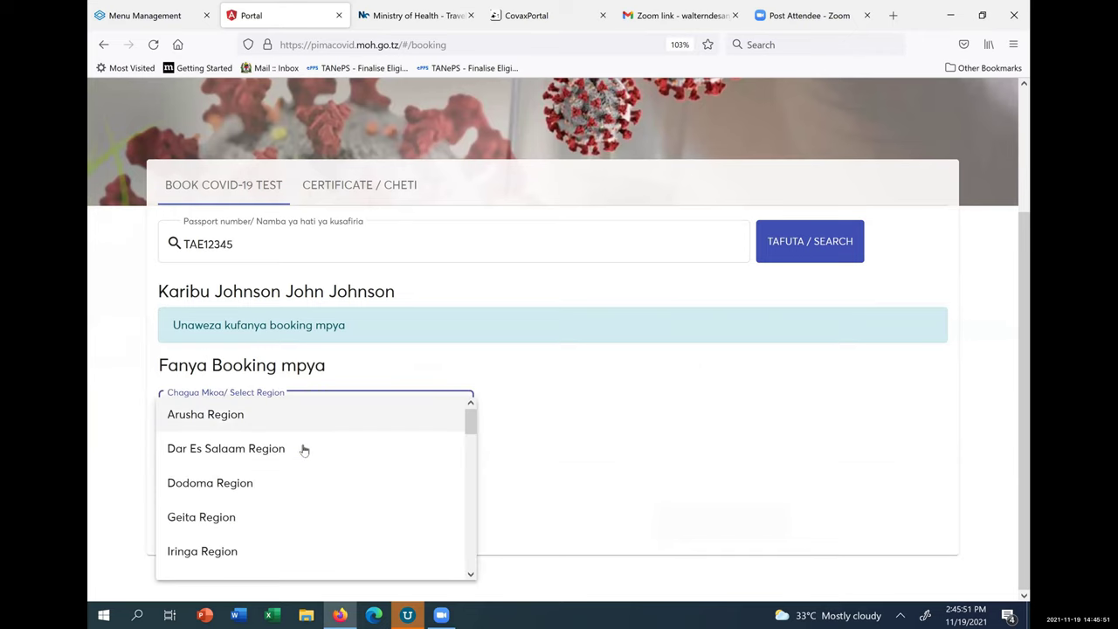
pyautogui.click(302, 449)
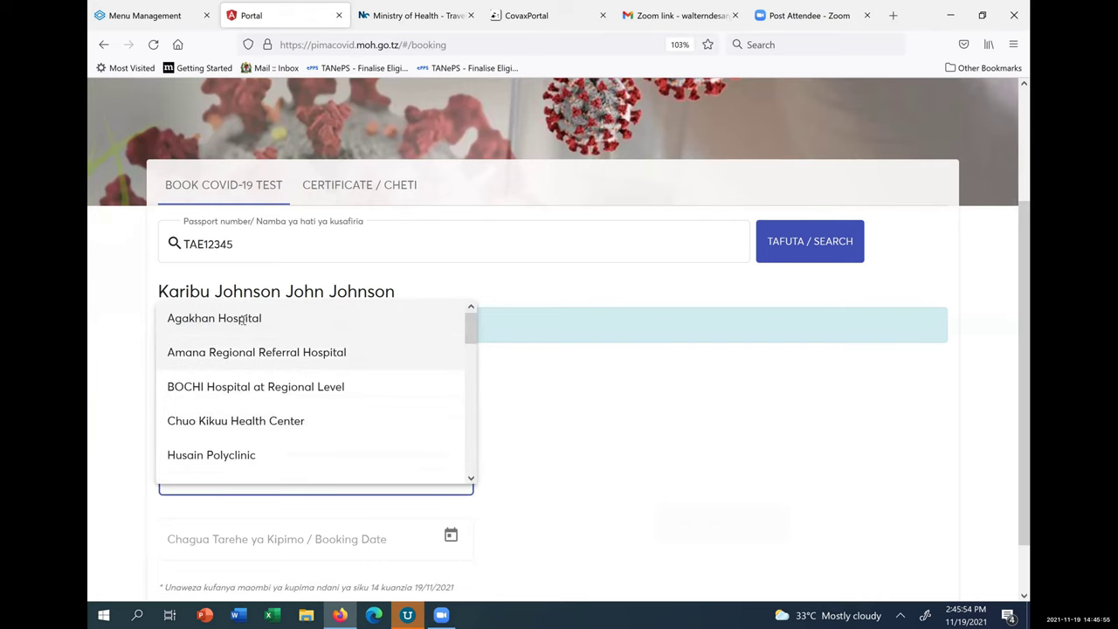
pyautogui.click(244, 321)
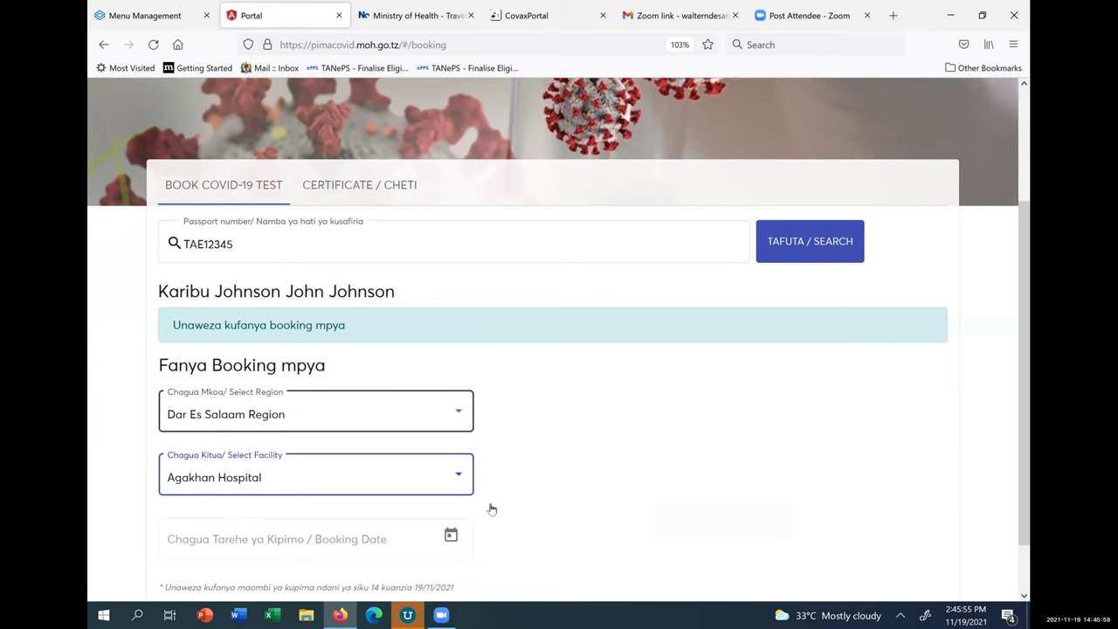
pyautogui.click(451, 535)
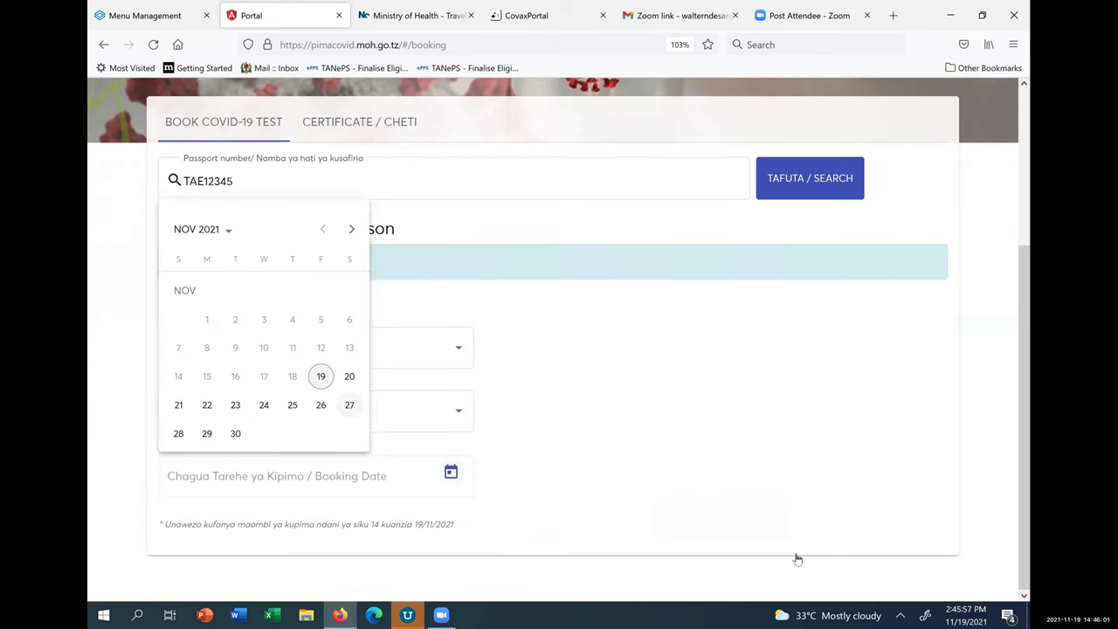
pyautogui.click(320, 376)
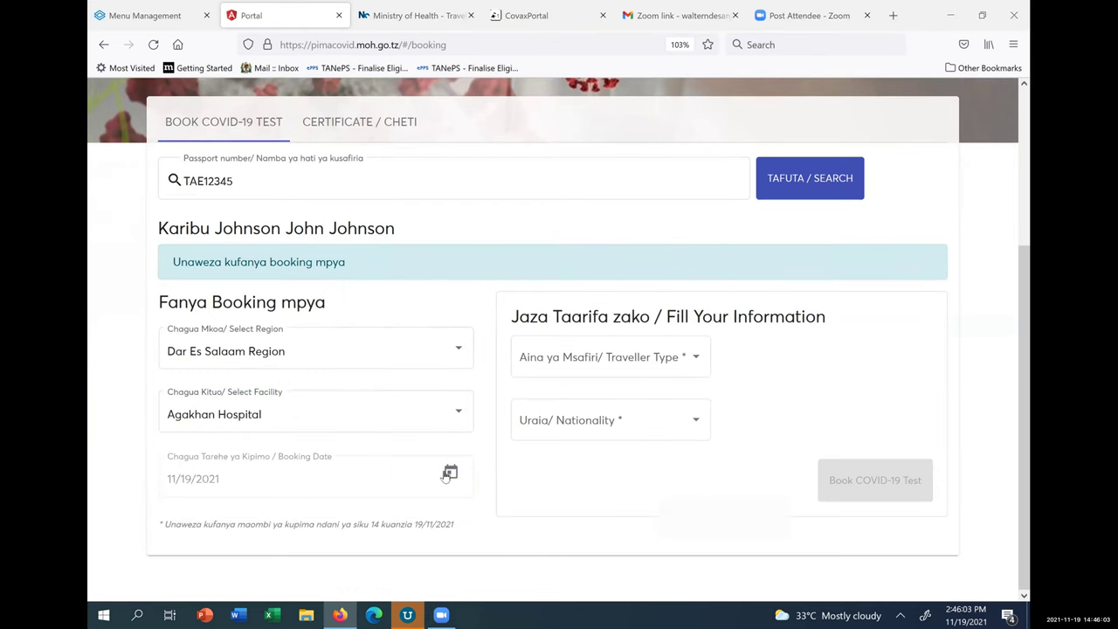
# Confirm the 11/19/2021 booking date, choose the Msafiri/ Traveller type, and reveal the traveller detail fields
pyautogui.click(446, 473)
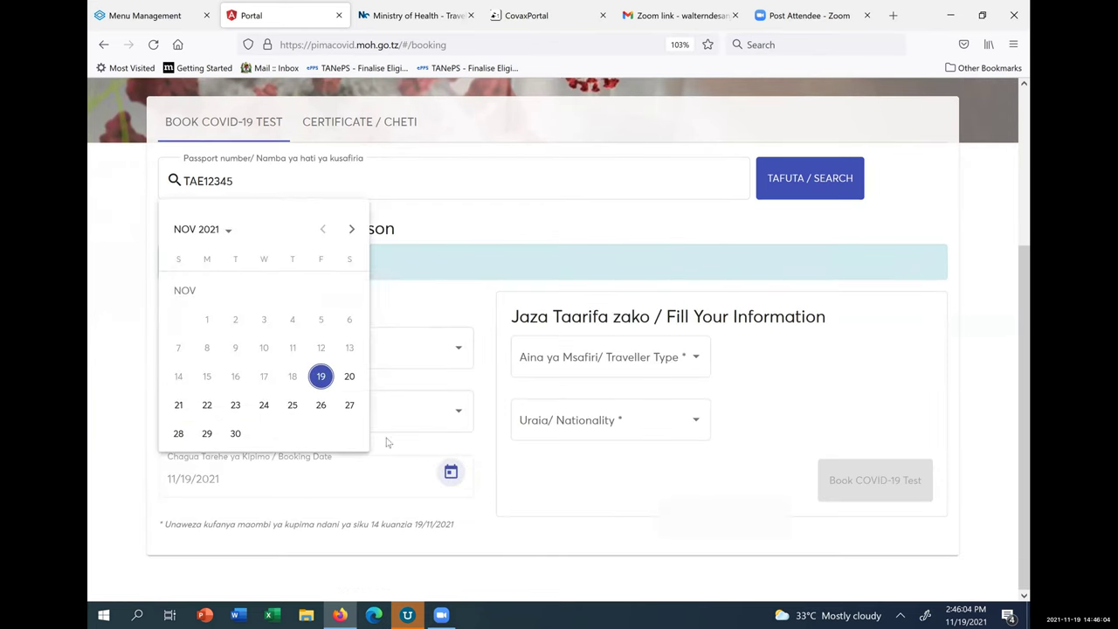
pyautogui.click(322, 380)
pyautogui.click(694, 367)
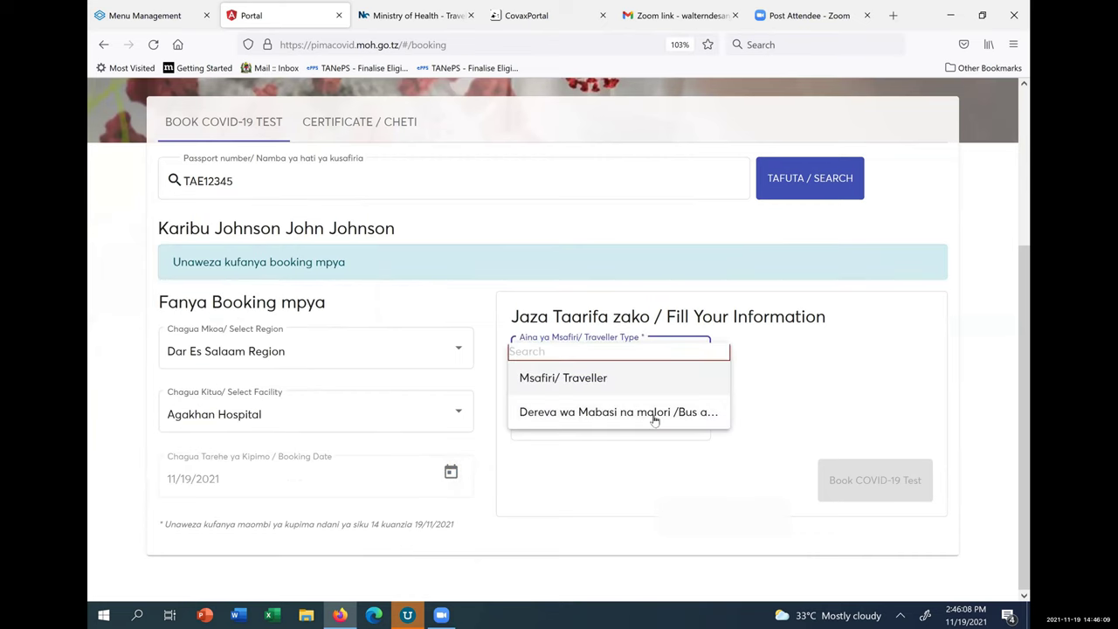
pyautogui.click(563, 378)
pyautogui.click(541, 418)
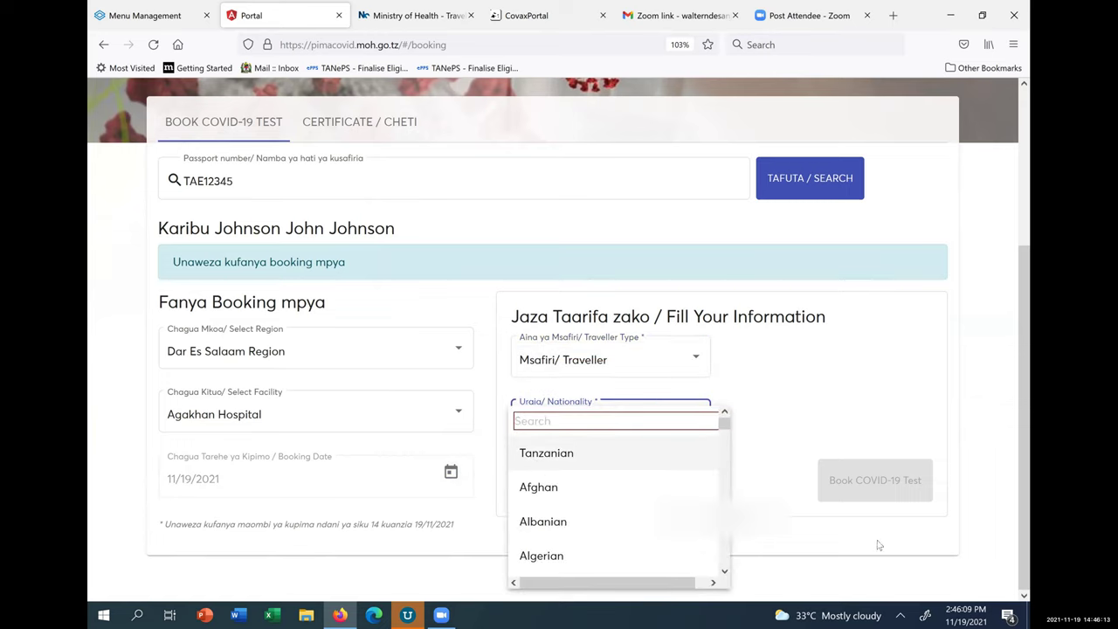
pyautogui.scroll(-4, 865, 515)
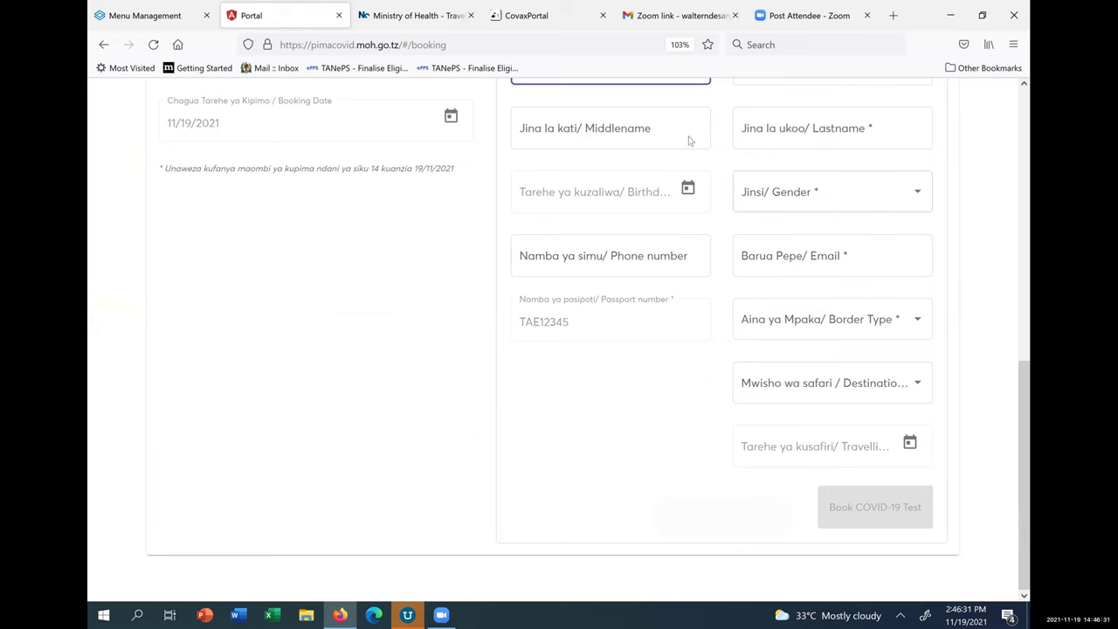
# Launch the Covid Booking app from the DHIS2 Ministry of Health apps grid
pyautogui.click(379, 15)
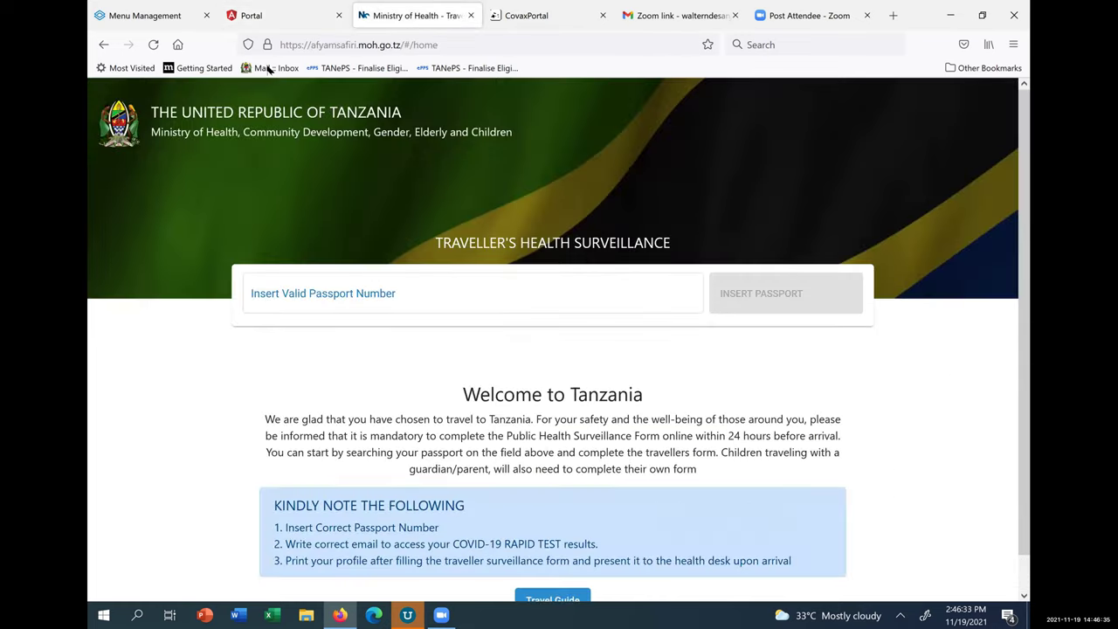
pyautogui.click(262, 15)
pyautogui.hotkey('ctrl', 'shift', 'Tab')
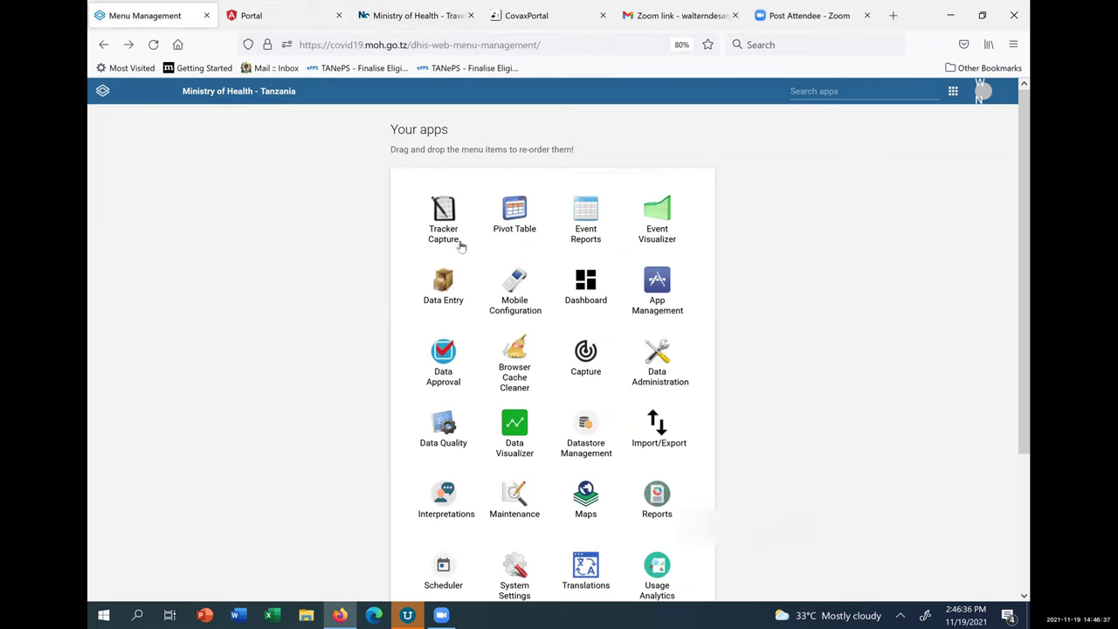
pyautogui.scroll(-3, 518, 461)
pyautogui.click(518, 461)
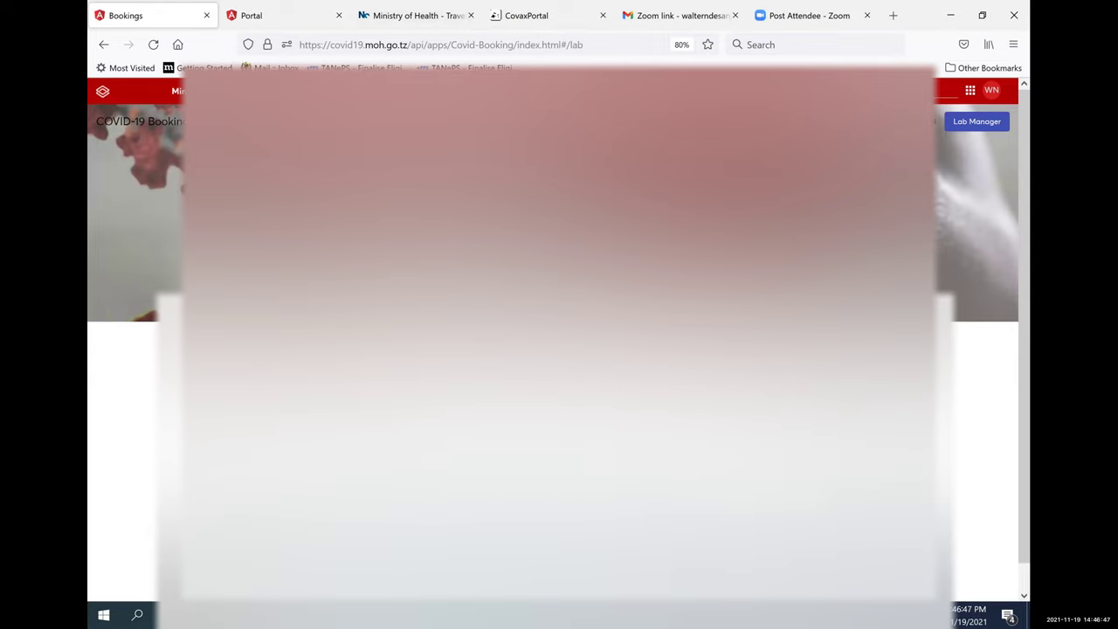
pyautogui.scroll(-1, 553, 262)
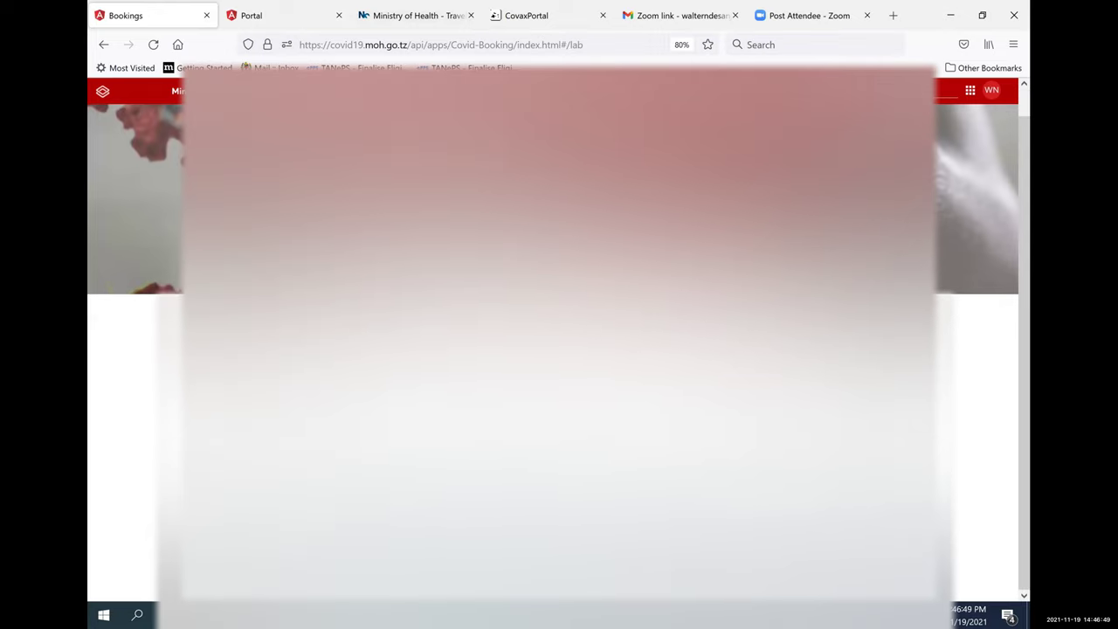
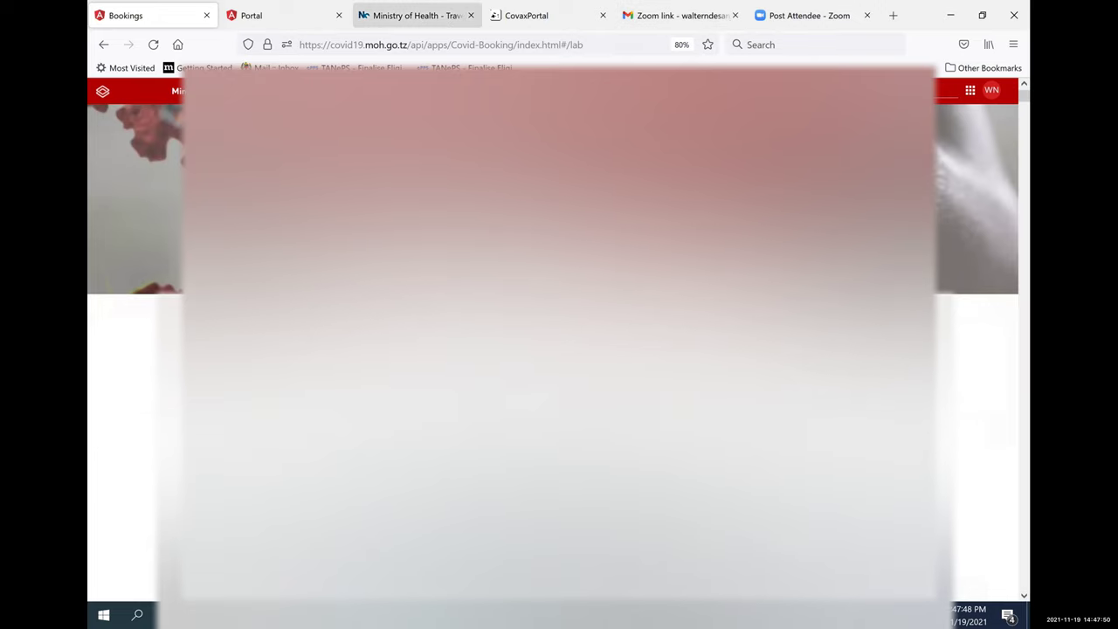
# Switch to the 'Ministry of Health - Travel' tab showing the afyamsafiri.moh.go.tz welcome page
pyautogui.click(409, 15)
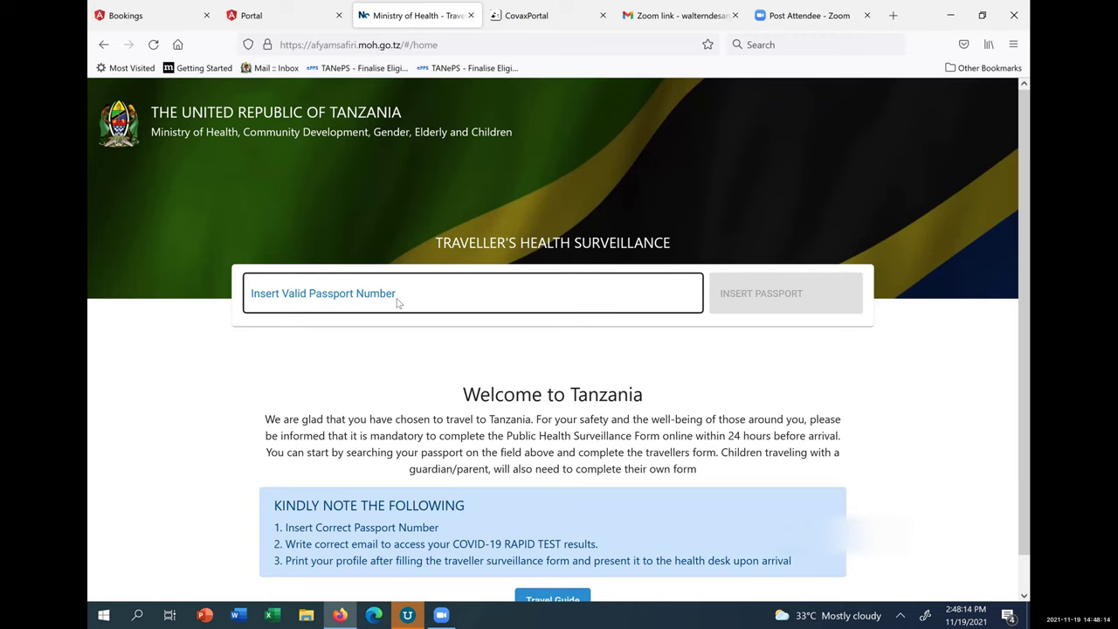
# Enter the traveller's passport number, submit it with INSERT PASSPORT, and scroll through the resulting form
pyautogui.click(398, 302)
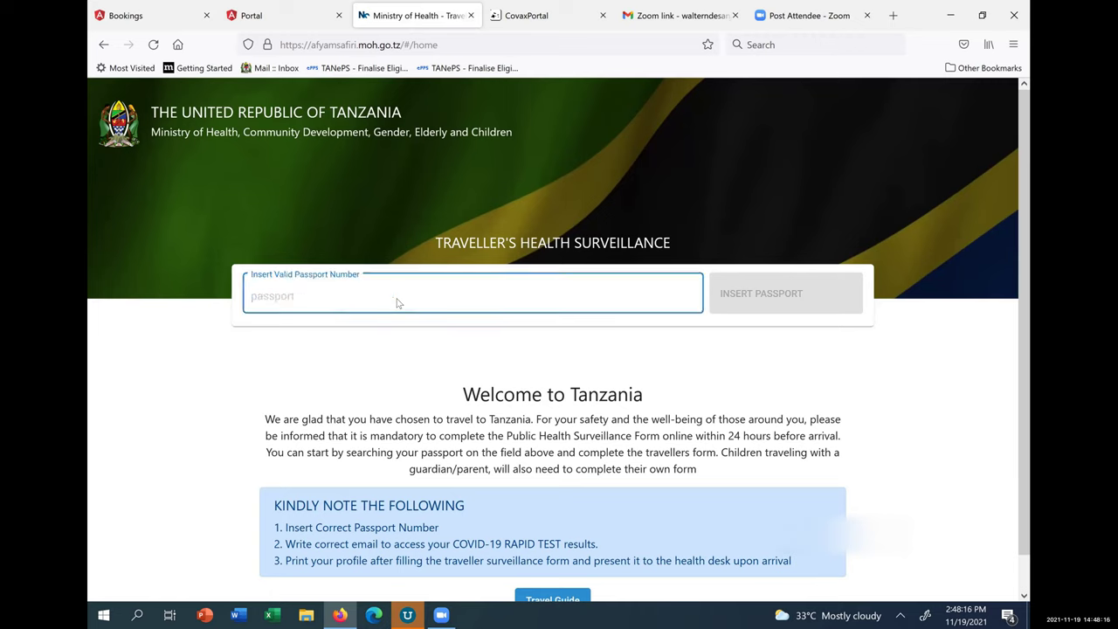
pyautogui.write('TAE')
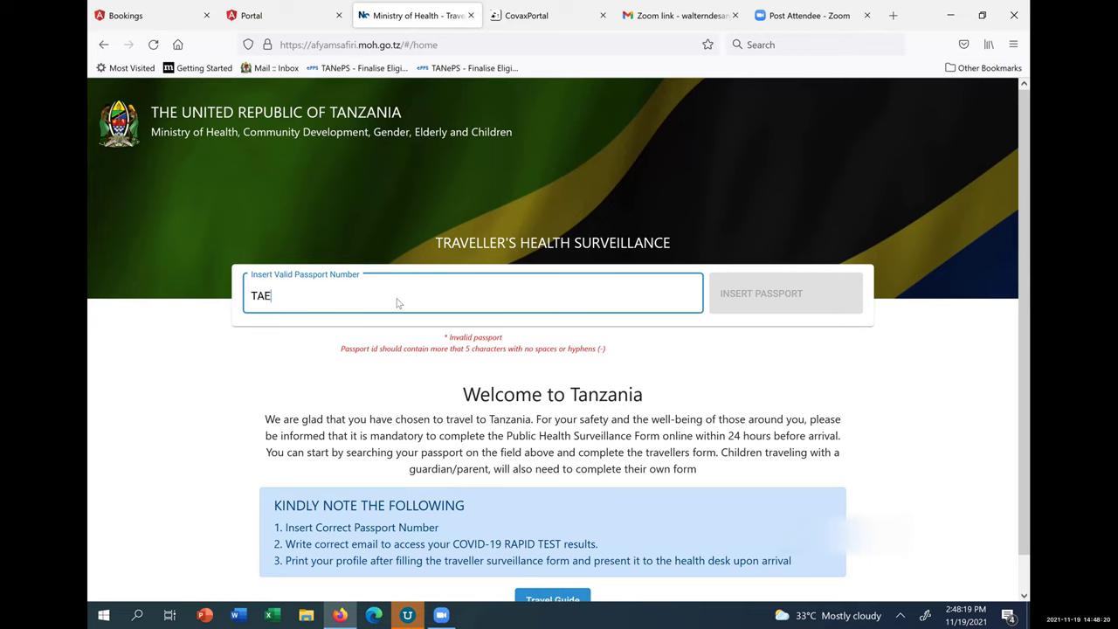
pyautogui.write('1233445')
pyautogui.click(772, 299)
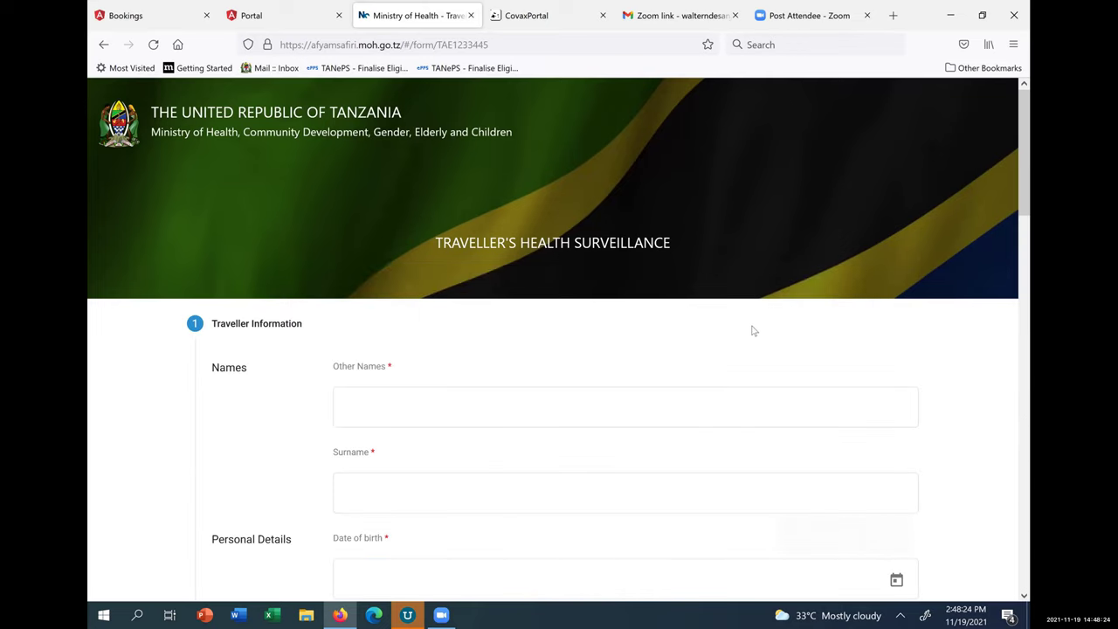
pyautogui.scroll(-7, 756, 318)
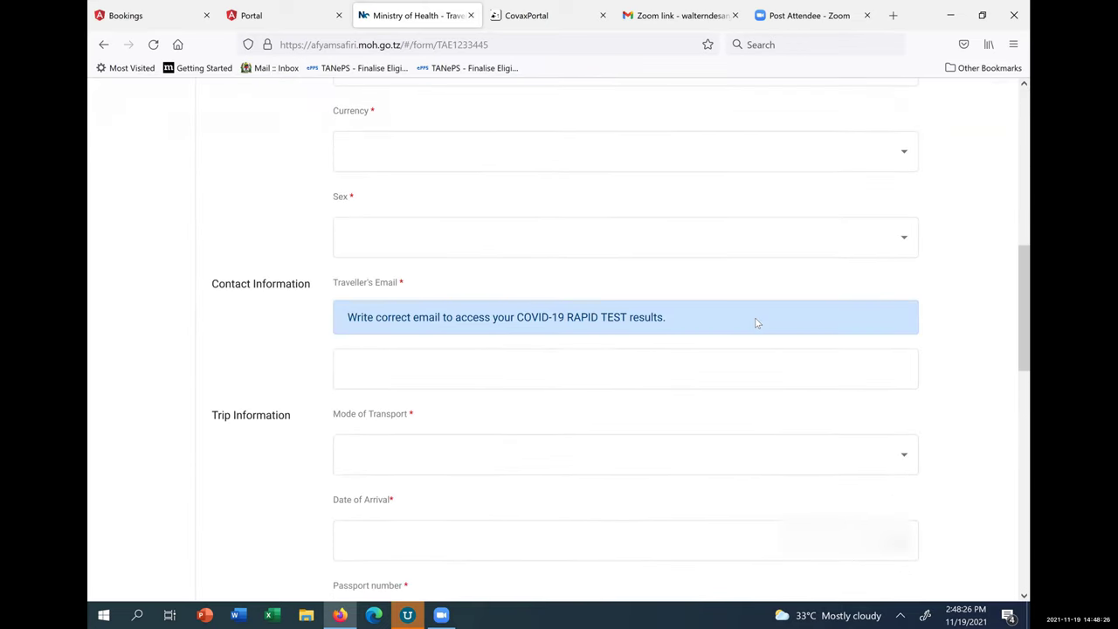
pyautogui.scroll(5, 757, 302)
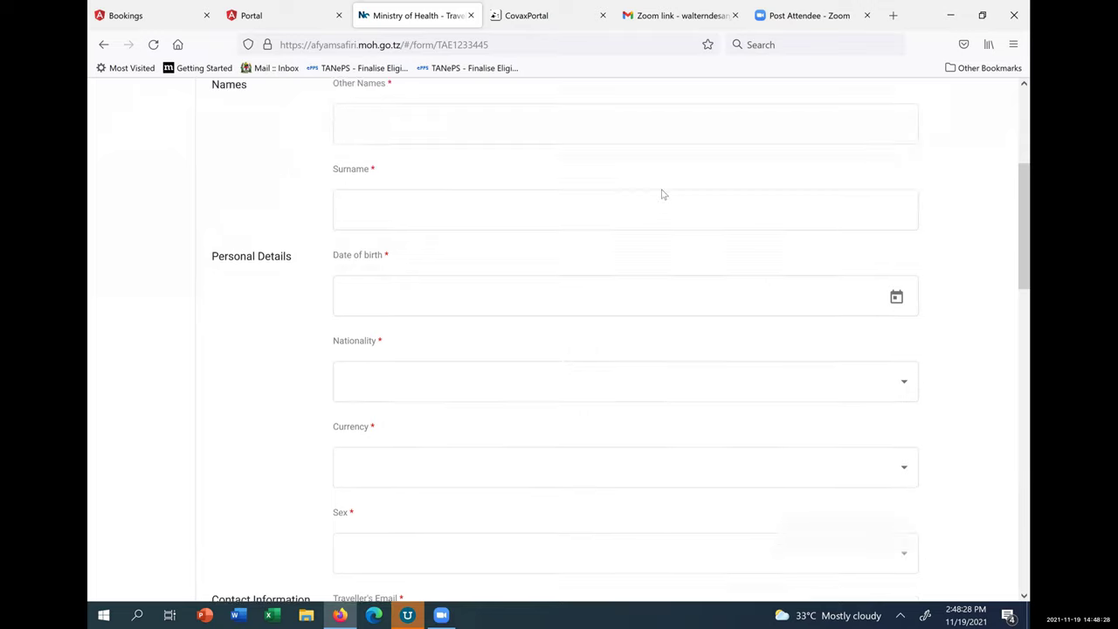
pyautogui.scroll(2, 655, 205)
pyautogui.scroll(-3, 652, 210)
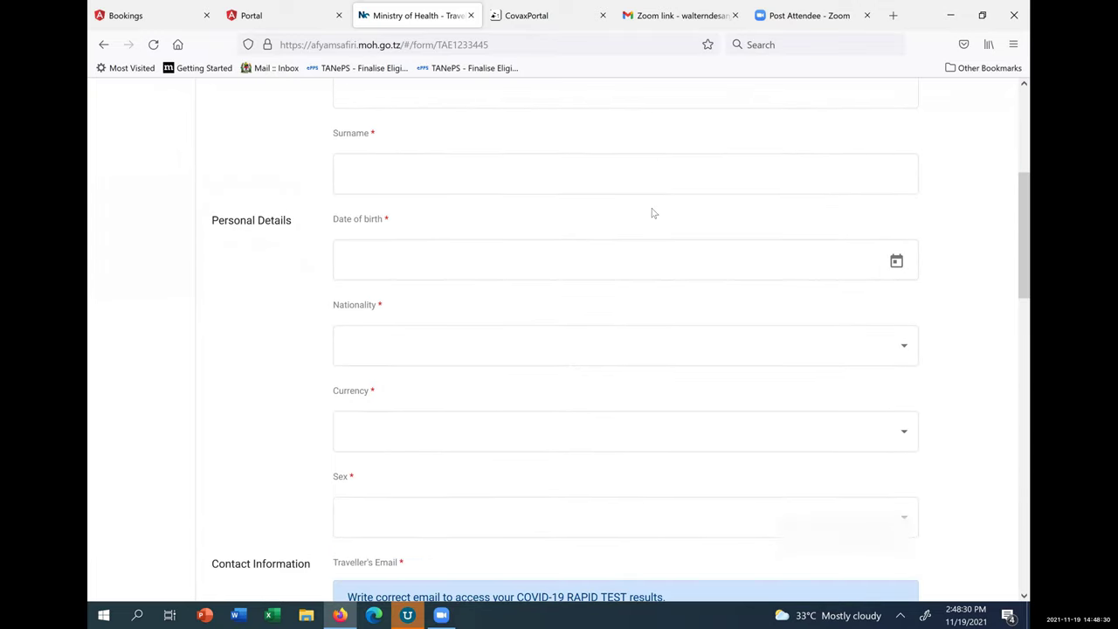
pyautogui.scroll(-1, 652, 212)
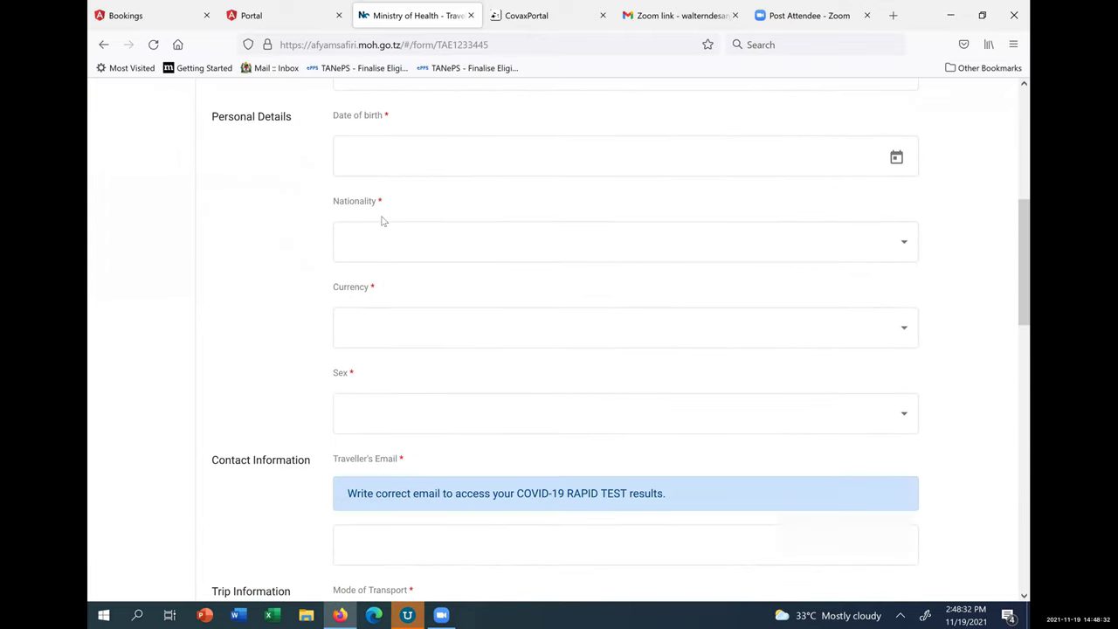
pyautogui.scroll(-2, 454, 269)
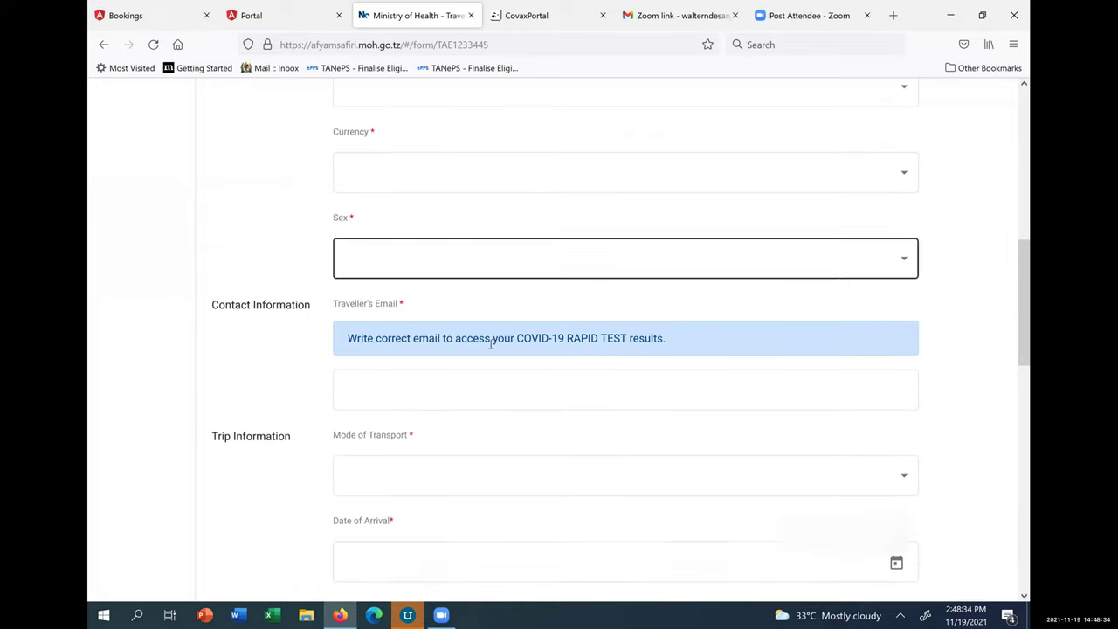
pyautogui.scroll(-3, 486, 376)
pyautogui.scroll(-3, 244, 441)
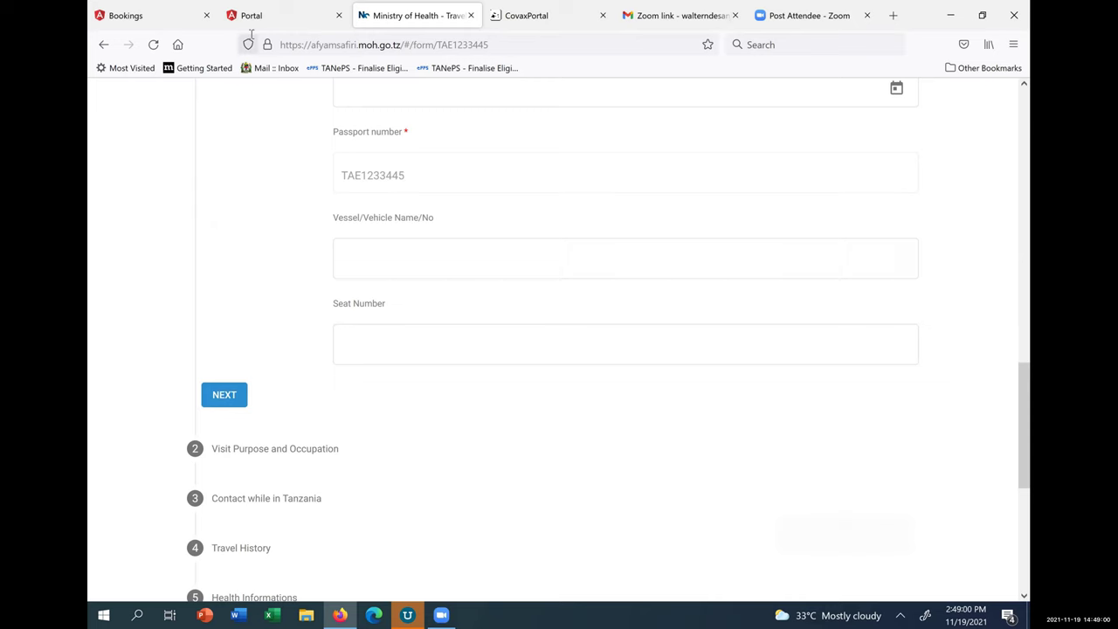
# Go to the Portal tab, then cycle past Gmail to the CovaxPortal vaccination tab
pyautogui.click(267, 15)
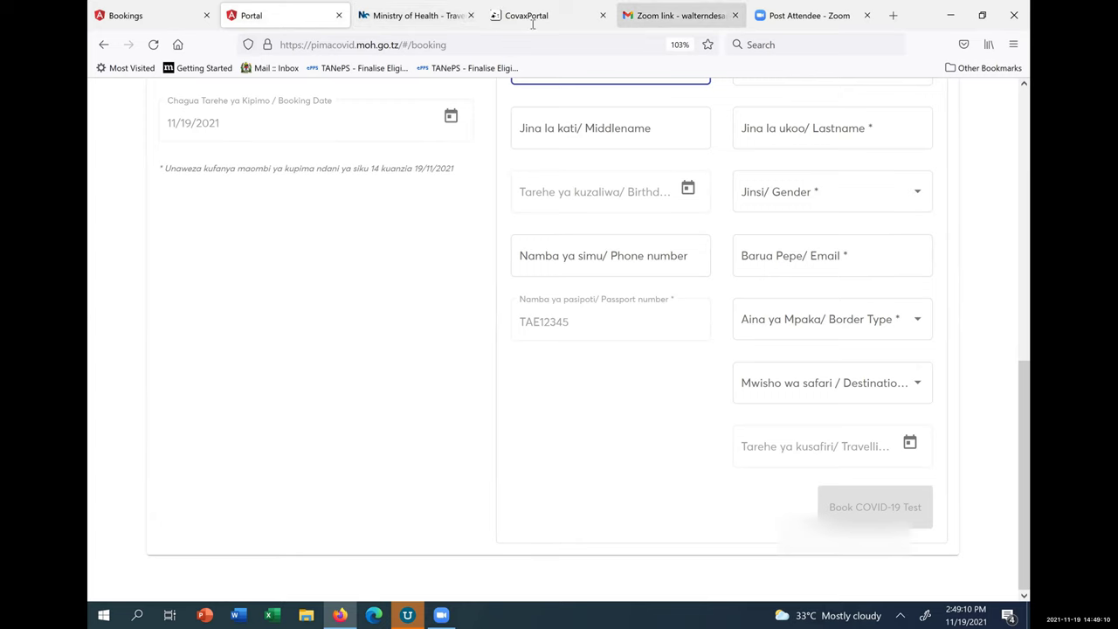
pyautogui.hotkey('ctrl', 'Tab')
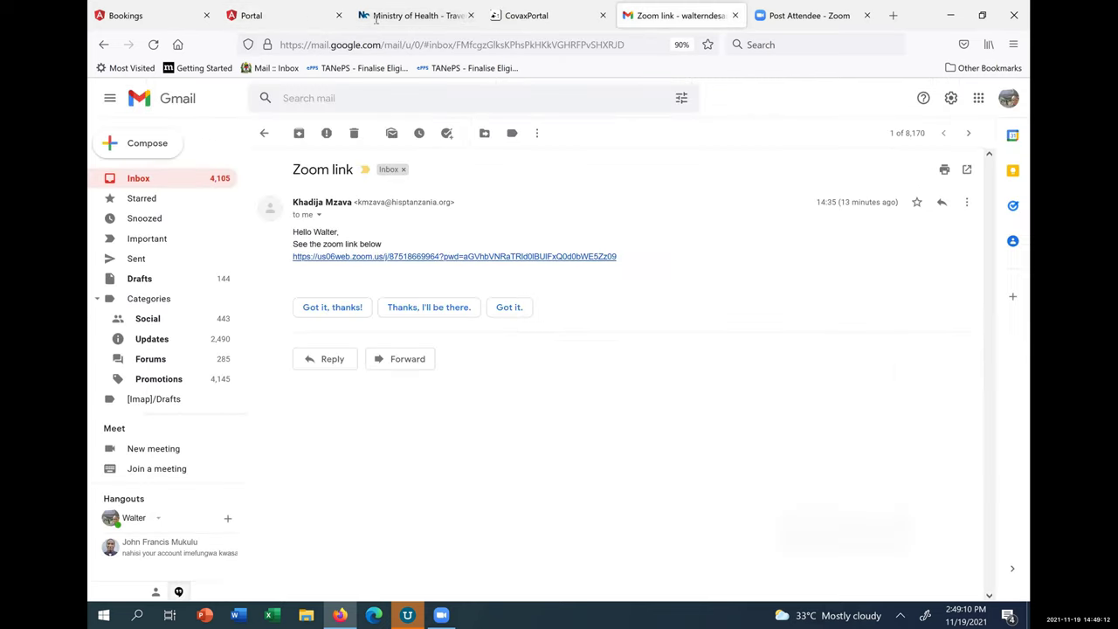
pyautogui.hotkey('ctrl', 'shift', 'Tab')
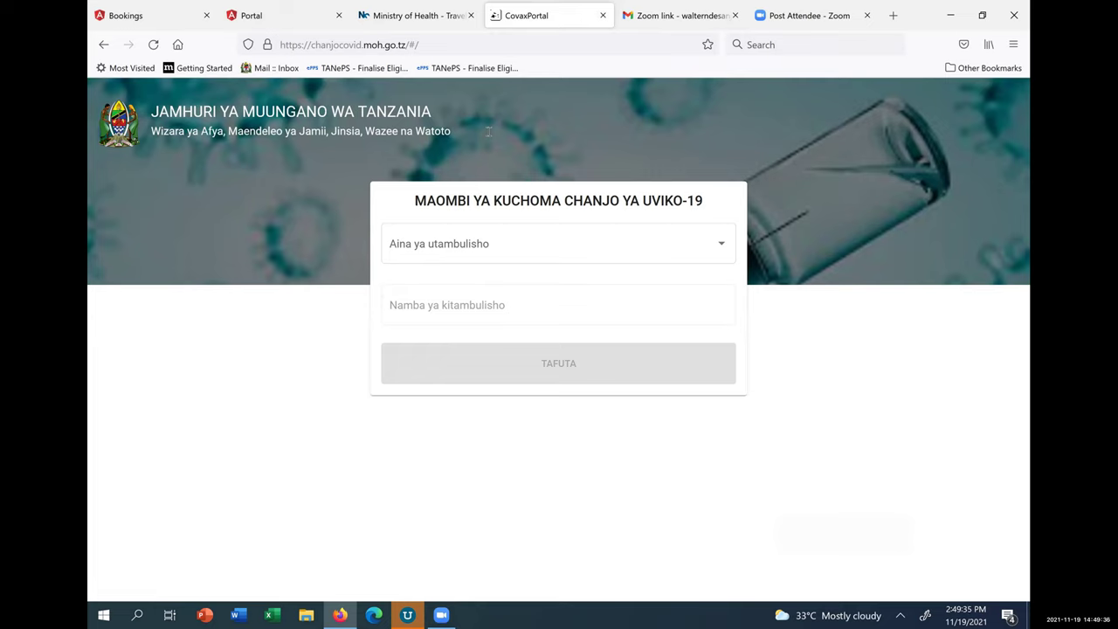
# Set the ID type to Passport, enter the traveller's passport number, and search with TAFUTA
pyautogui.click(457, 241)
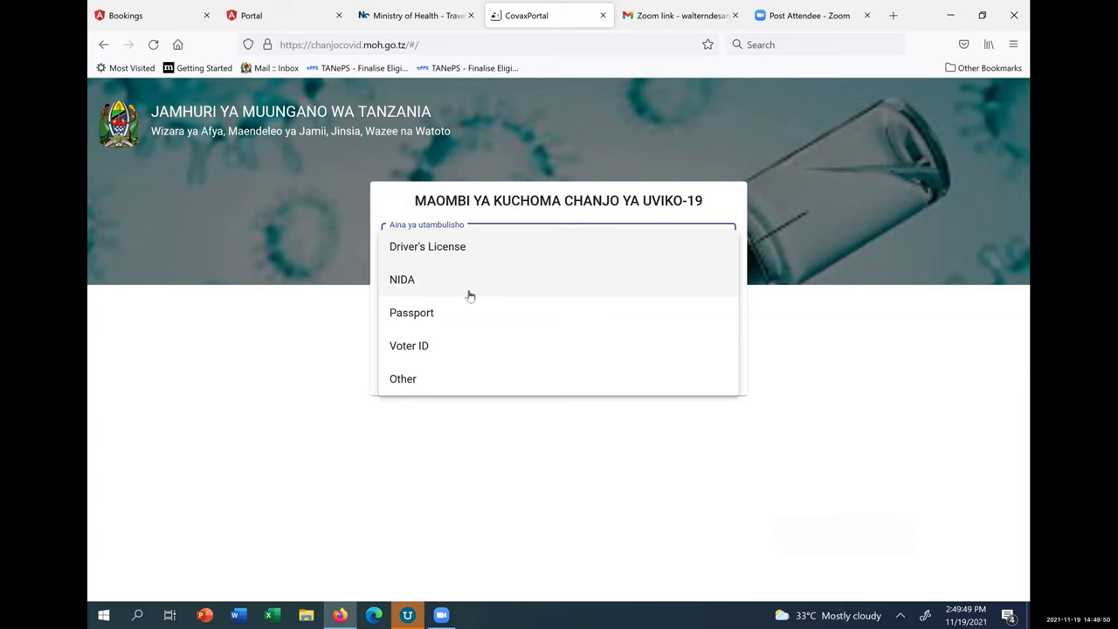
pyautogui.click(460, 308)
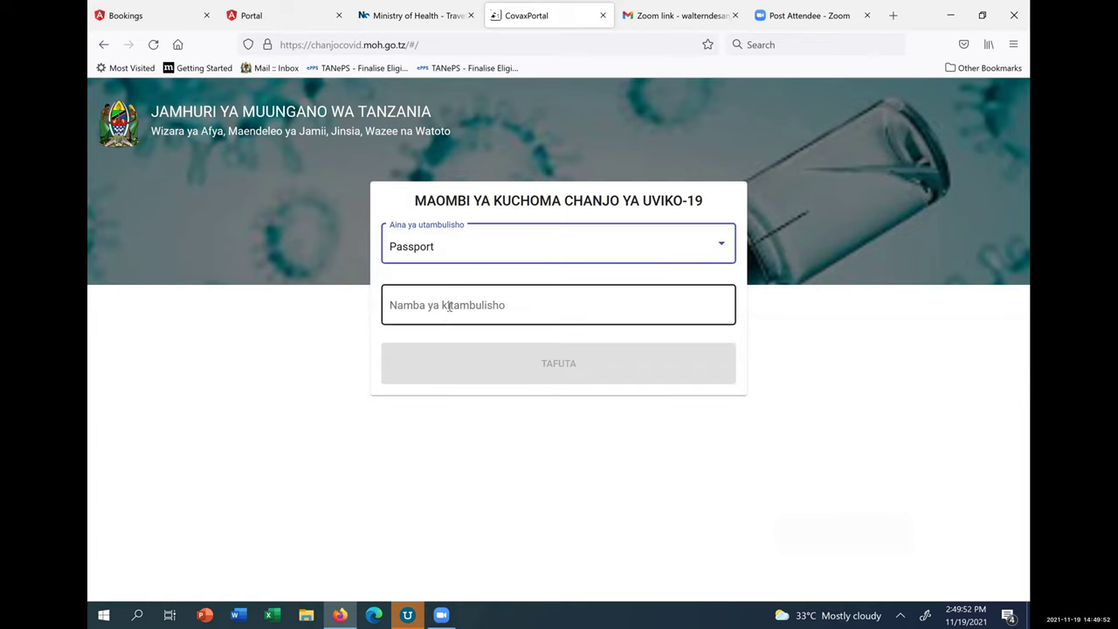
pyautogui.click(449, 306)
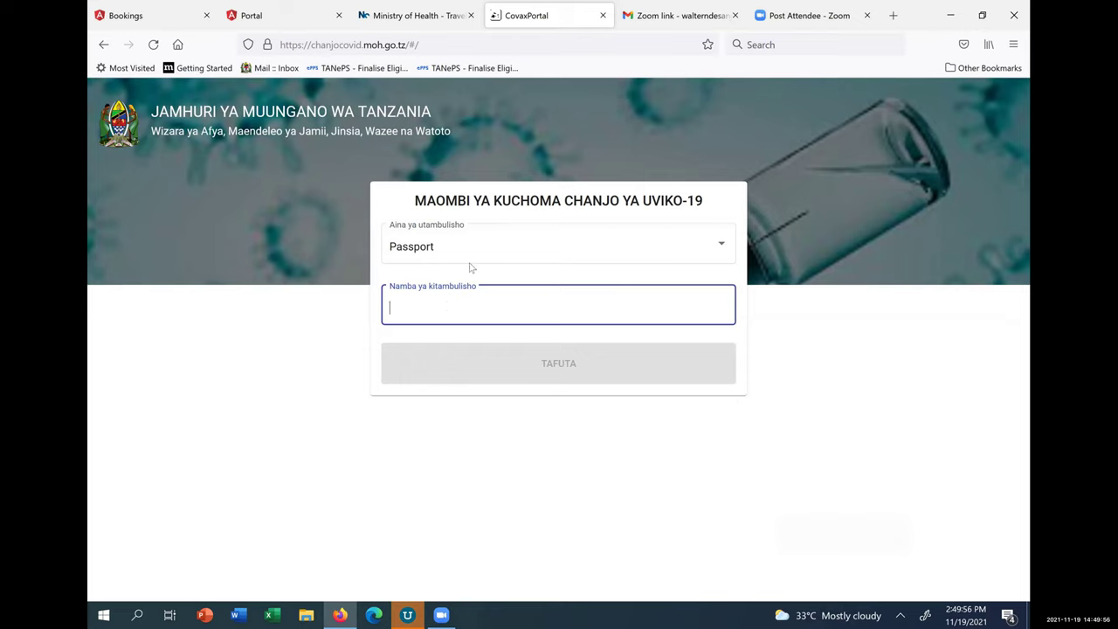
pyautogui.click(470, 266)
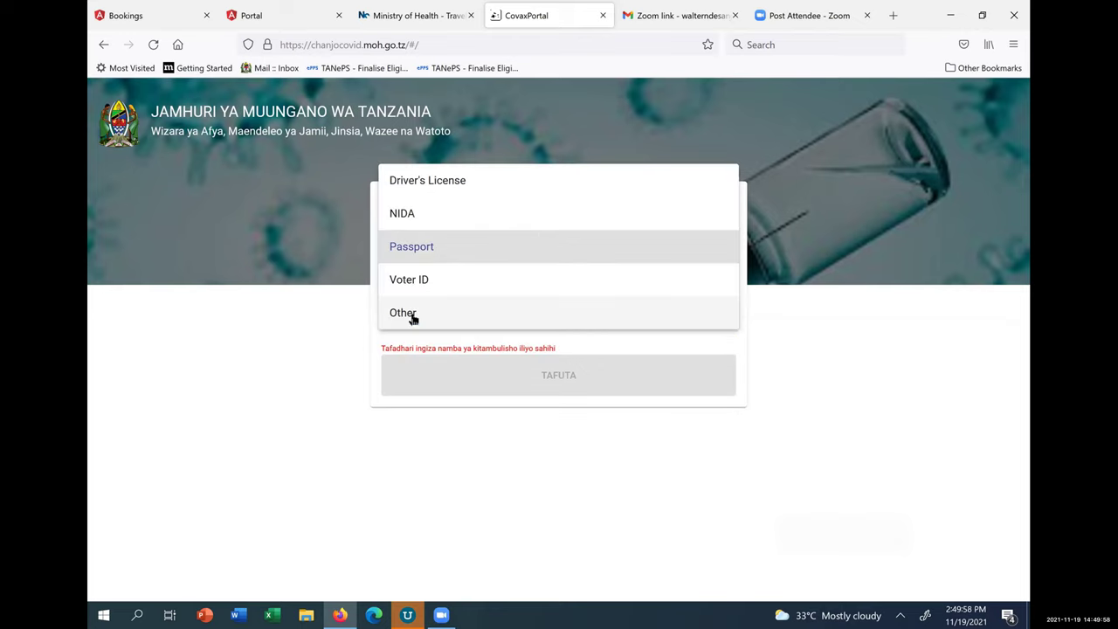
pyautogui.press('Escape')
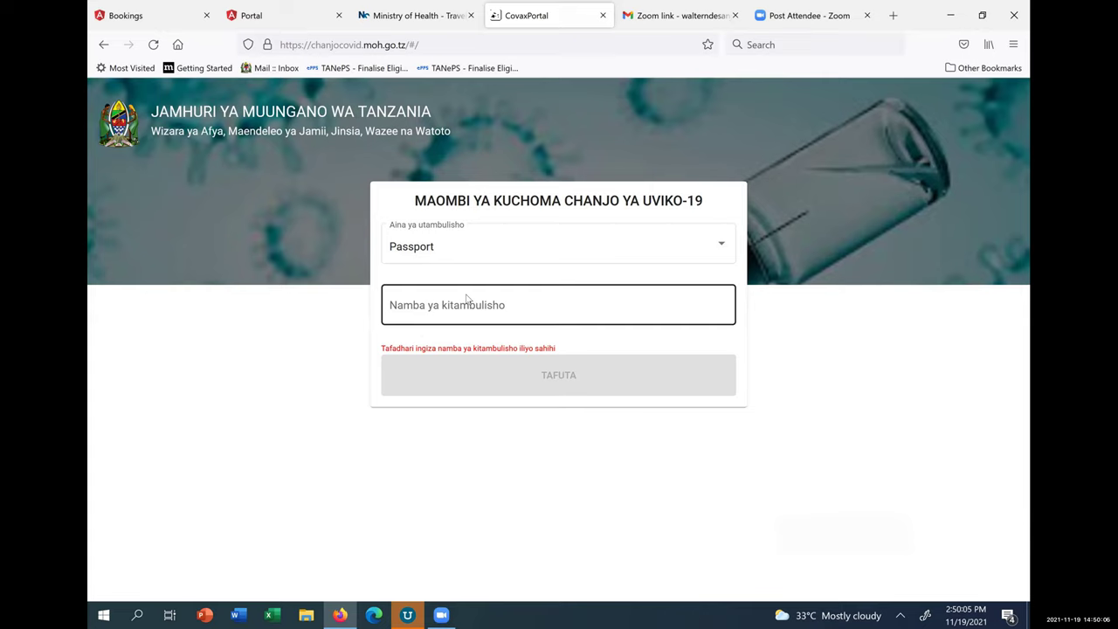
pyautogui.click(466, 298)
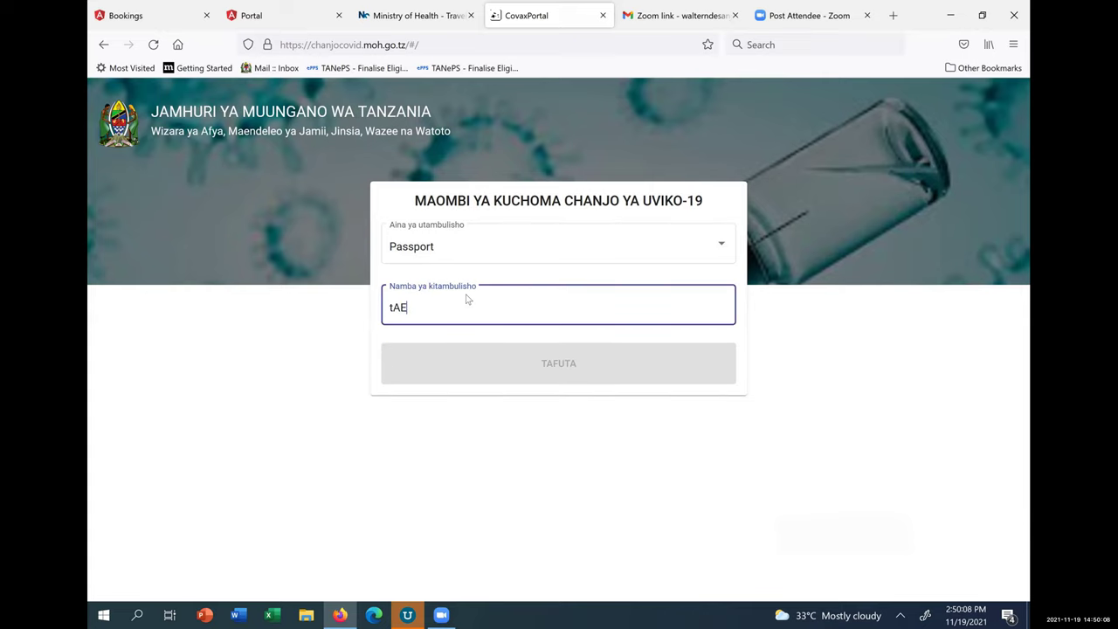
pyautogui.press('BackSpace')
pyautogui.press('BackSpace')
pyautogui.press('BackSpace')
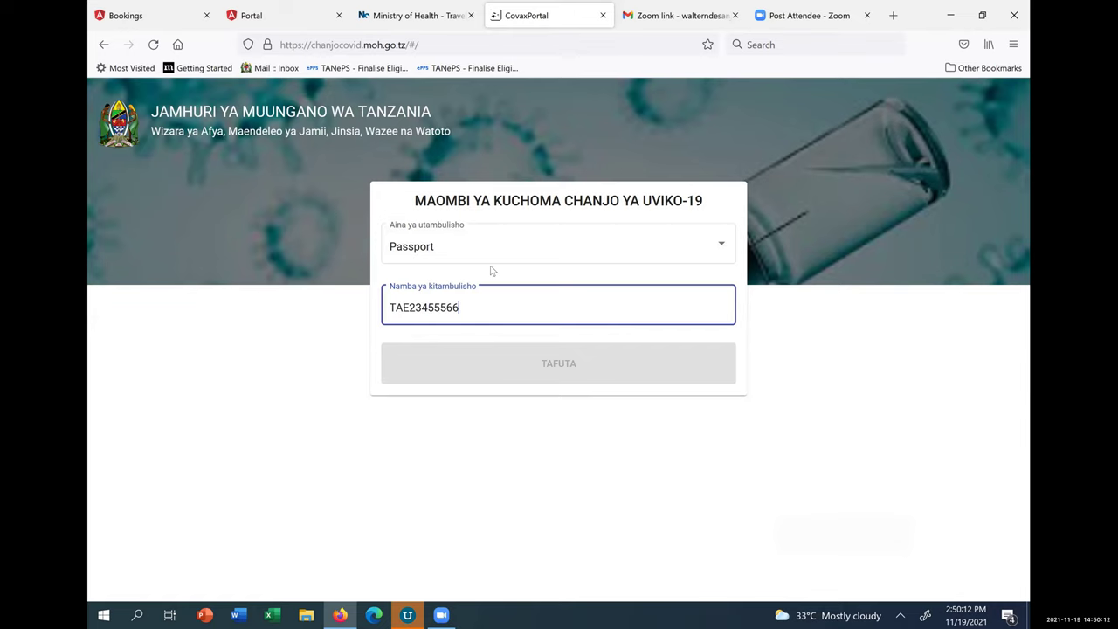
pyautogui.click(492, 270)
pyautogui.click(503, 374)
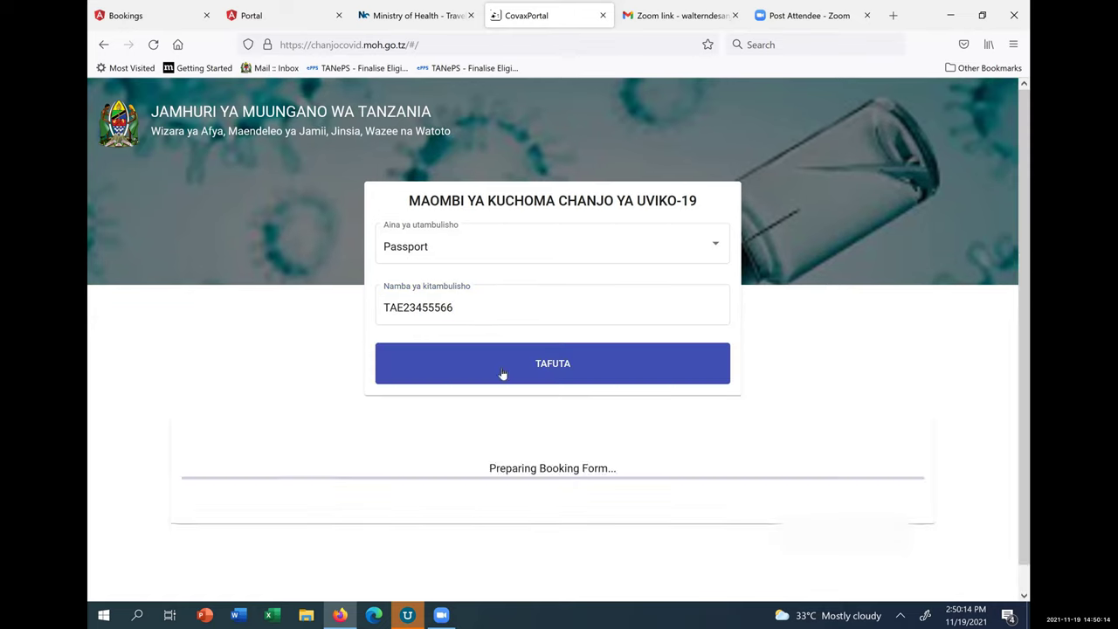
# Fill in the traveller's first and middle names
pyautogui.scroll(-5, 524, 392)
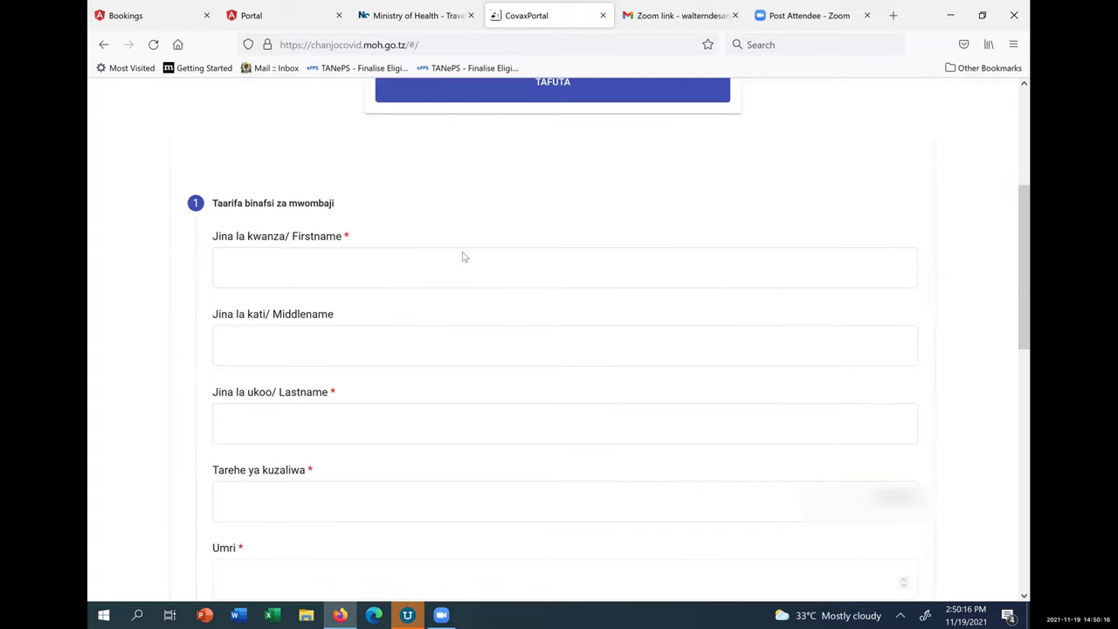
pyautogui.click(285, 210)
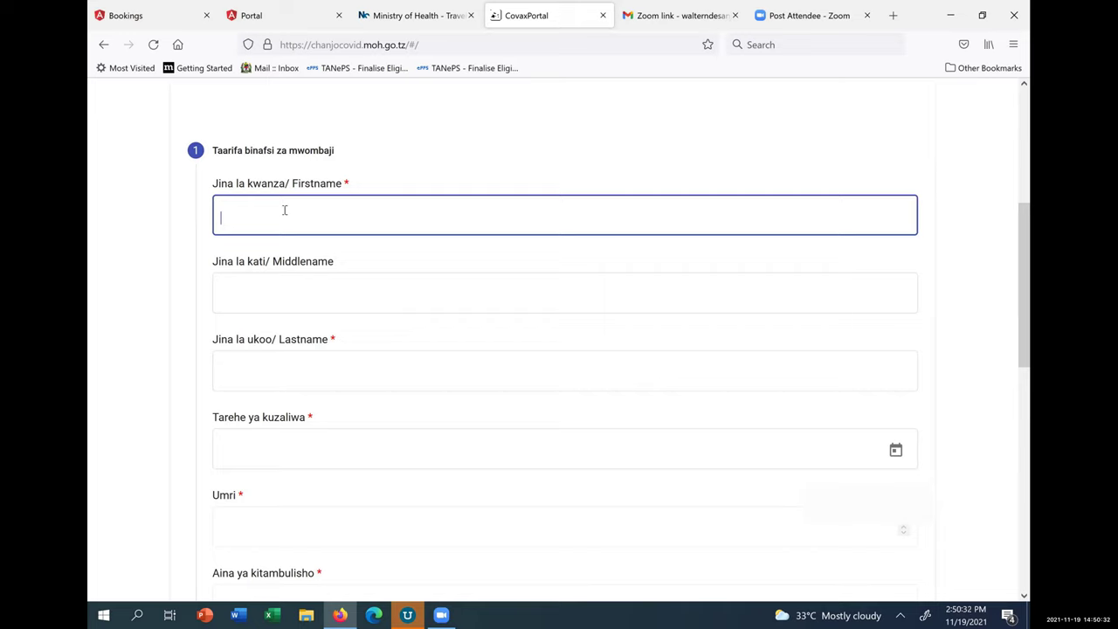
pyautogui.write('Walter')
pyautogui.click(272, 300)
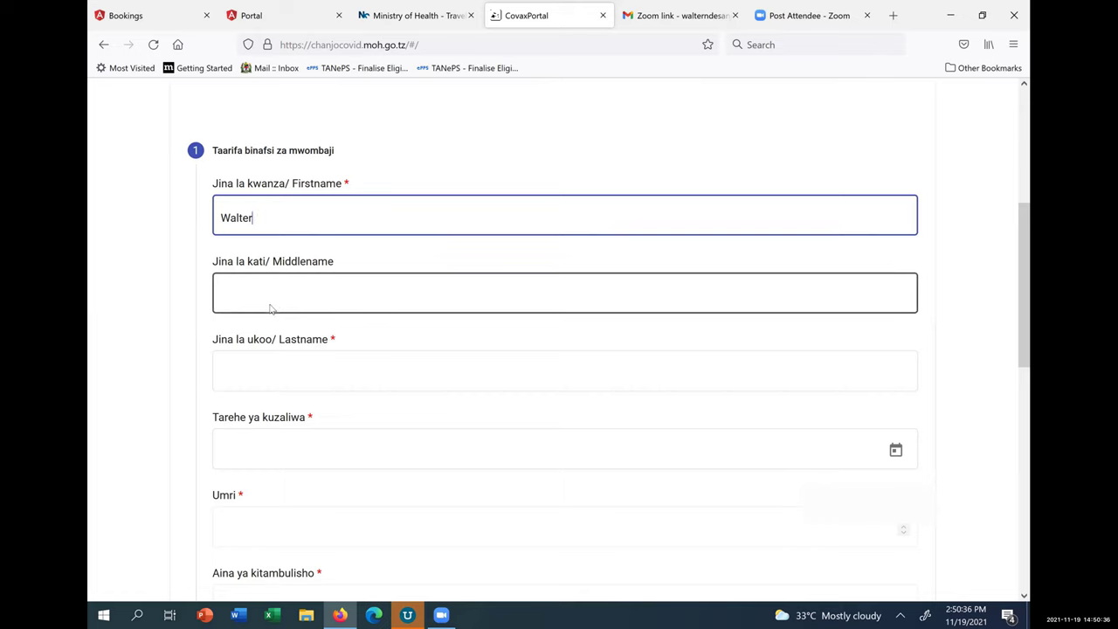
pyautogui.write('Tes')
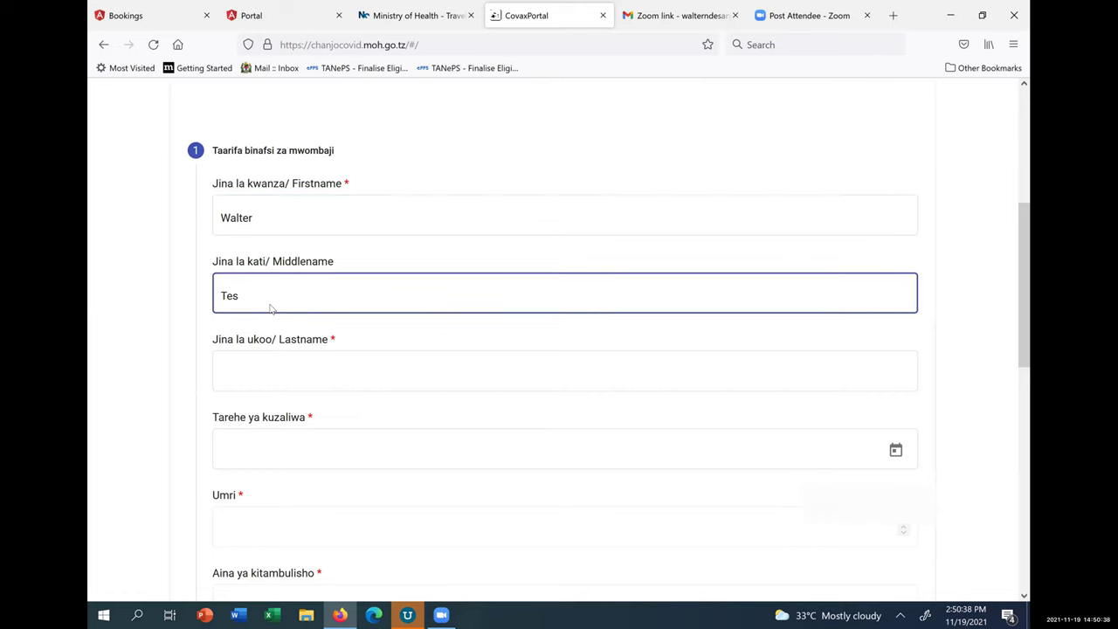
pyautogui.write('t')
pyautogui.click(266, 370)
pyautogui.write('Test')
pyautogui.click(272, 441)
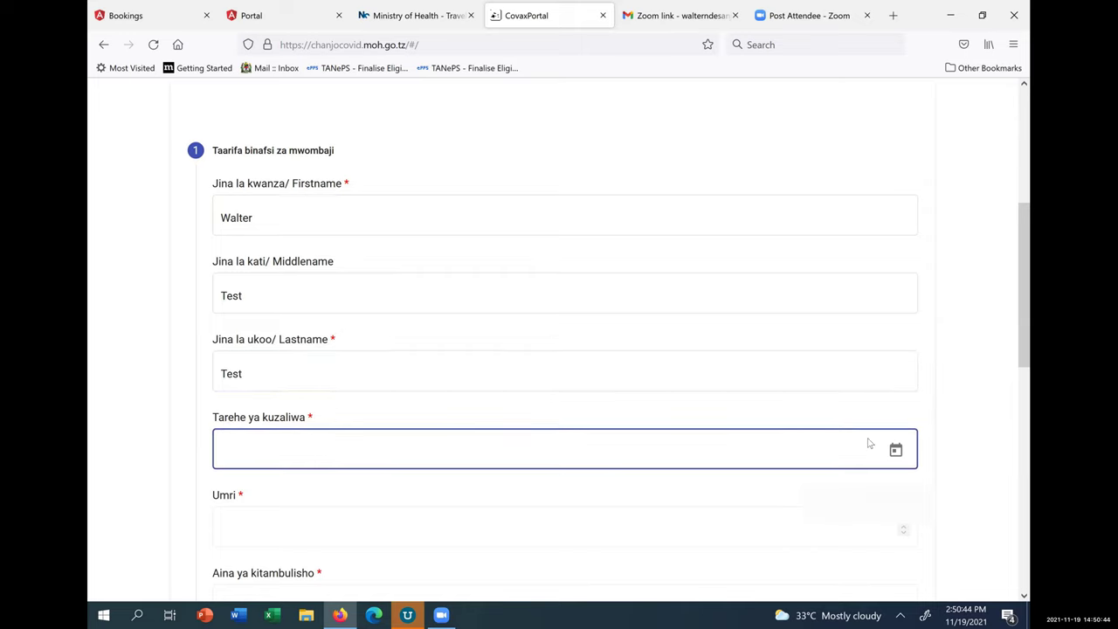
pyautogui.click(896, 453)
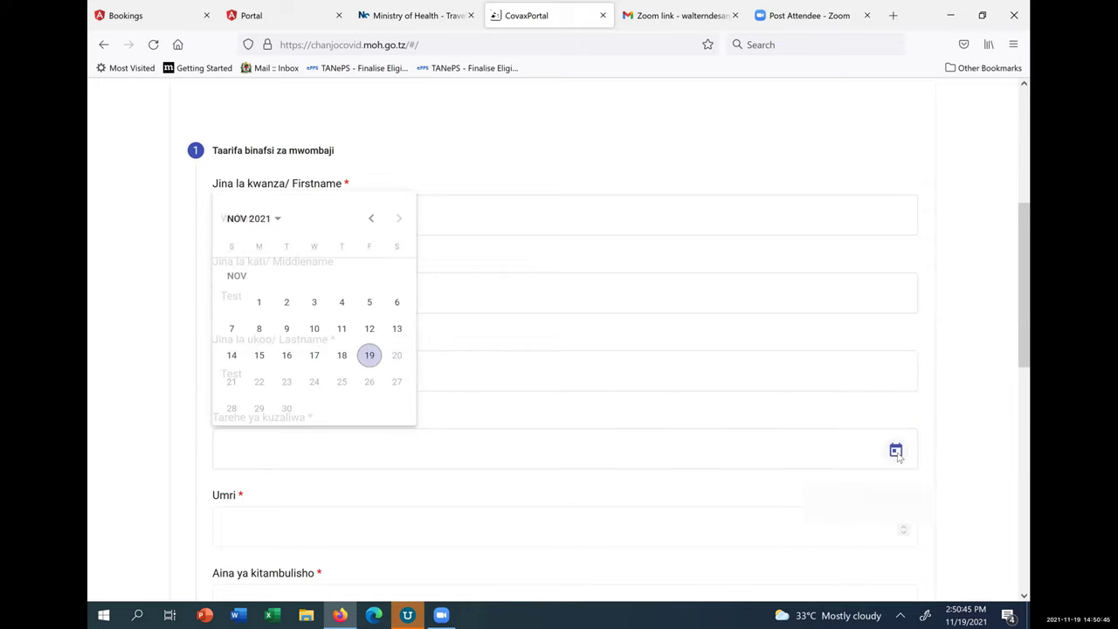
pyautogui.click(258, 218)
pyautogui.click(290, 256)
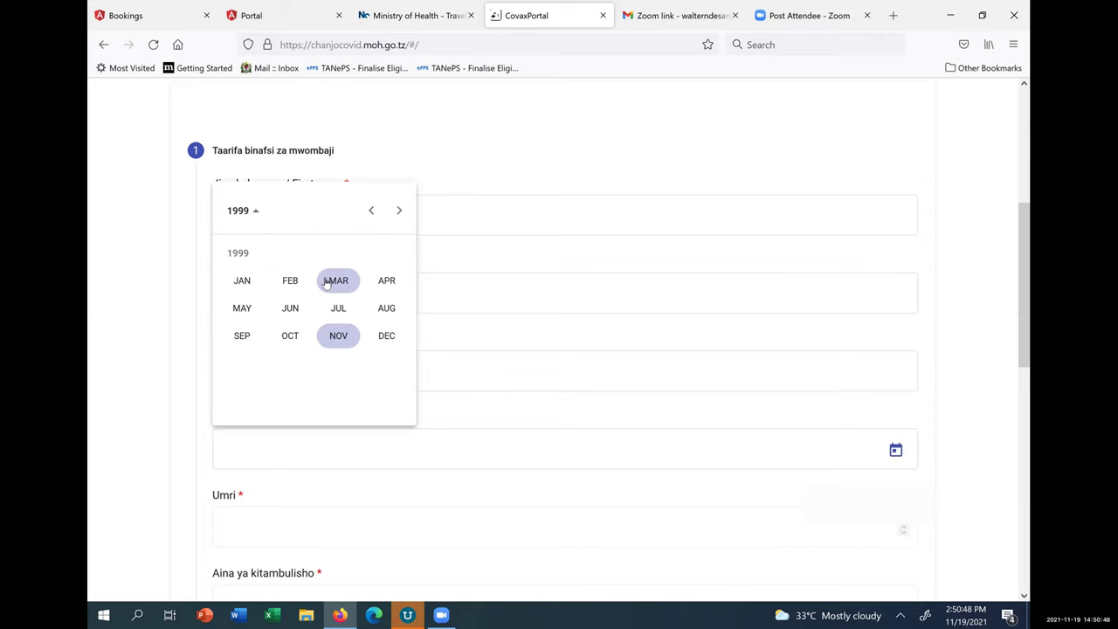
pyautogui.click(336, 280)
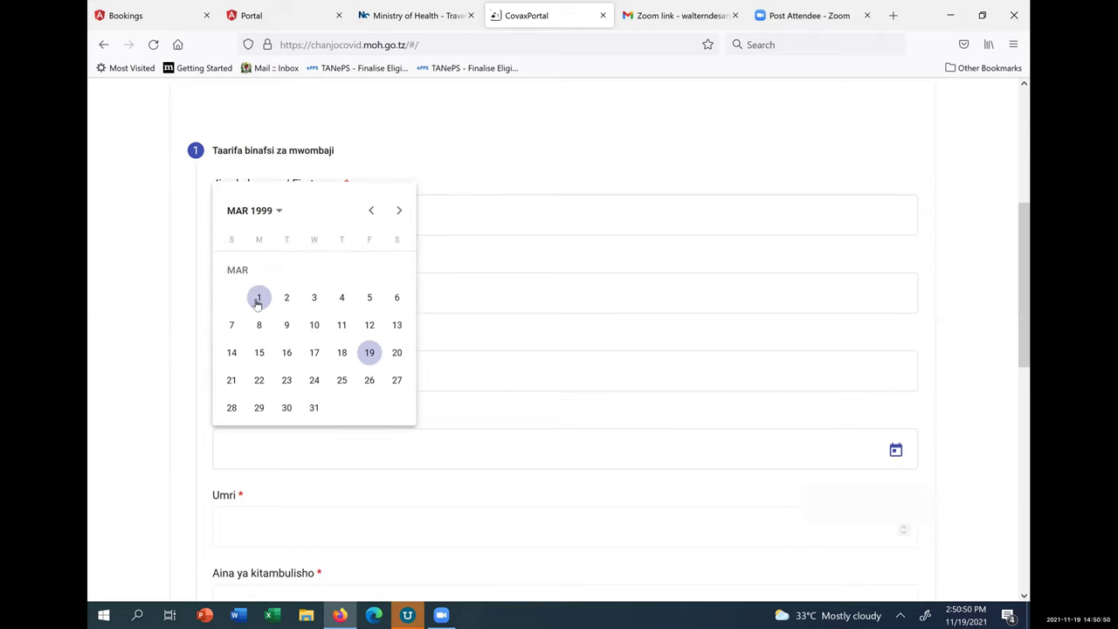
pyautogui.click(257, 299)
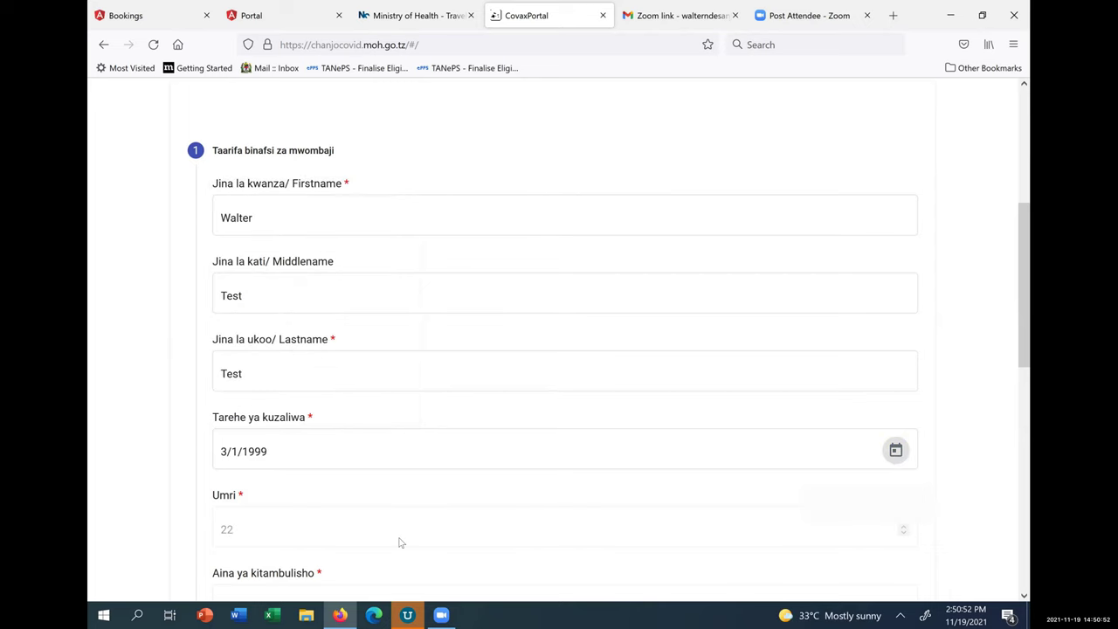
pyautogui.scroll(-1, 476, 539)
pyautogui.scroll(-3, 476, 538)
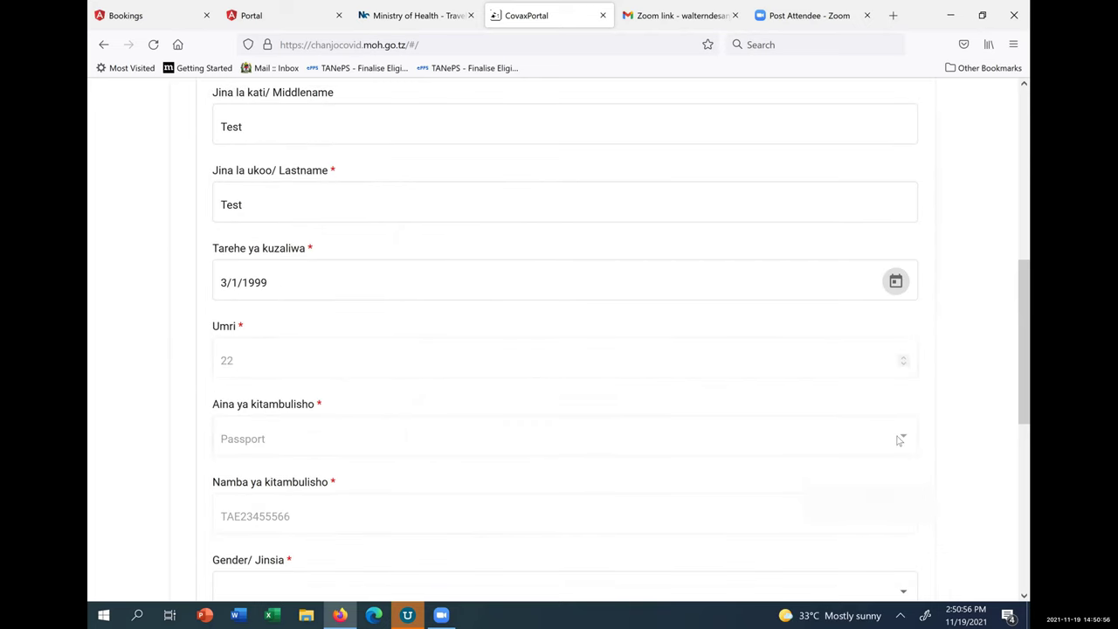
pyautogui.scroll(-2, 642, 463)
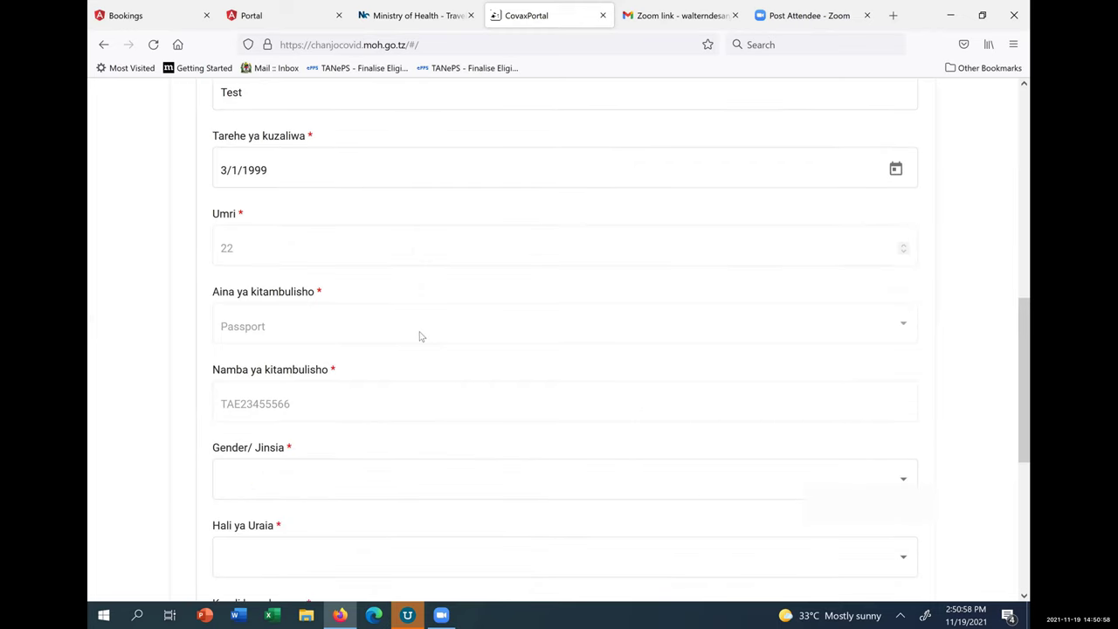
# Choose gender Me, citizenship Kuzaliwa and a target group, then continue with MBELE
pyautogui.click(290, 486)
pyautogui.click(326, 464)
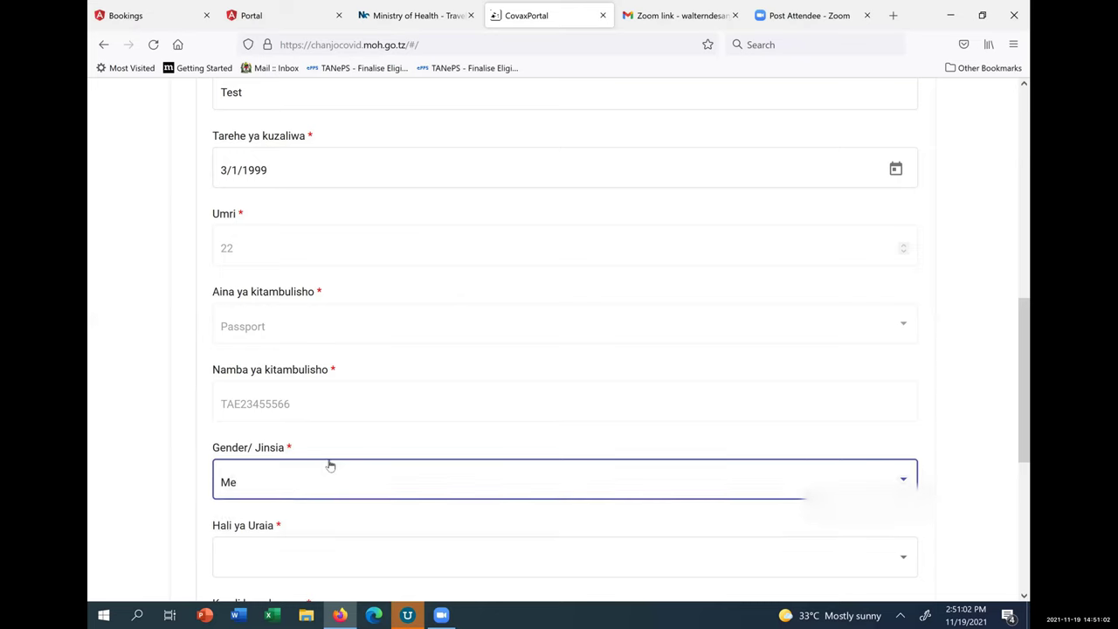
pyautogui.scroll(-1, 329, 464)
pyautogui.scroll(-3, 332, 464)
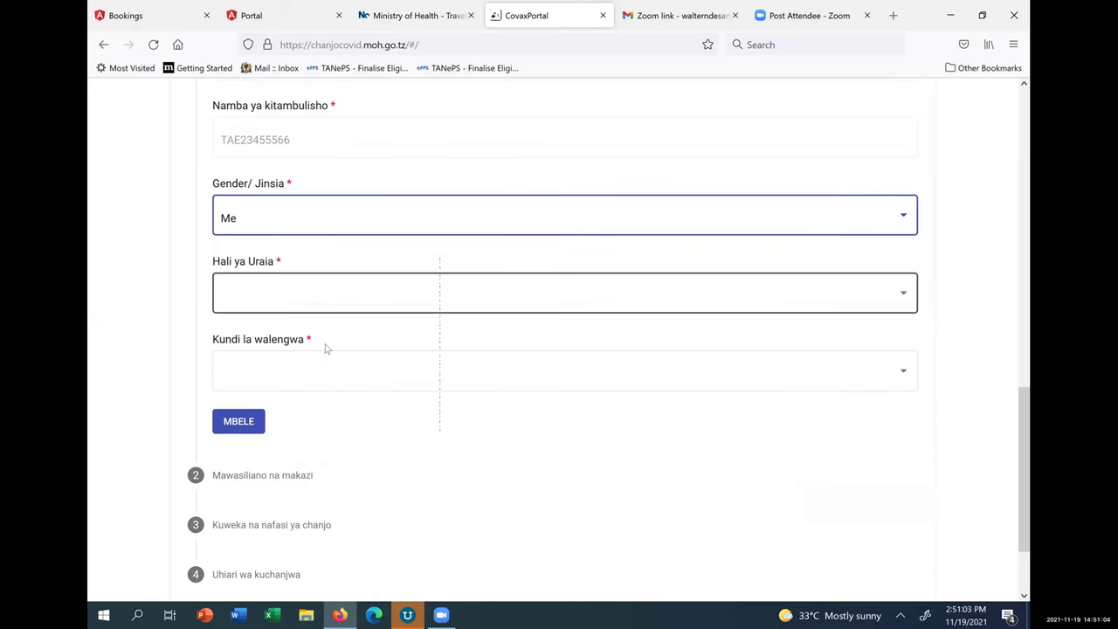
pyautogui.click(319, 301)
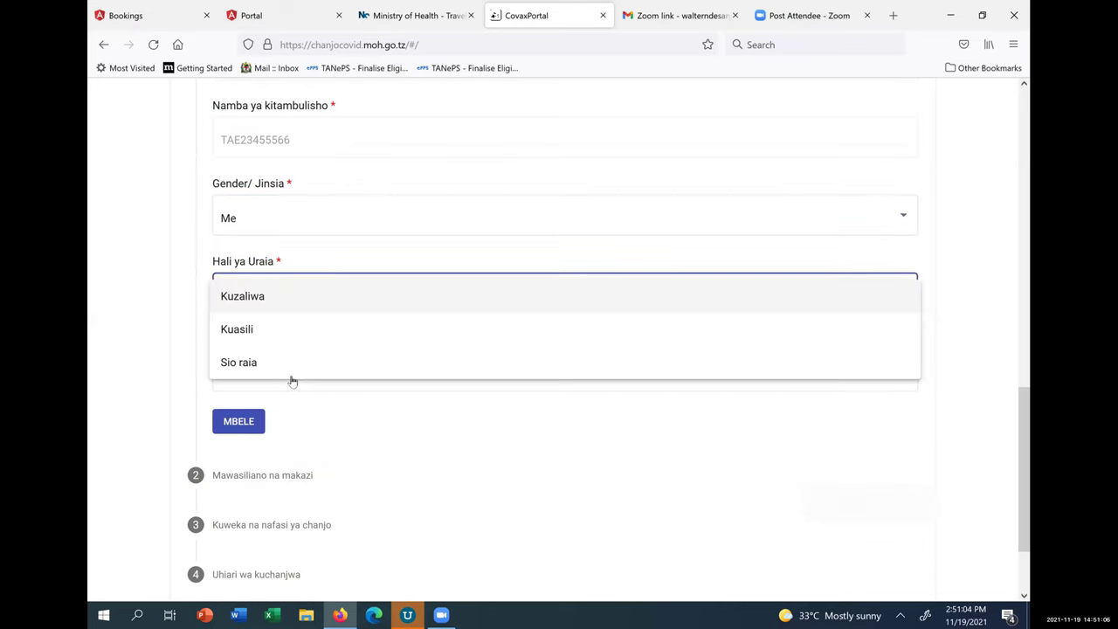
pyautogui.press('Return')
pyautogui.press('Tab')
pyautogui.press('Return')
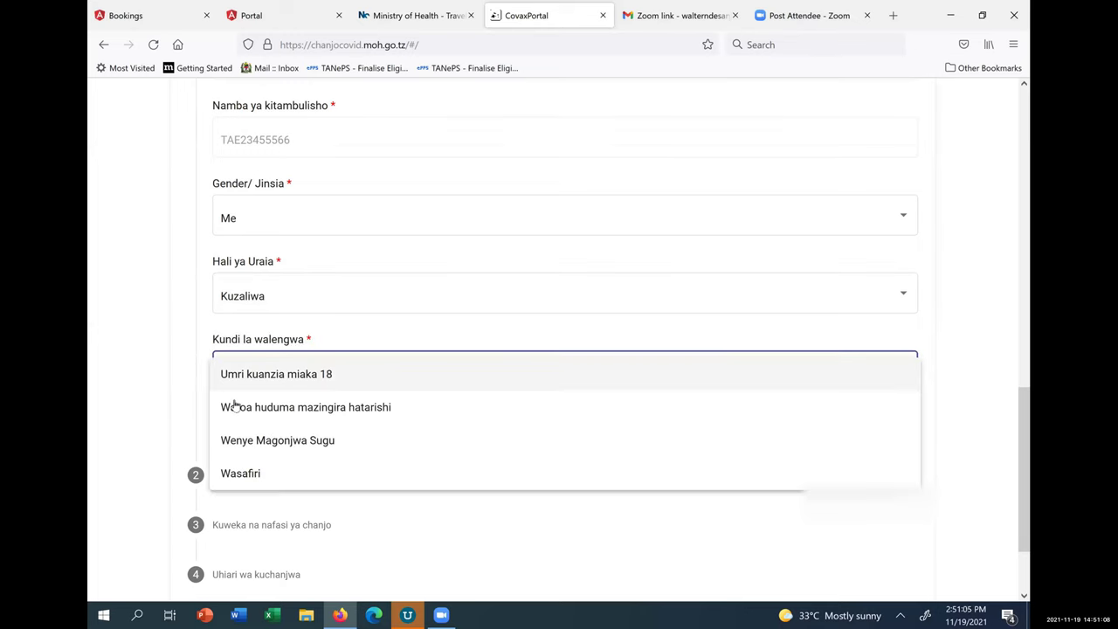
pyautogui.press('Return')
# Enter the traveller's phone number and e-mail address on the contact step
pyautogui.click(329, 162)
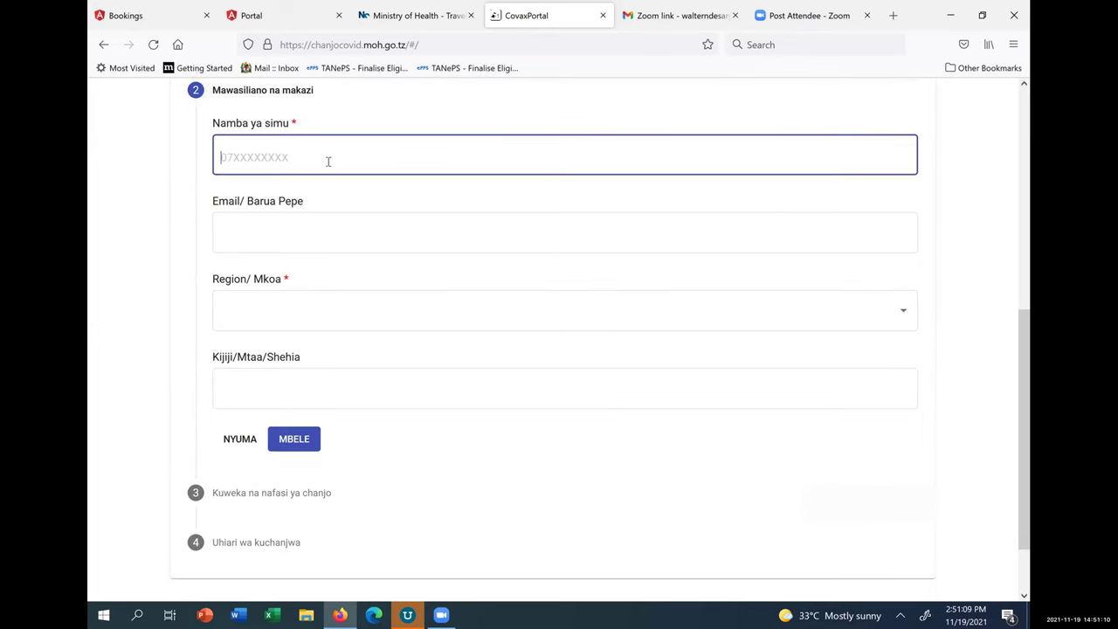
pyautogui.click(289, 223)
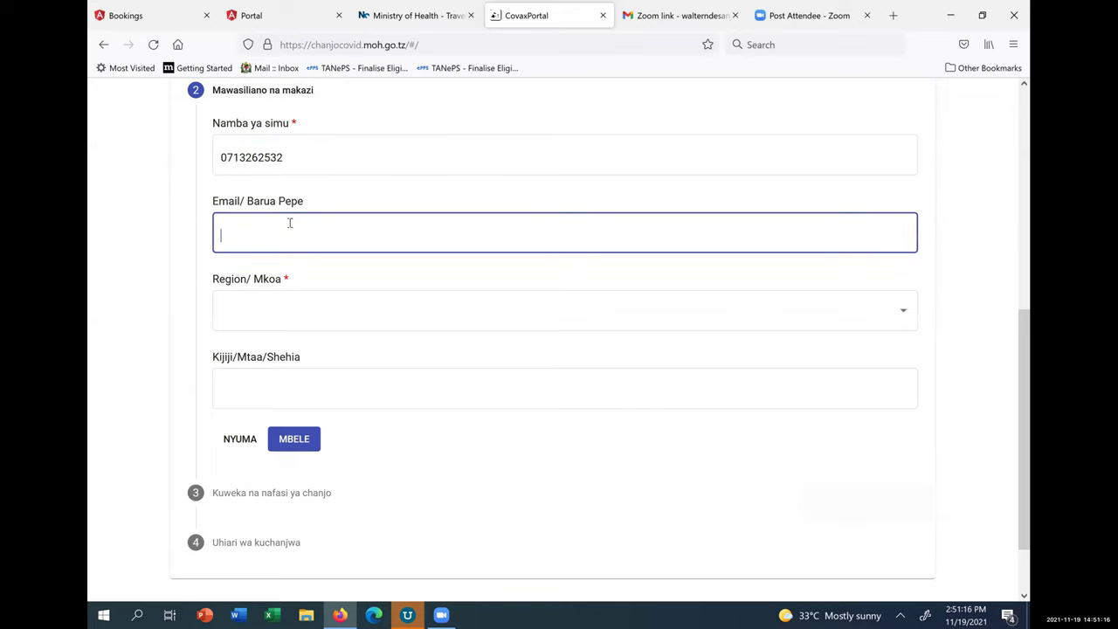
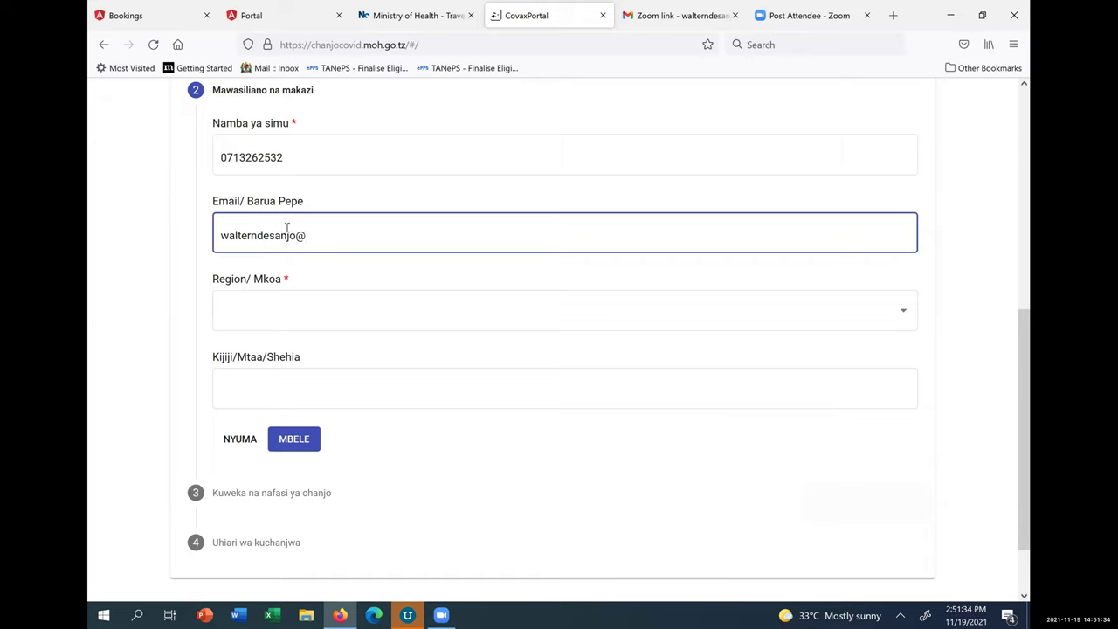
# Set residence to Dar Es Salaam Region and Ilala Municipal Council, then continue
pyautogui.click(283, 317)
pyautogui.click(283, 318)
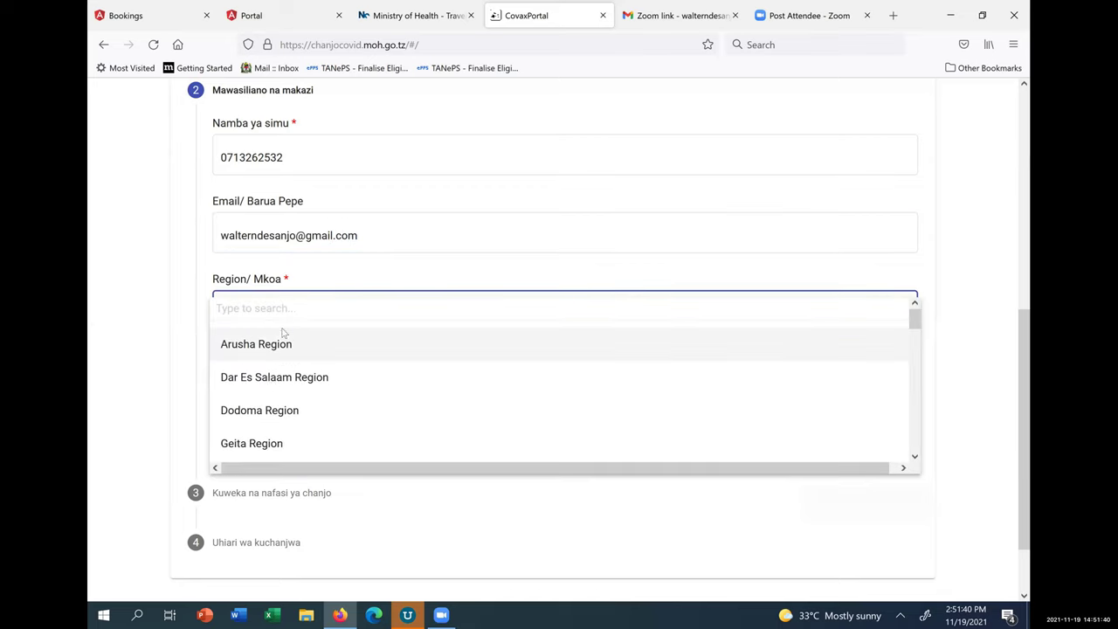
pyautogui.click(270, 377)
pyautogui.click(269, 382)
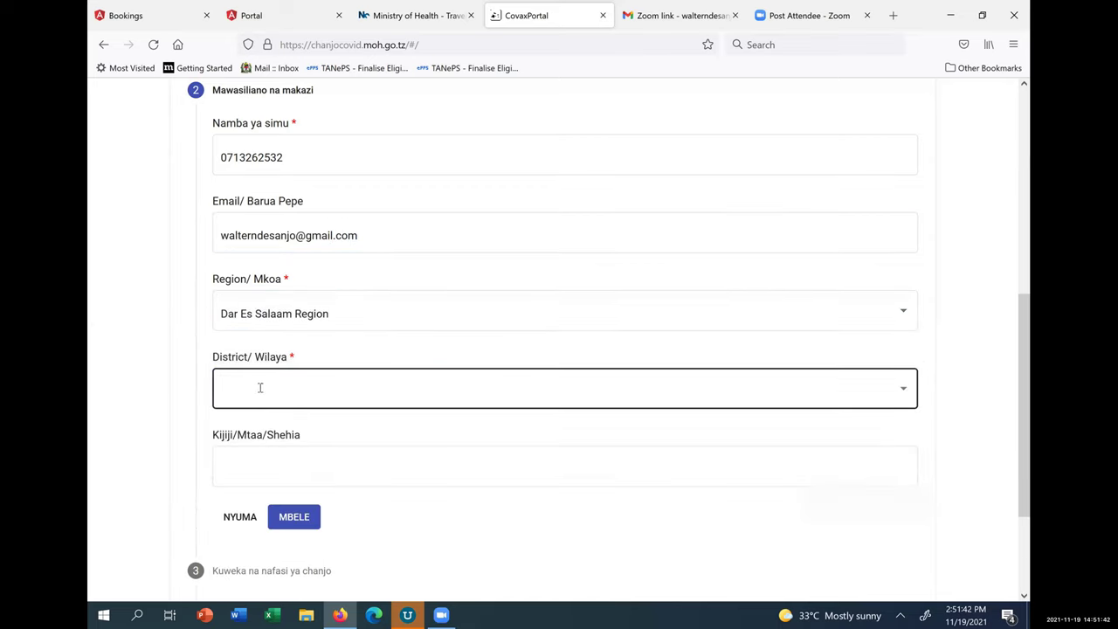
pyautogui.click(273, 422)
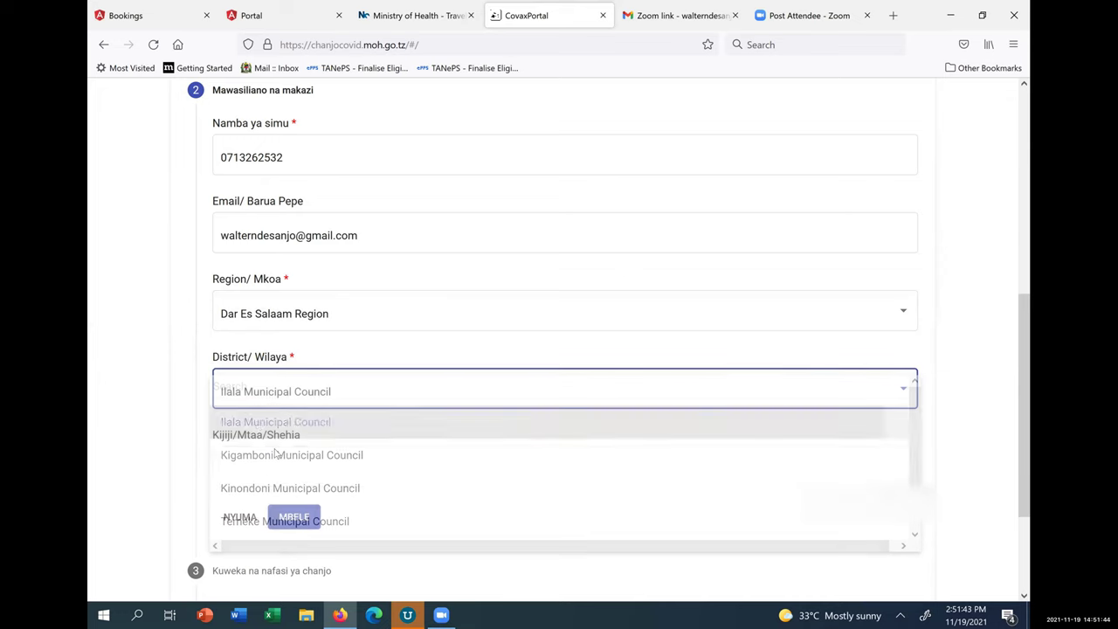
pyautogui.scroll(-2, 289, 379)
pyautogui.click(293, 360)
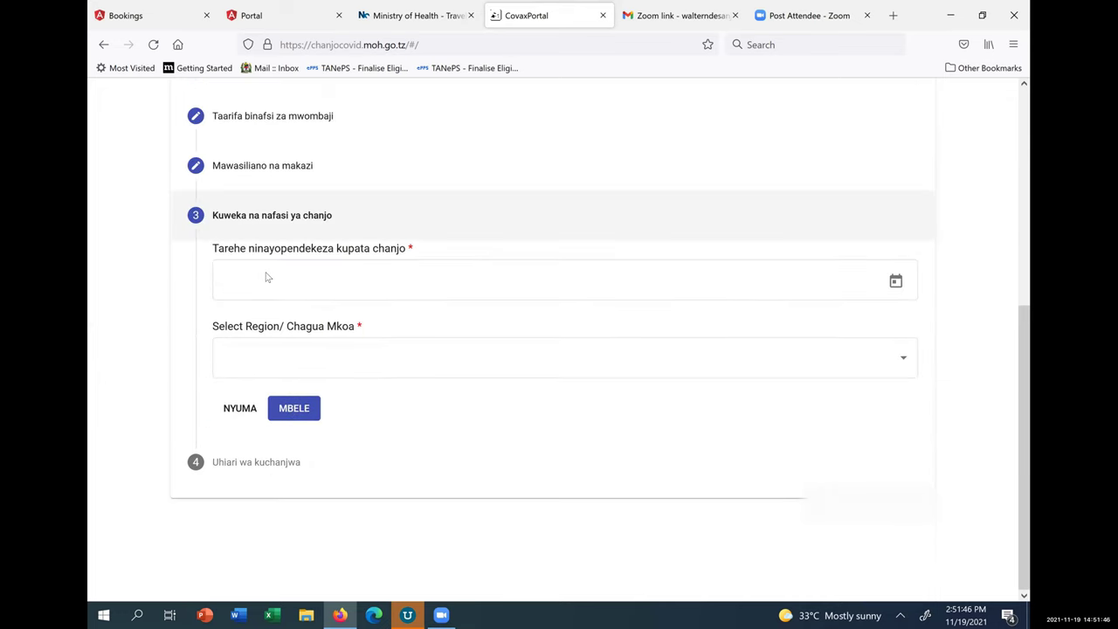
# Pick 19 November 2021 as the vaccination date and Dar Es Salaam as the region
pyautogui.click(267, 277)
pyautogui.click(368, 475)
pyautogui.click(299, 360)
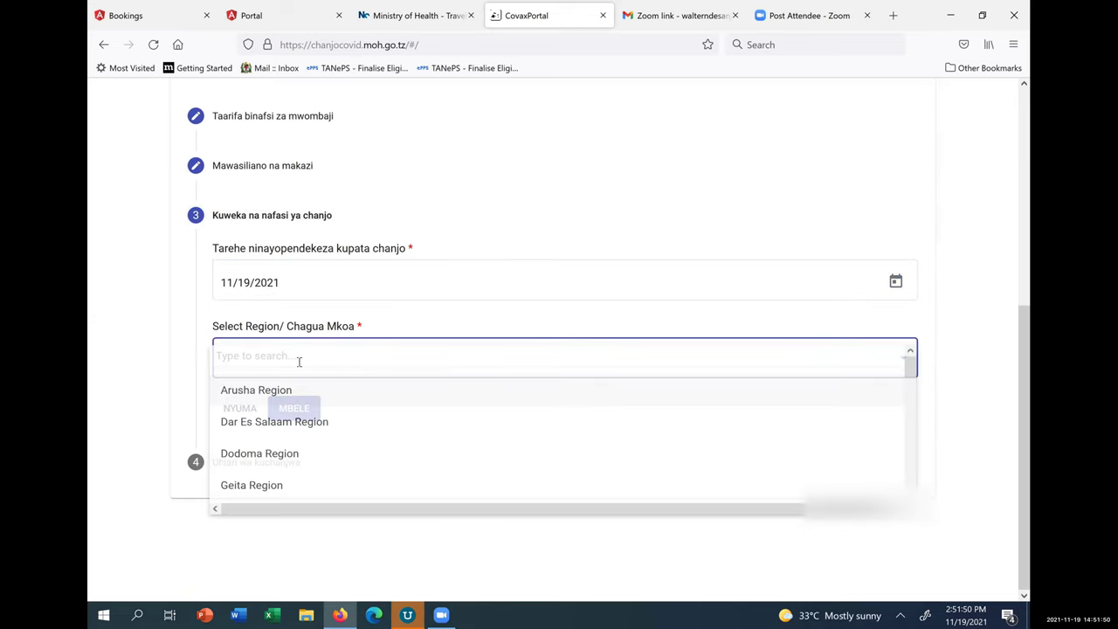
pyautogui.click(276, 427)
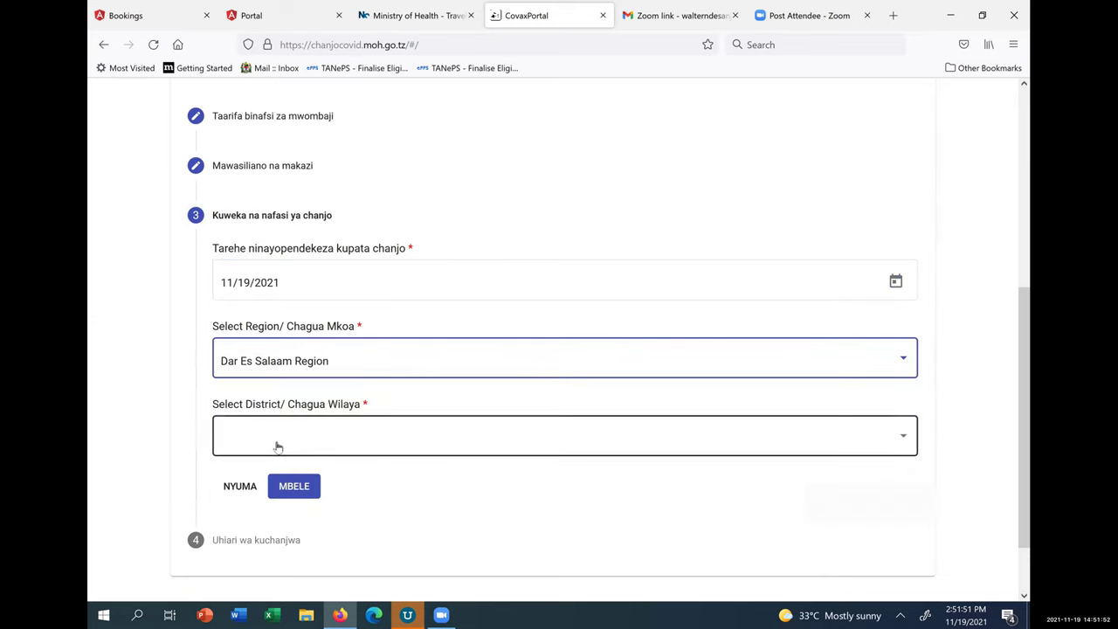
pyautogui.click(278, 447)
pyautogui.click(325, 367)
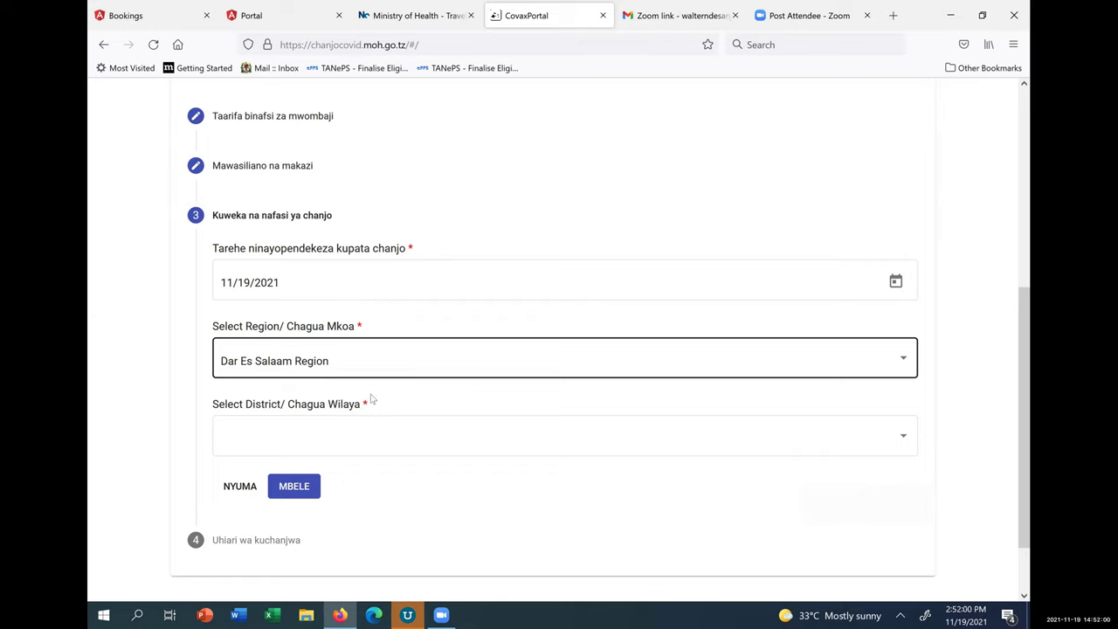
pyautogui.click(369, 479)
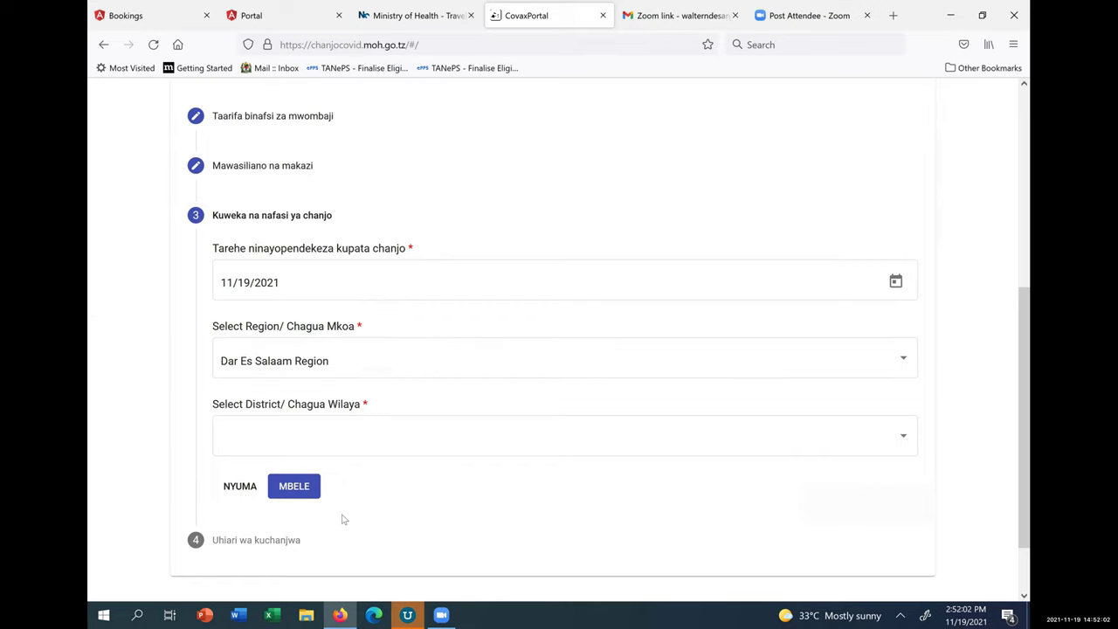
pyautogui.scroll(-1, 365, 343)
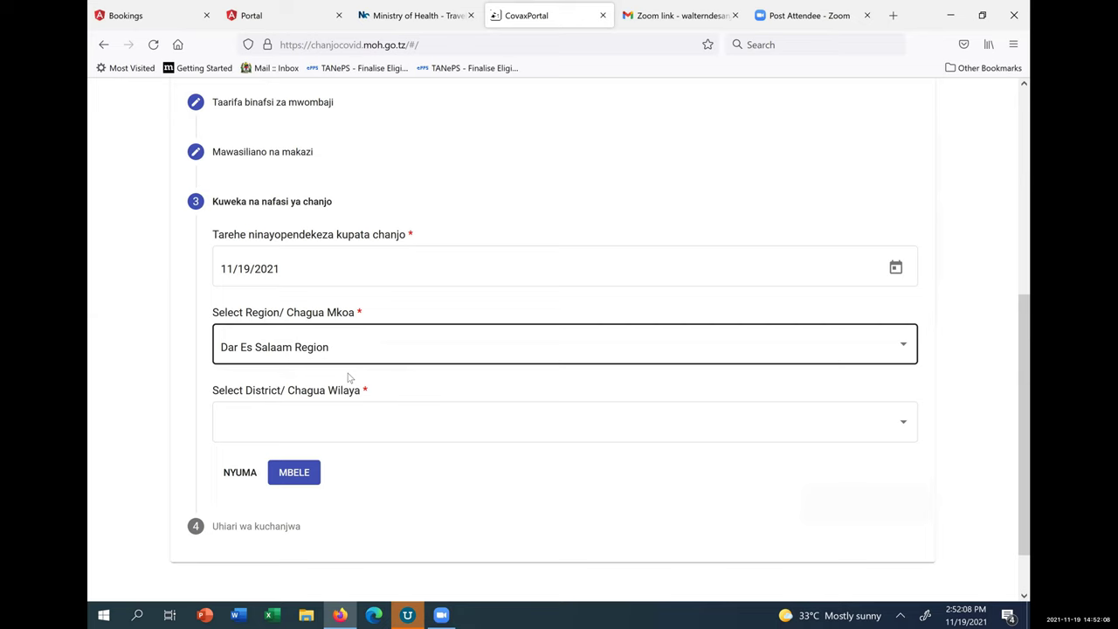
# Choose Ilala Municipal Council and Amana Regional Referral Hospital, then tick the voluntary consent box
pyautogui.click(299, 424)
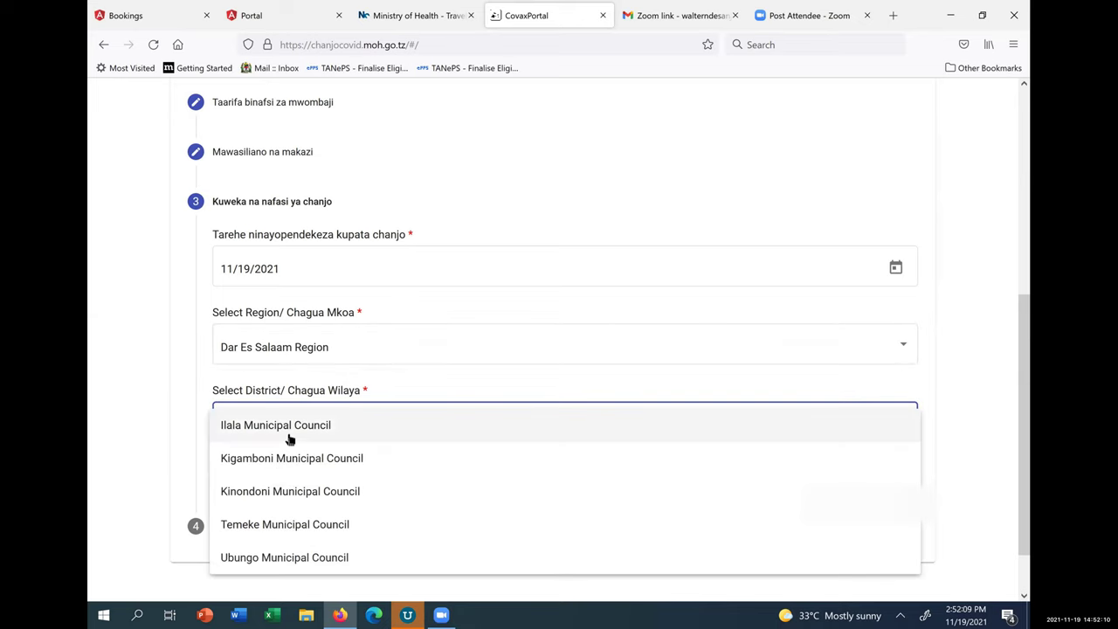
pyautogui.click(289, 437)
pyautogui.click(297, 500)
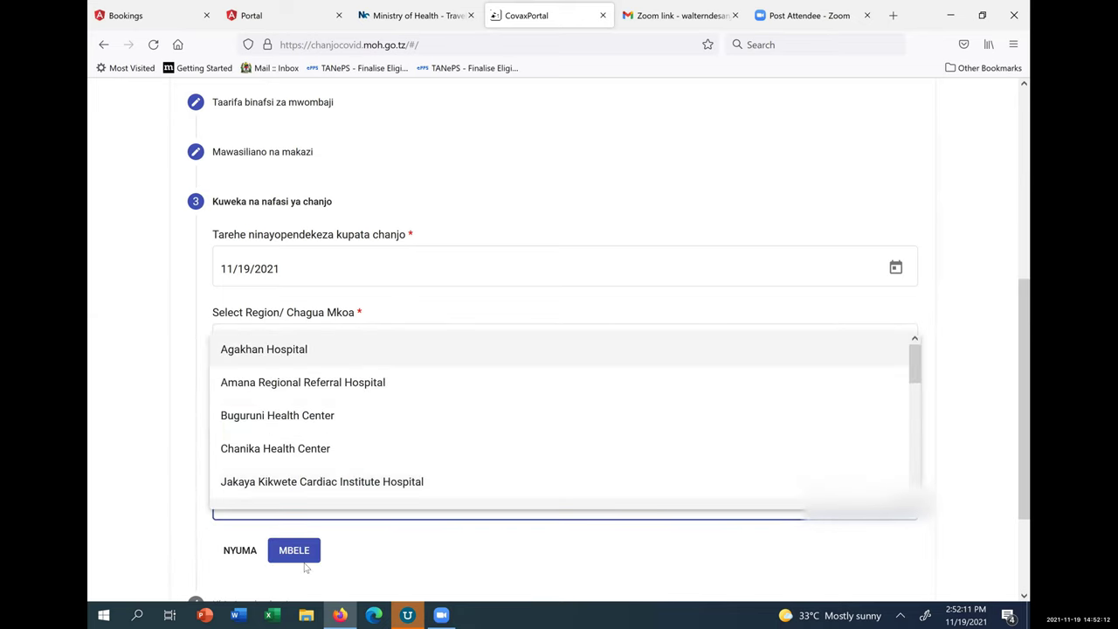
pyautogui.click(299, 559)
pyautogui.click(294, 552)
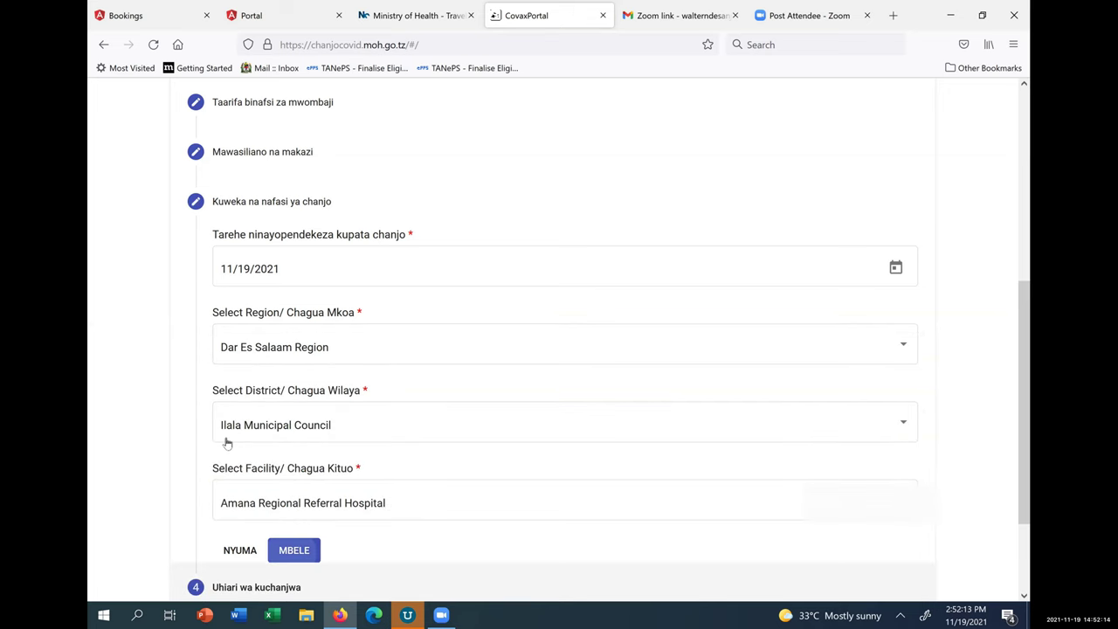
pyautogui.click(317, 458)
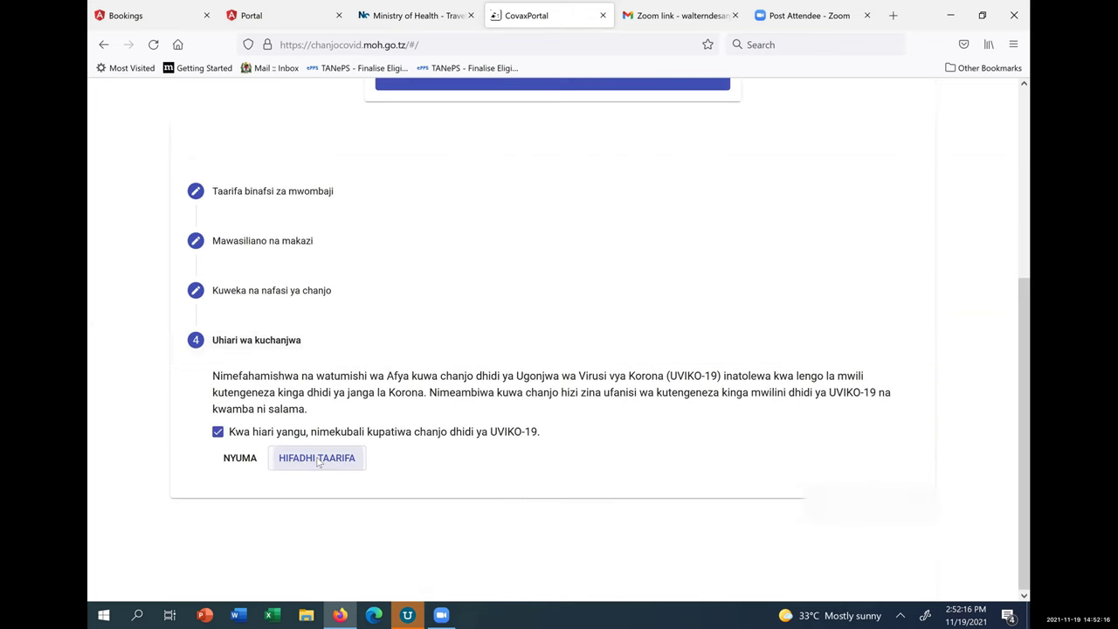
# Save the booking with HIFADHI TAARIFA and scroll to the profile's IVD and QR codes
pyautogui.click(317, 458)
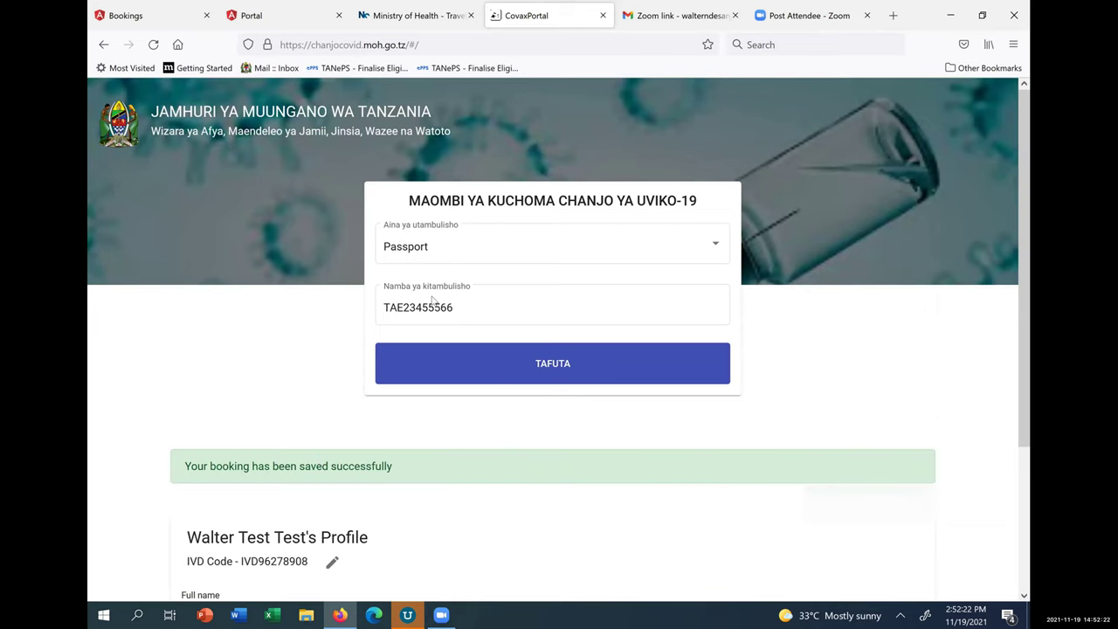
pyautogui.scroll(-3, 322, 438)
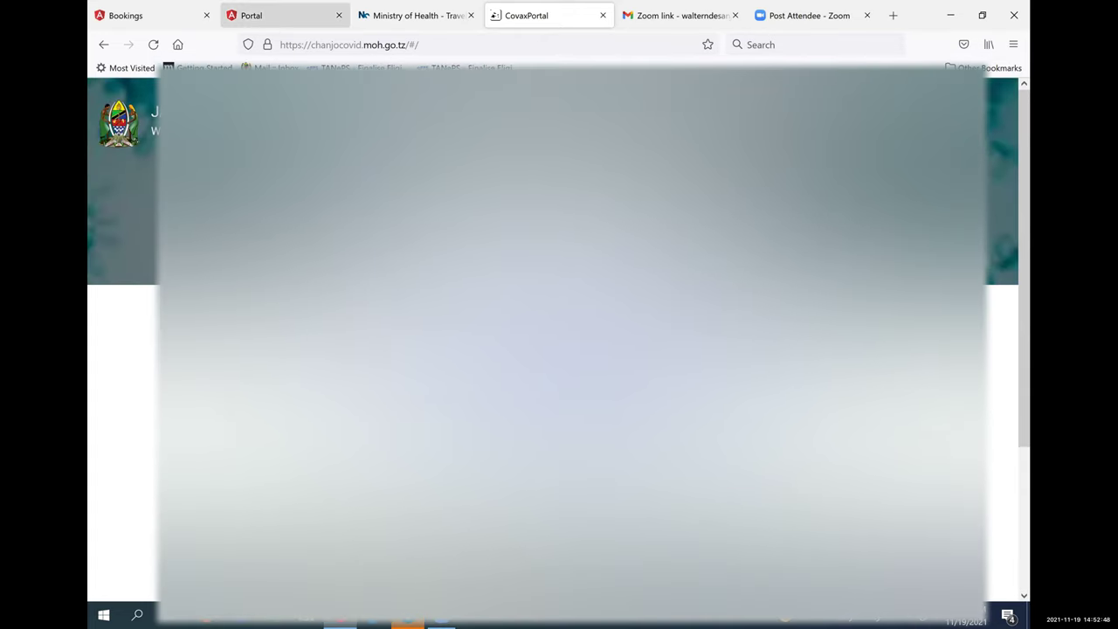
# Switch to the COVID-19 Bookings tab and go back to the Menu Management apps page
pyautogui.hotkey('ctrl', '2')
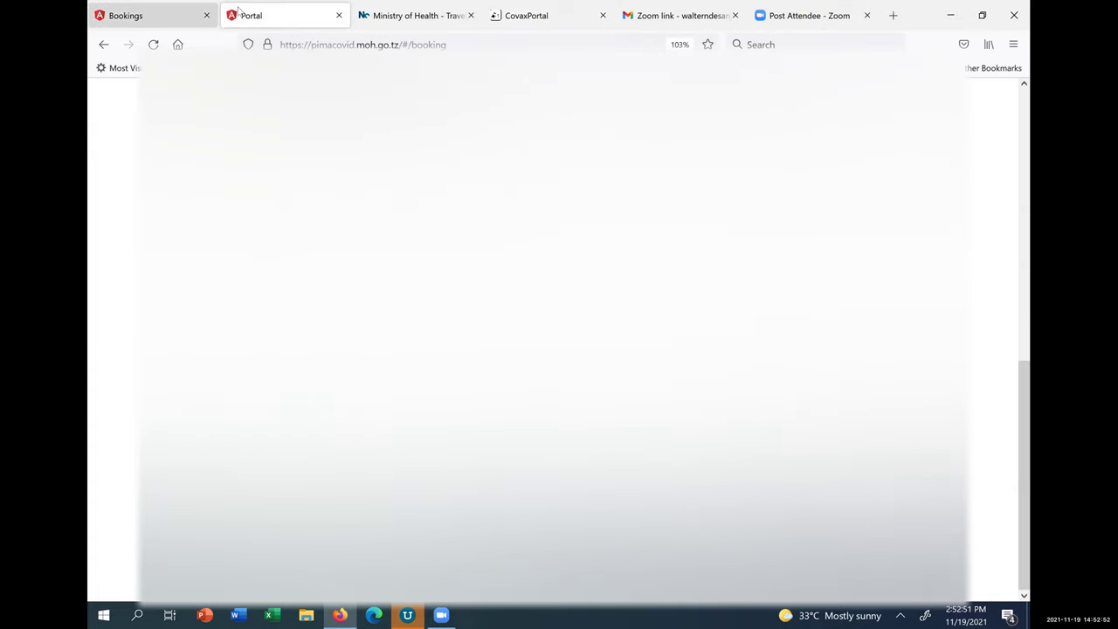
pyautogui.hotkey('ctrl', '1')
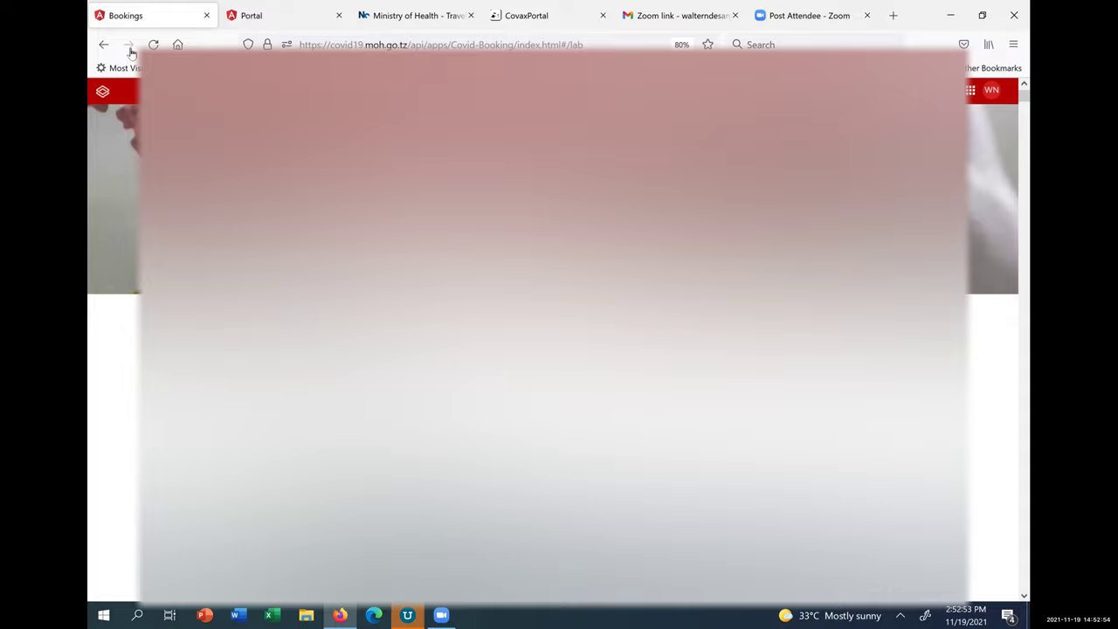
pyautogui.click(103, 45)
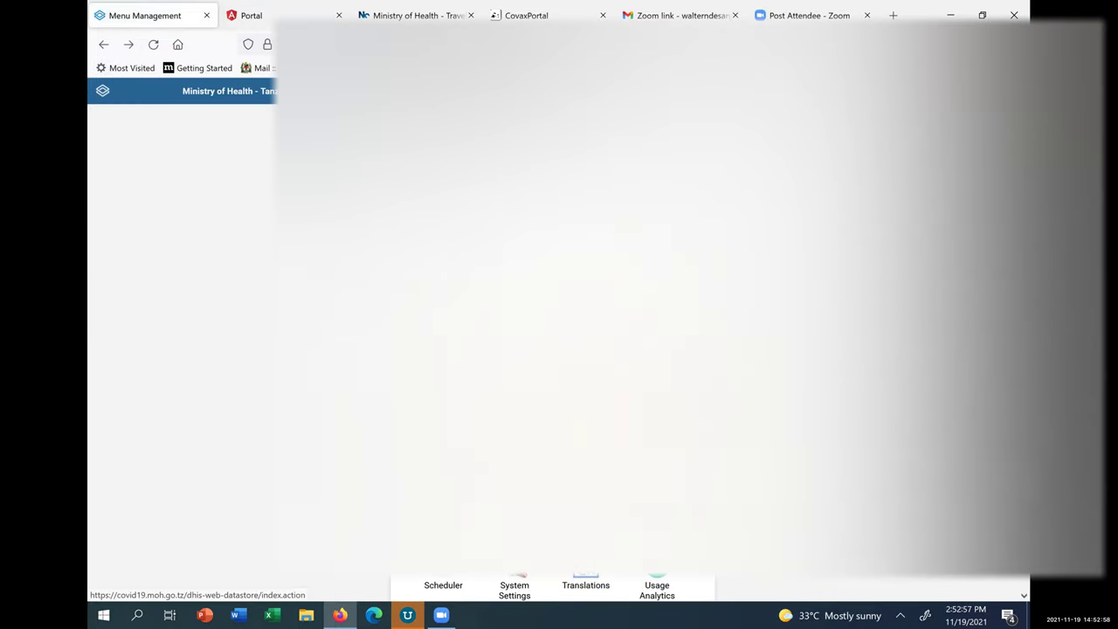
pyautogui.scroll(-1, 553, 581)
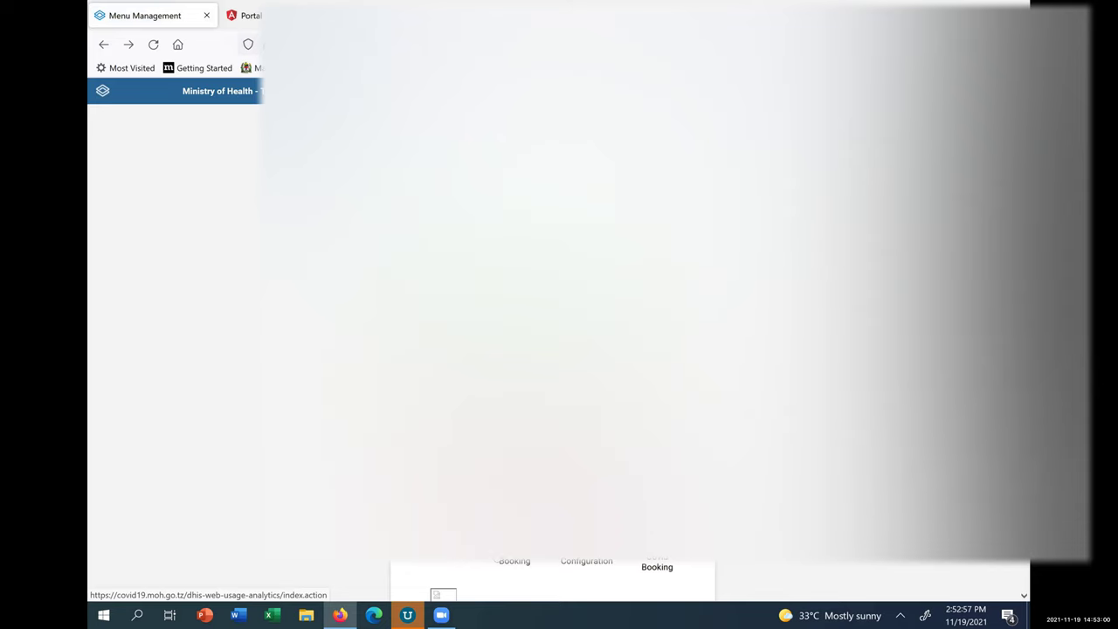
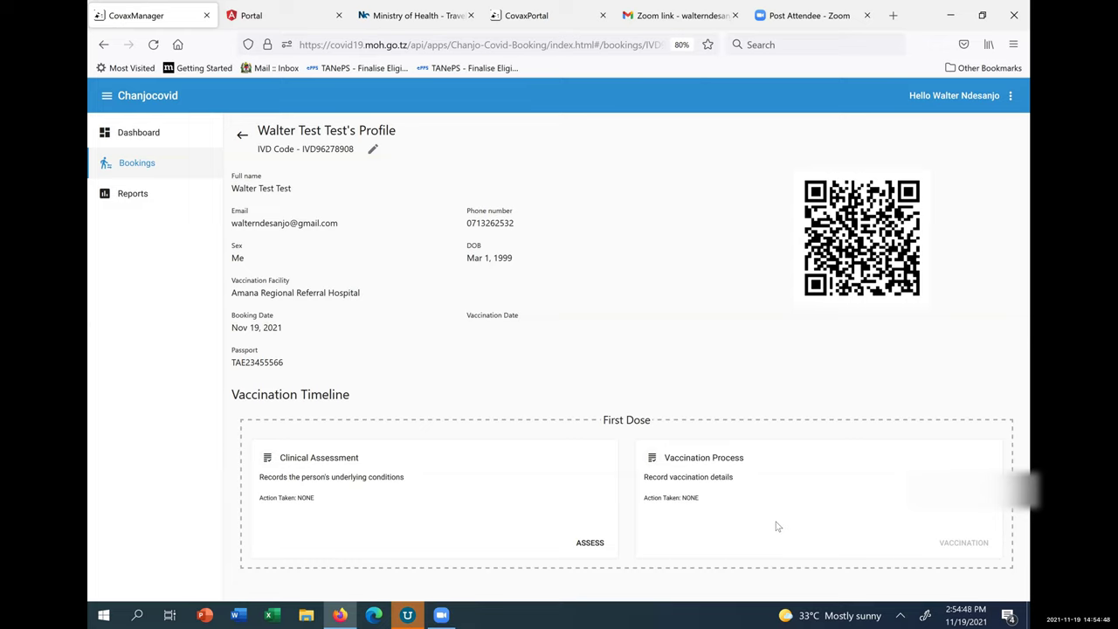
# Save a clinical assessment with No underlying conditions and No COVID-19 in the last 90 days
pyautogui.click(598, 547)
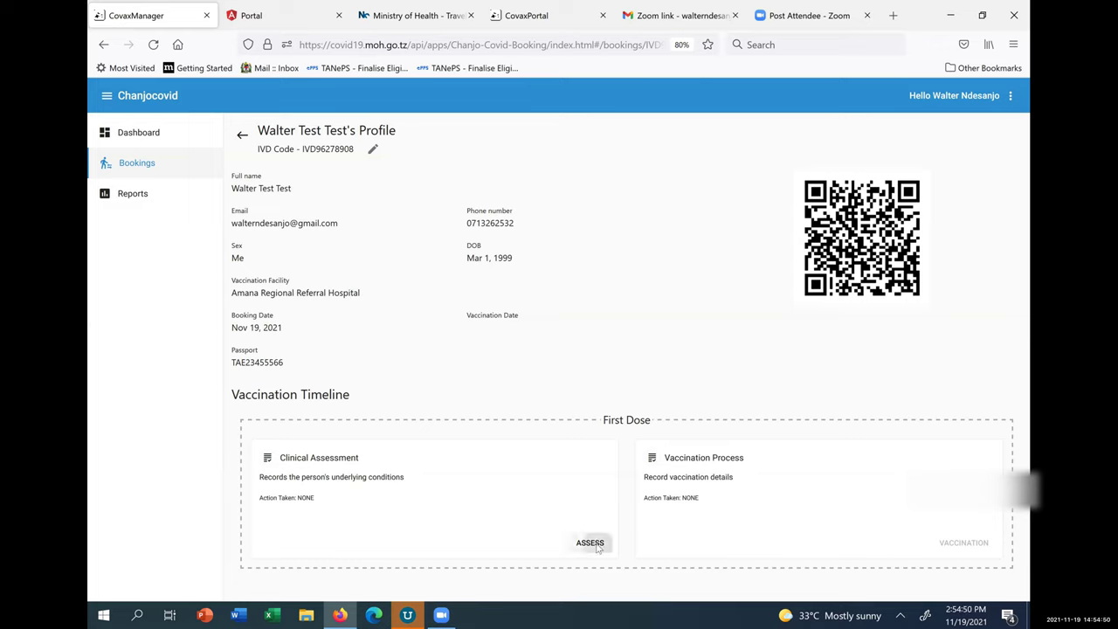
pyautogui.click(428, 254)
pyautogui.click(400, 258)
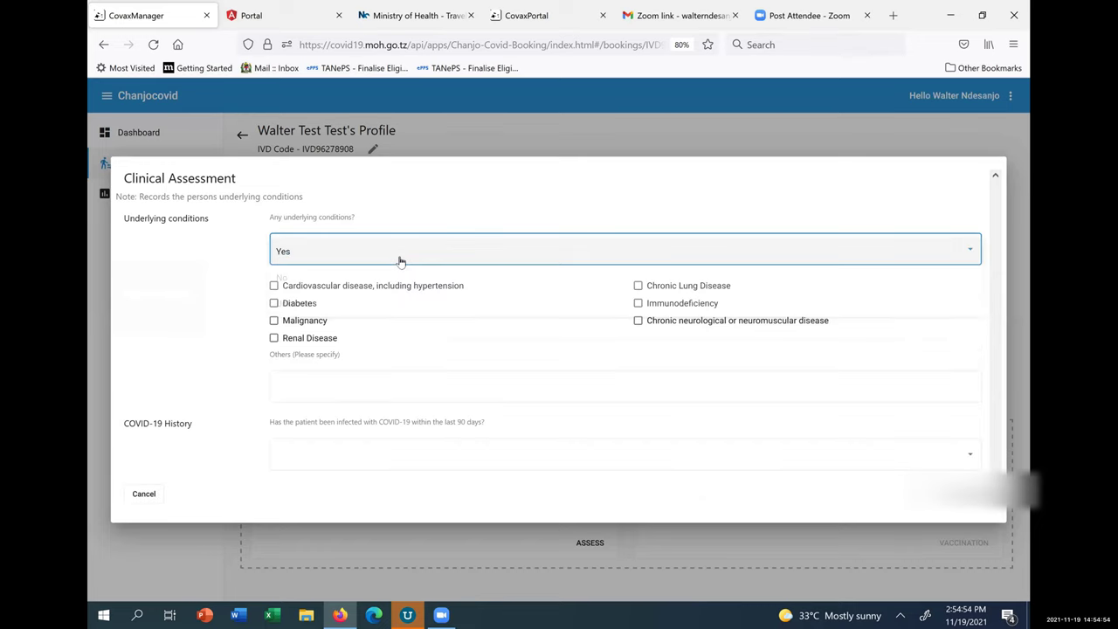
pyautogui.click(400, 256)
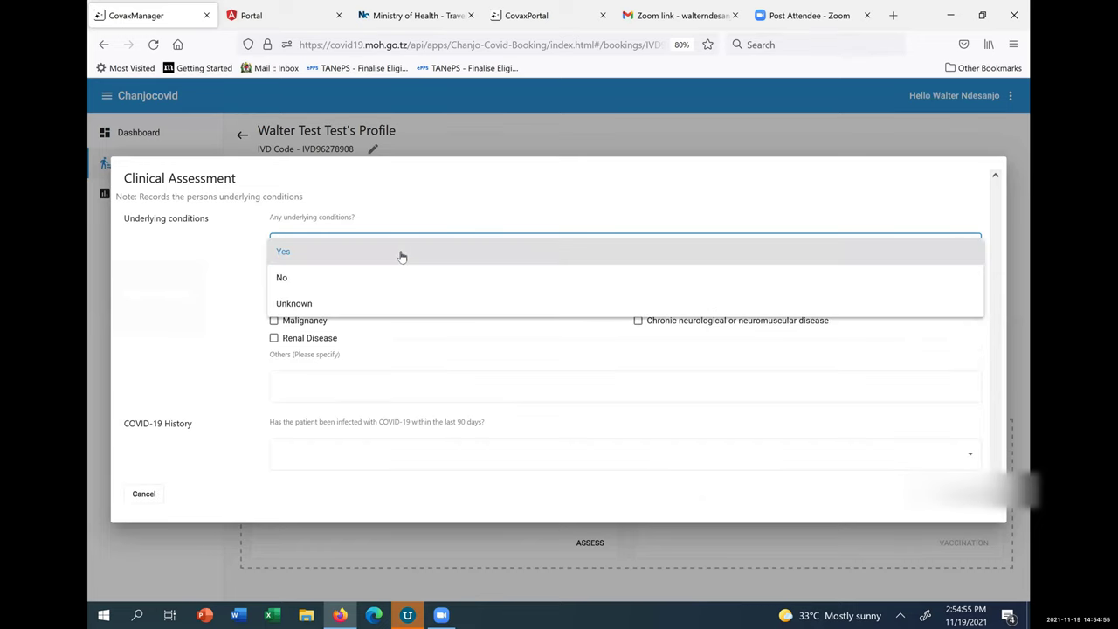
pyautogui.click(369, 289)
pyautogui.click(522, 326)
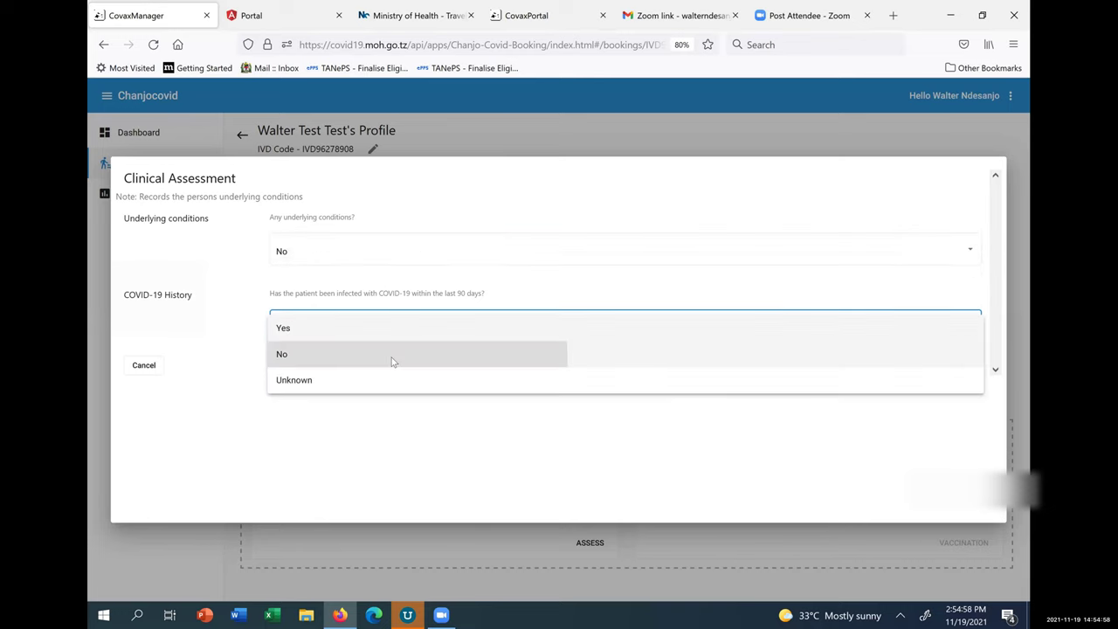
pyautogui.click(392, 359)
pyautogui.click(961, 370)
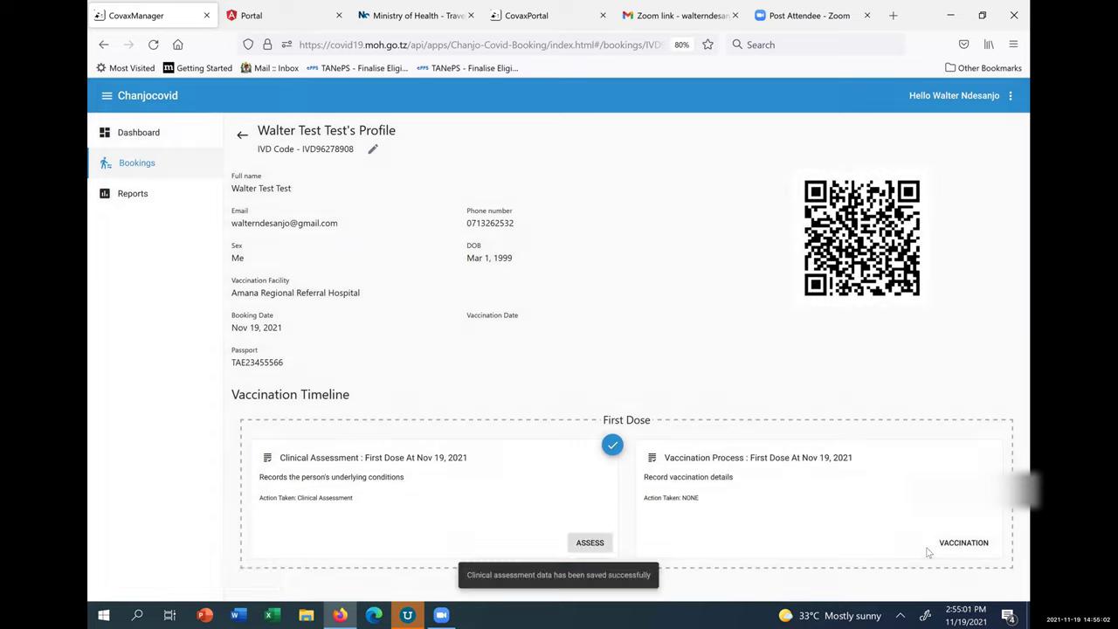
# Open the first-dose vaccination details form
pyautogui.click(932, 549)
pyautogui.scroll(-2, 691, 367)
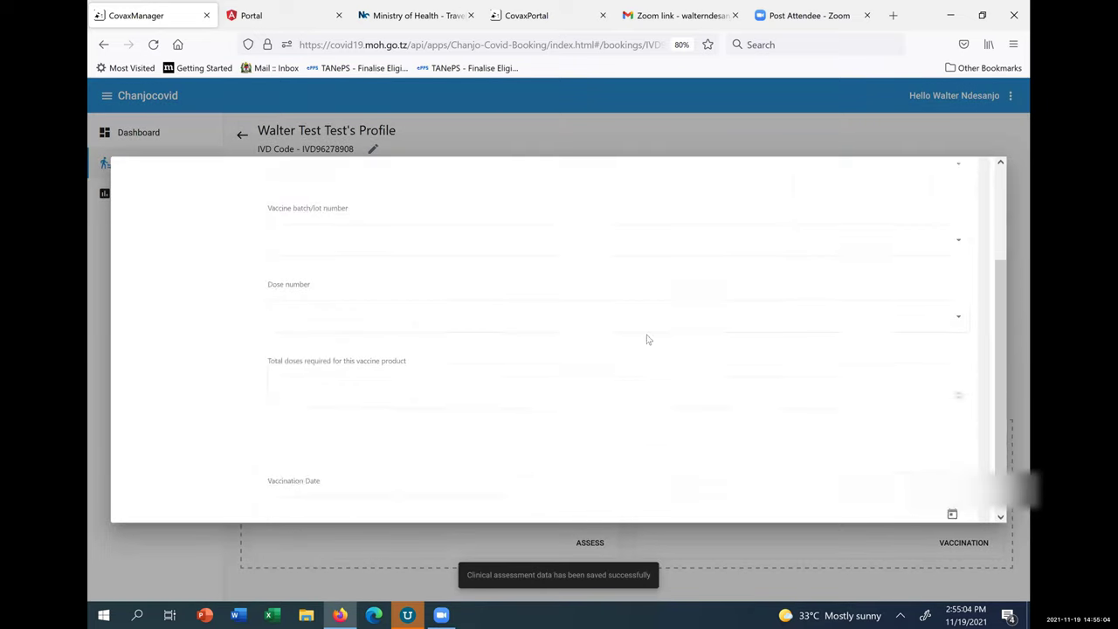
pyautogui.scroll(2, 647, 337)
# Record Janssen/Johnson&Johnson as the vaccine given, with batch number 1822788
pyautogui.click(547, 238)
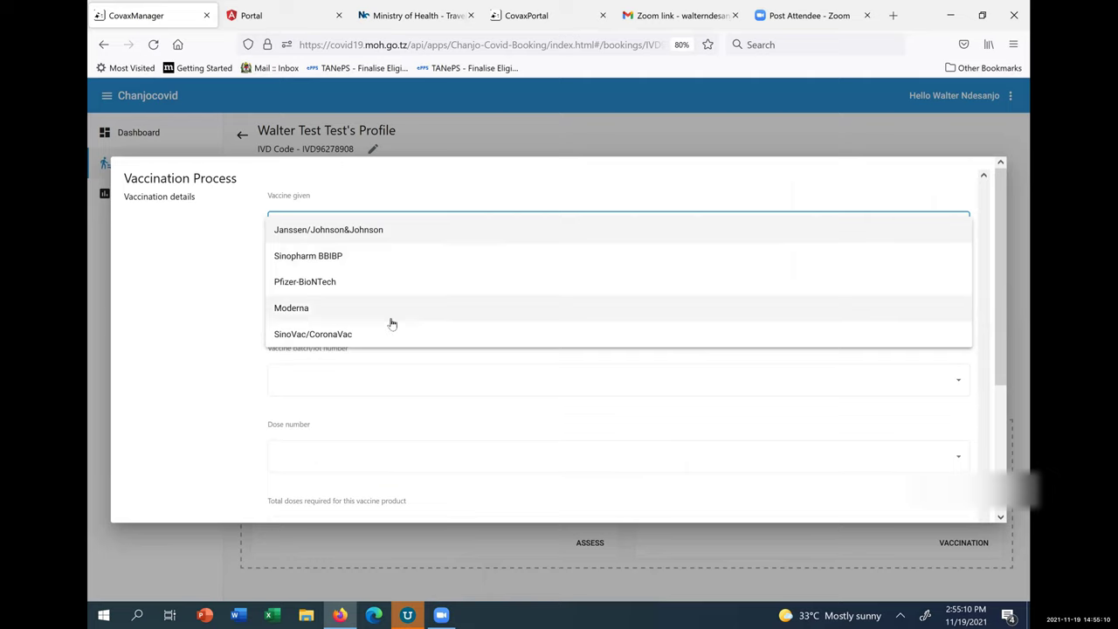
pyautogui.click(405, 239)
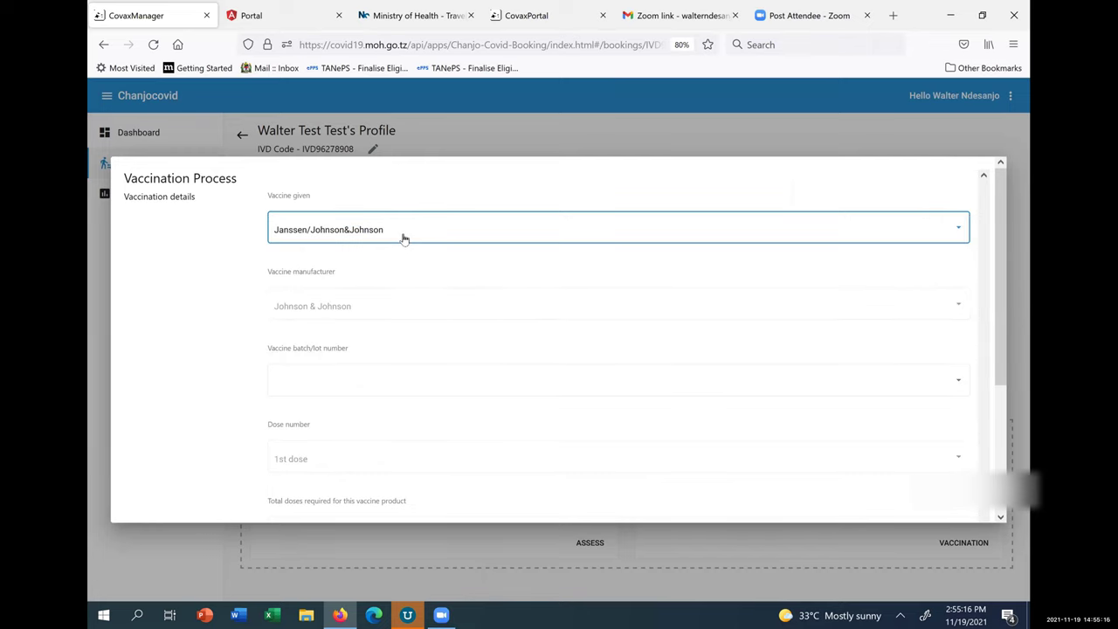
pyautogui.click(403, 238)
pyautogui.click(375, 355)
pyautogui.click(366, 232)
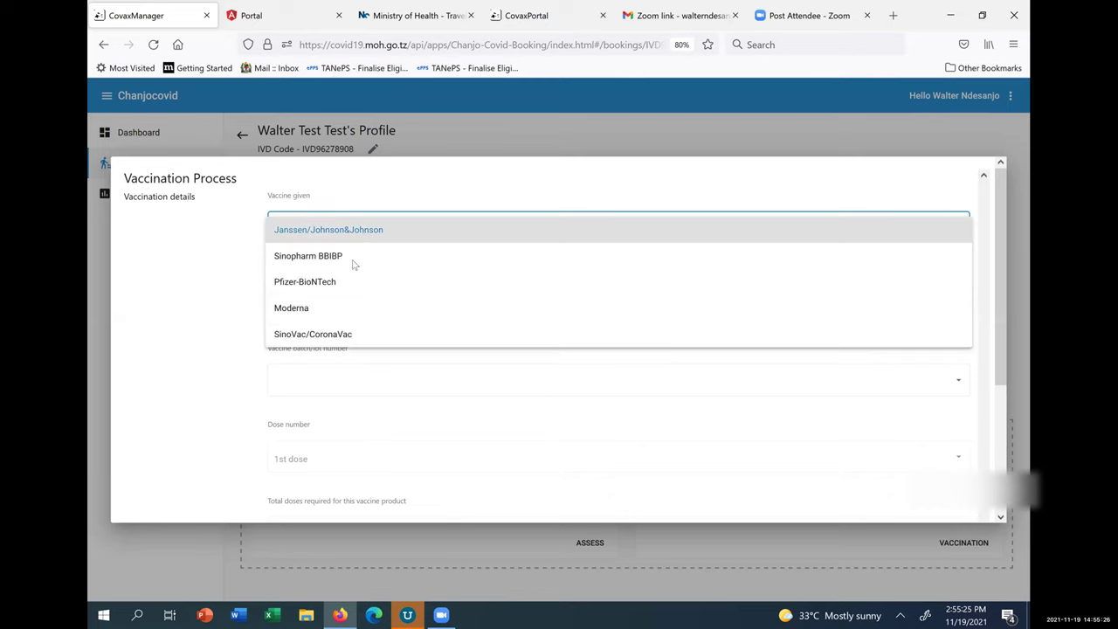
pyautogui.click(287, 287)
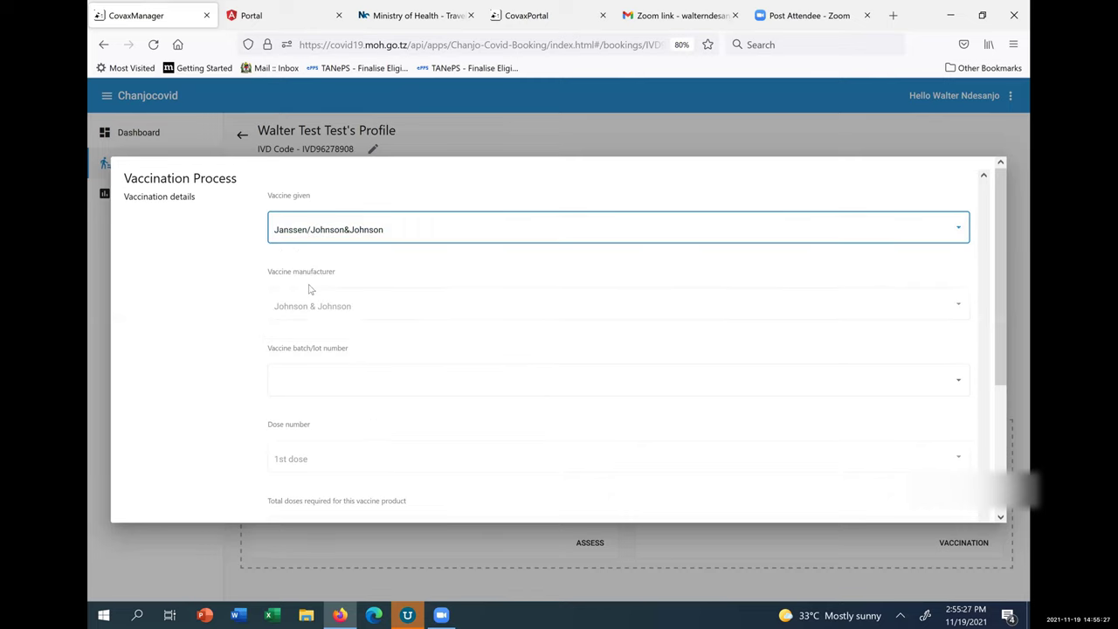
pyautogui.click(366, 385)
pyautogui.click(337, 411)
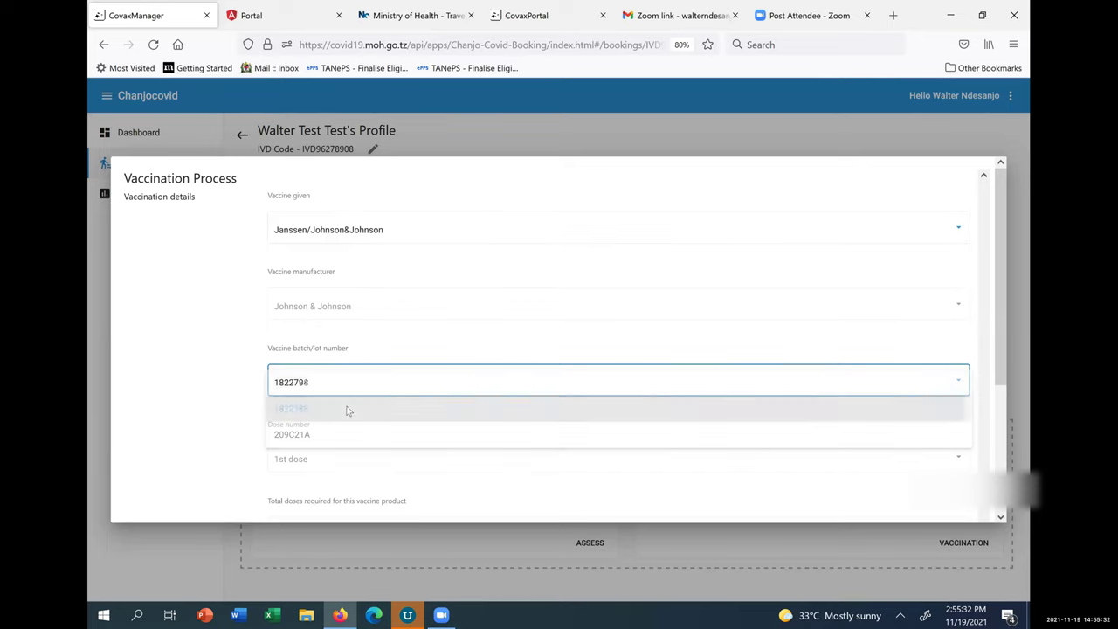
# Set the vaccination date to 19 November 2021 and save the first-dose record
pyautogui.scroll(-3, 344, 411)
pyautogui.scroll(-2, 347, 410)
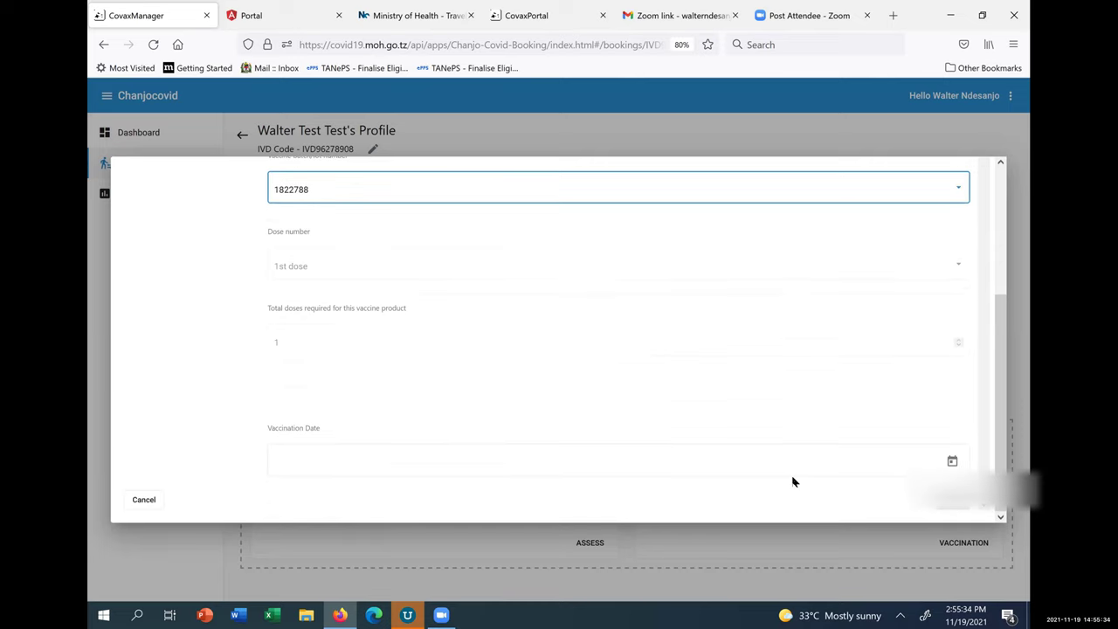
pyautogui.click(938, 461)
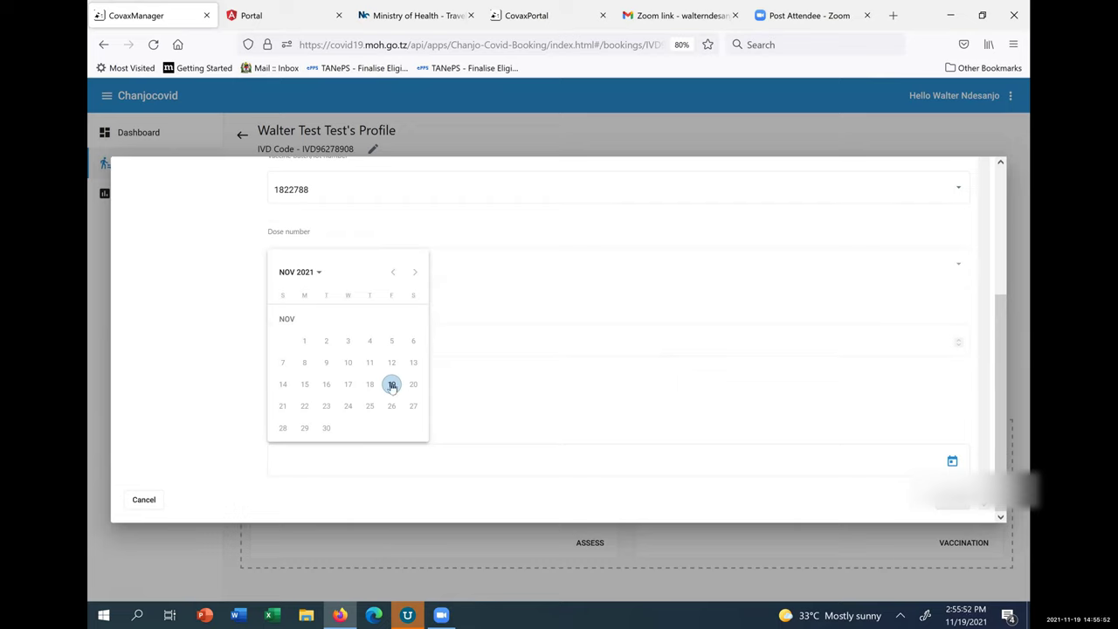
pyautogui.click(392, 385)
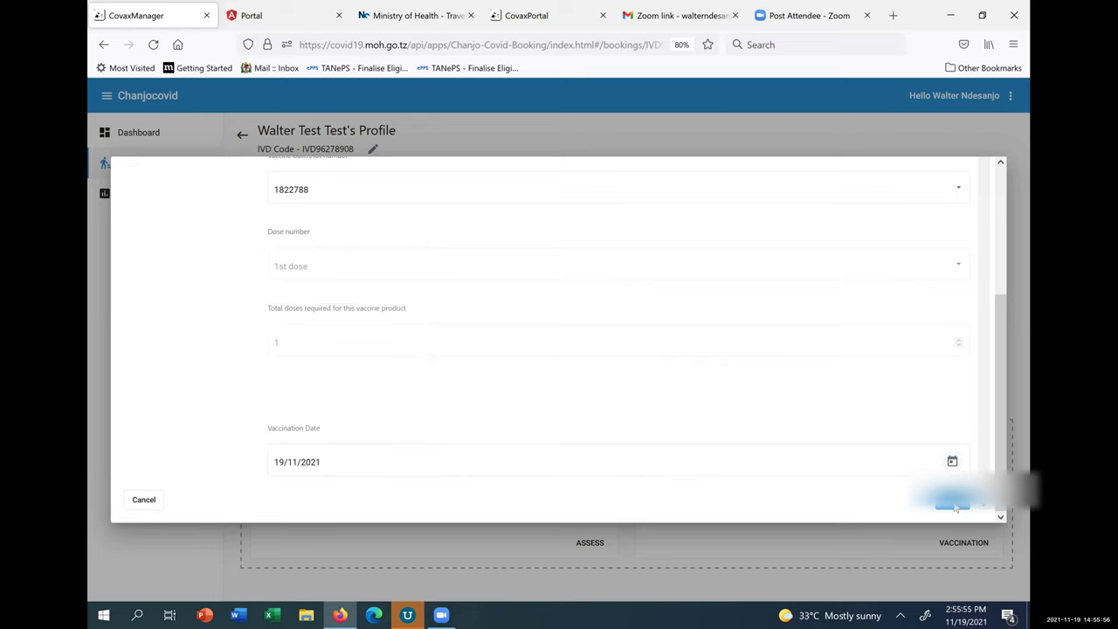
pyautogui.click(956, 508)
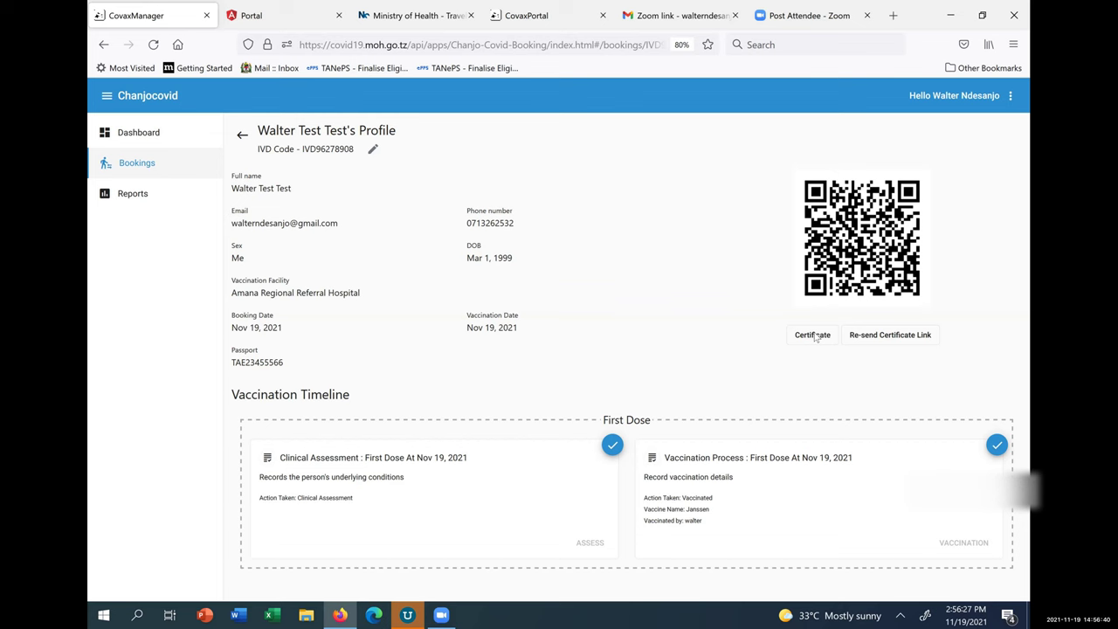
# Open the client's COVID-19 vaccination certificate and scroll through its contents
pyautogui.click(815, 337)
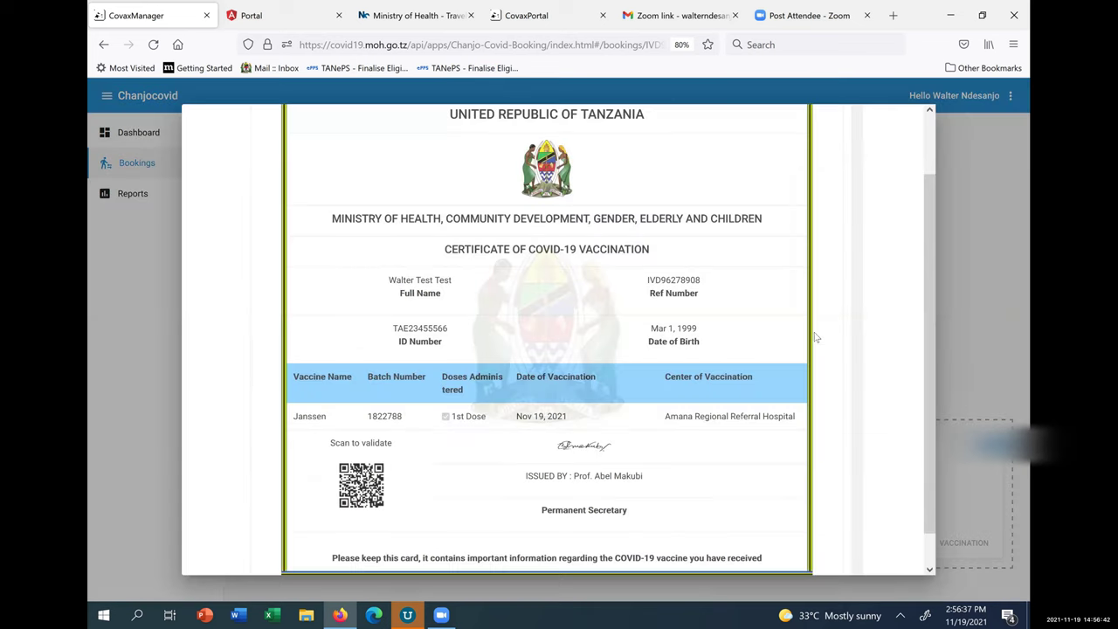
pyautogui.scroll(1, 815, 337)
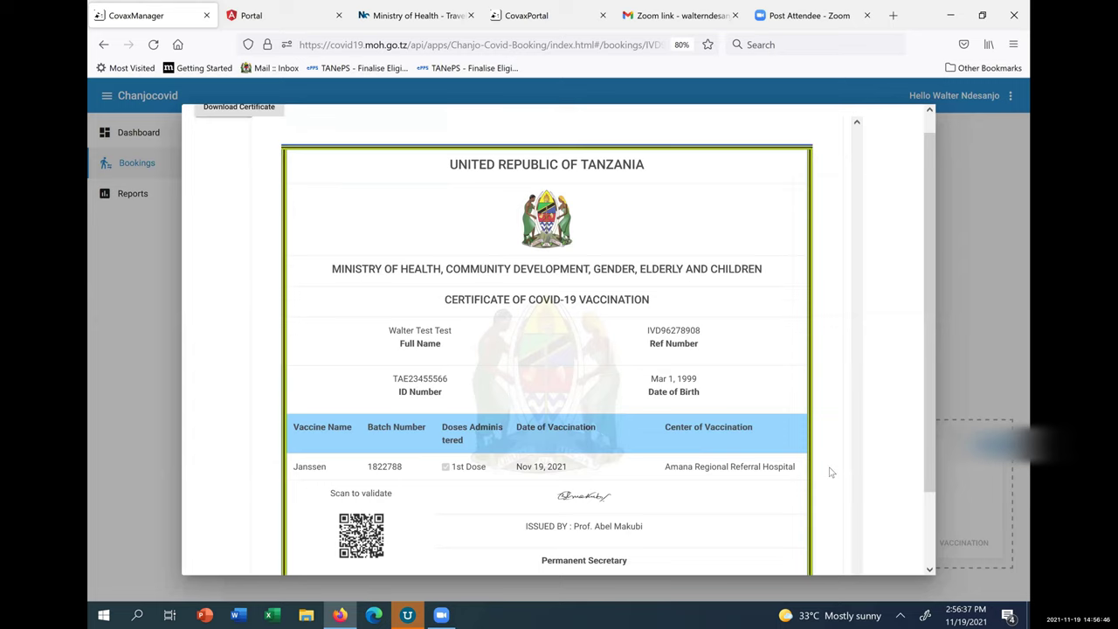
pyautogui.scroll(1, 810, 415)
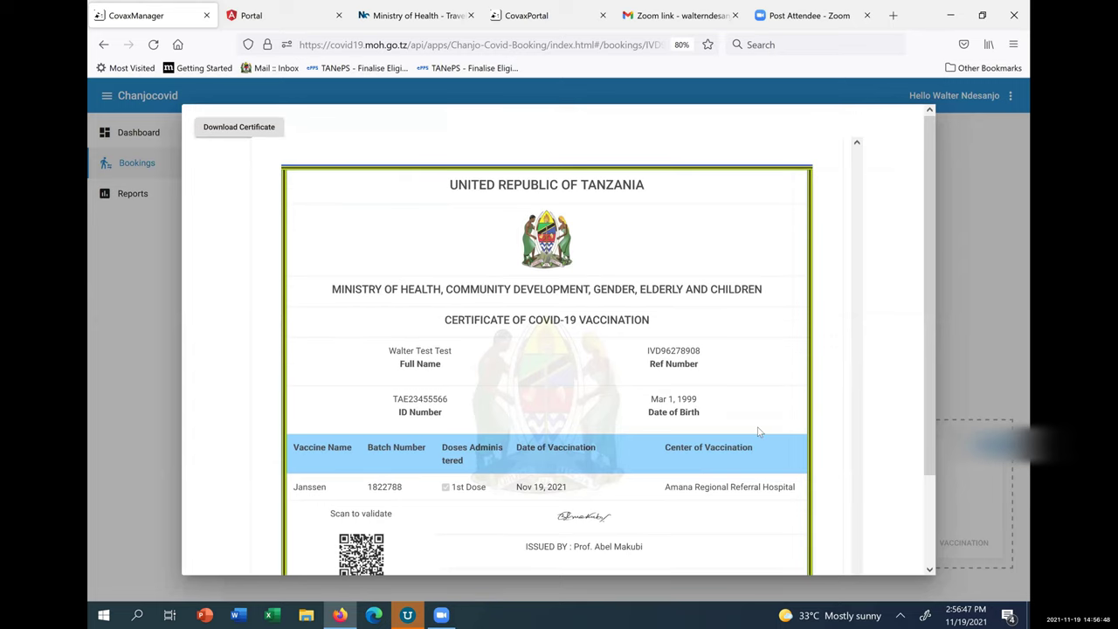
pyautogui.scroll(-1, 759, 431)
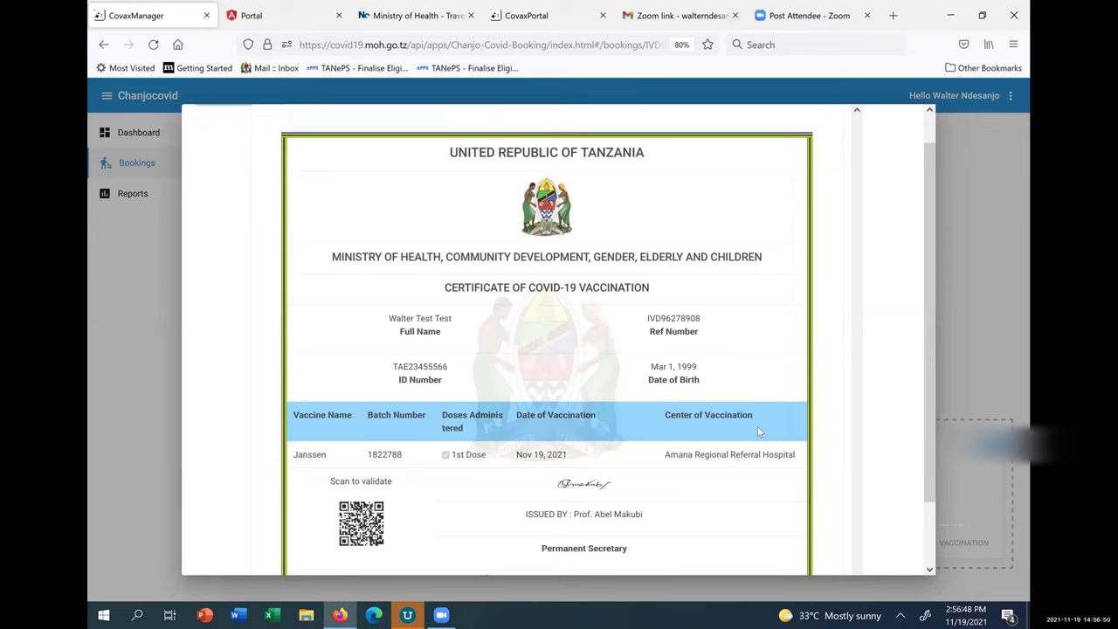
pyautogui.scroll(-2, 758, 431)
pyautogui.scroll(3, 759, 432)
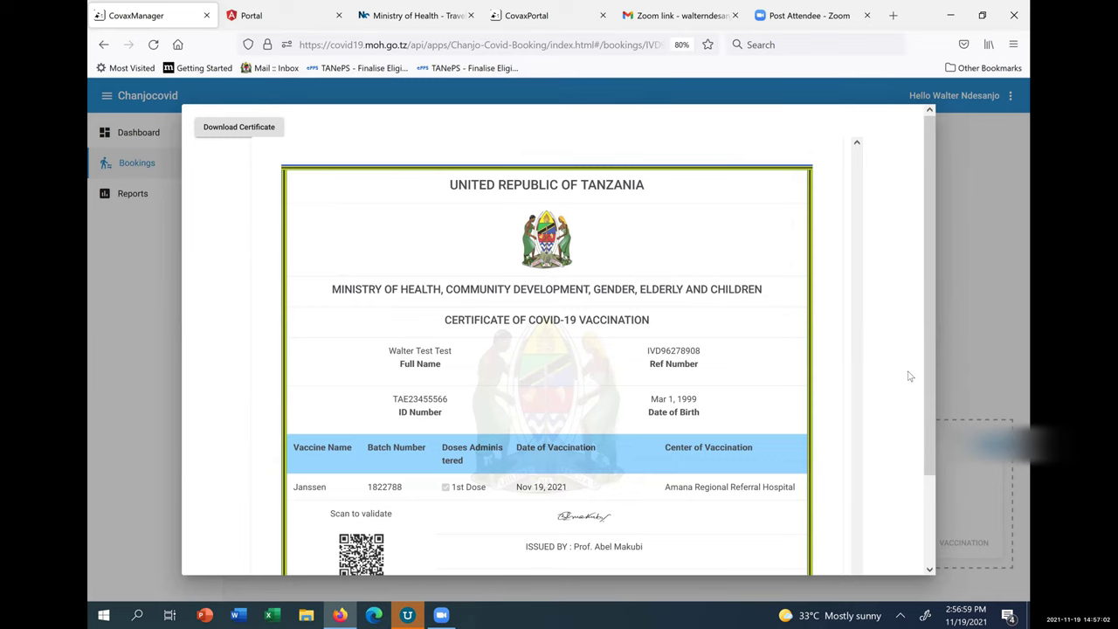
pyautogui.scroll(-2, 909, 376)
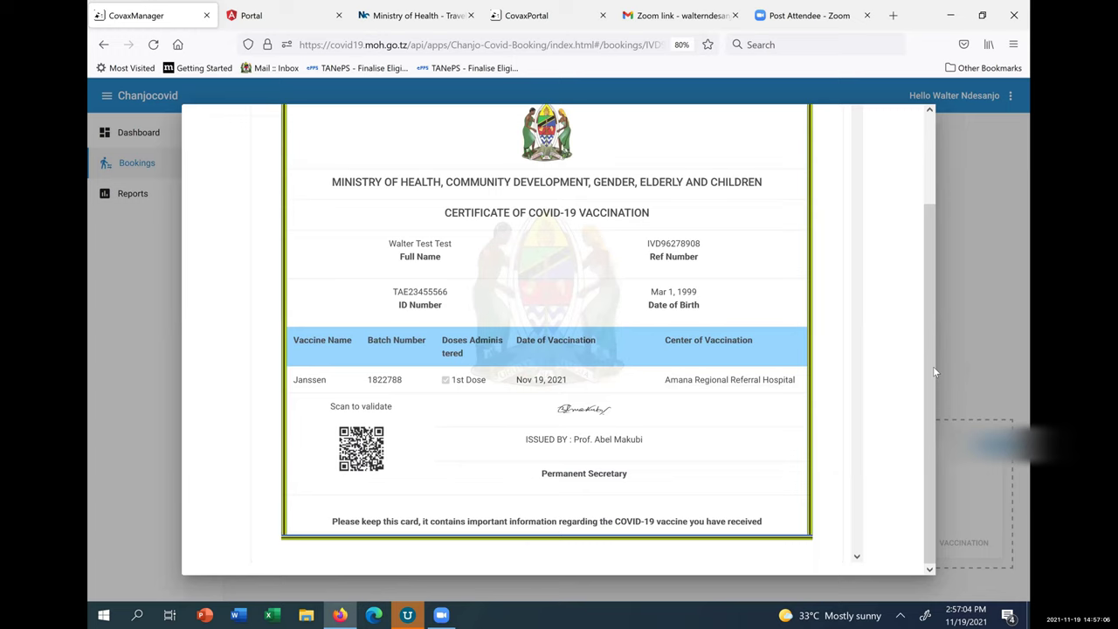
pyautogui.scroll(1, 931, 366)
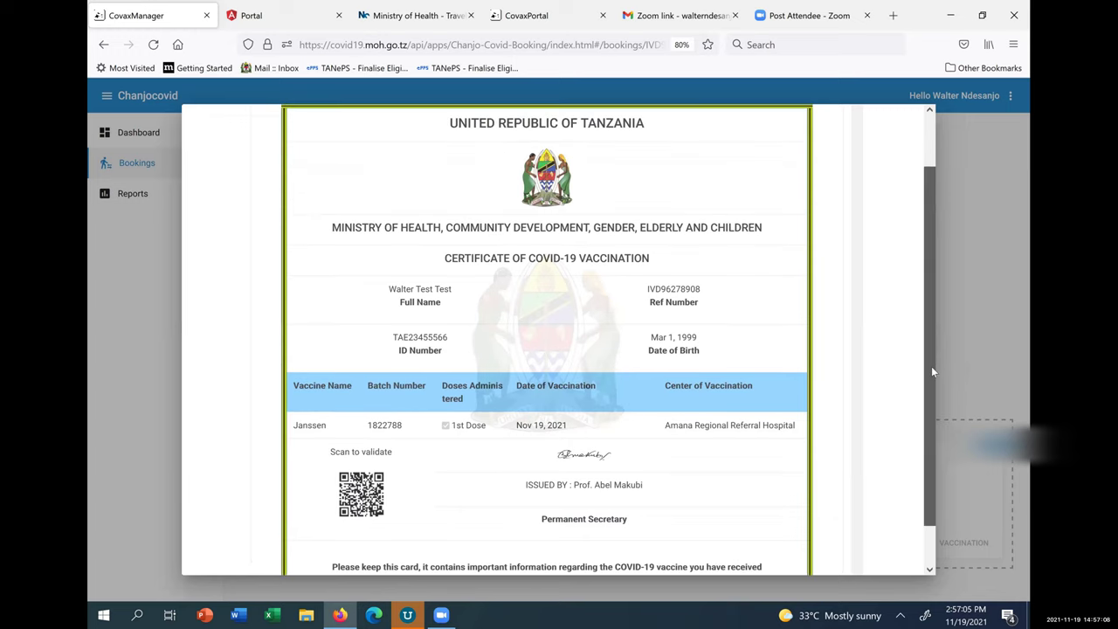
pyautogui.scroll(1, 931, 366)
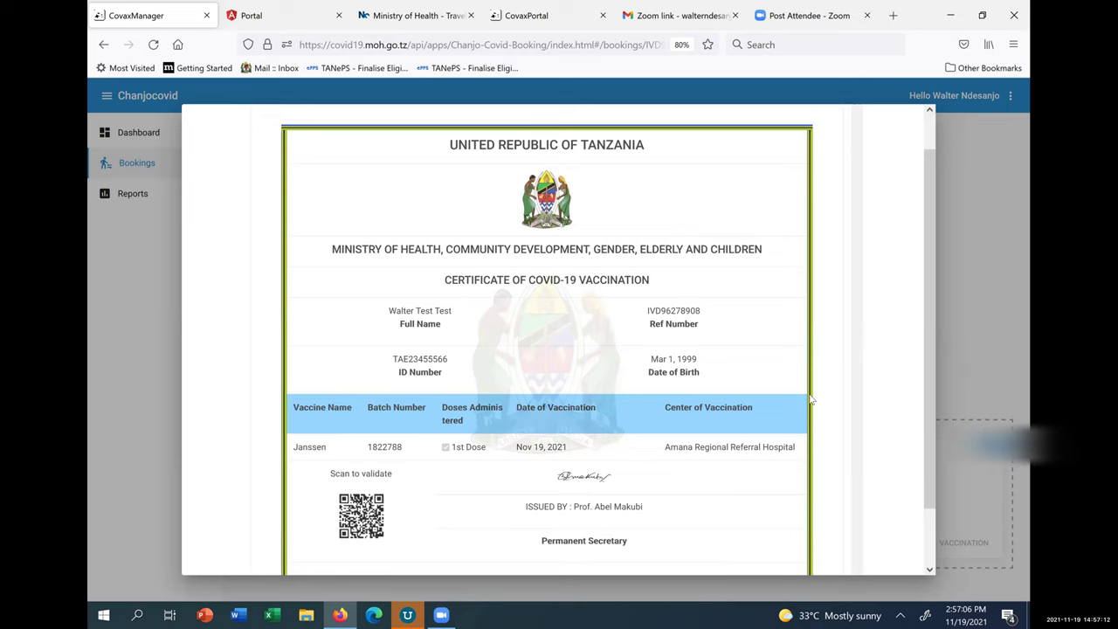
pyautogui.scroll(1, 917, 354)
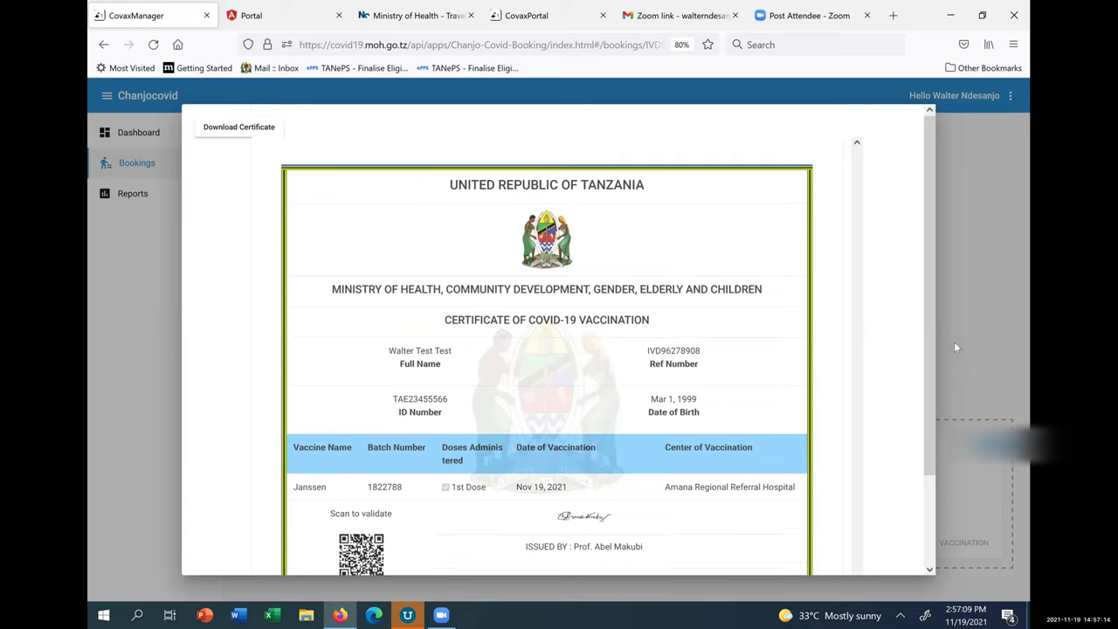
# Close the certificate dialog to return to the client's profile
pyautogui.hotkey('ctrl', 'a')
pyautogui.click(977, 343)
pyautogui.click(888, 339)
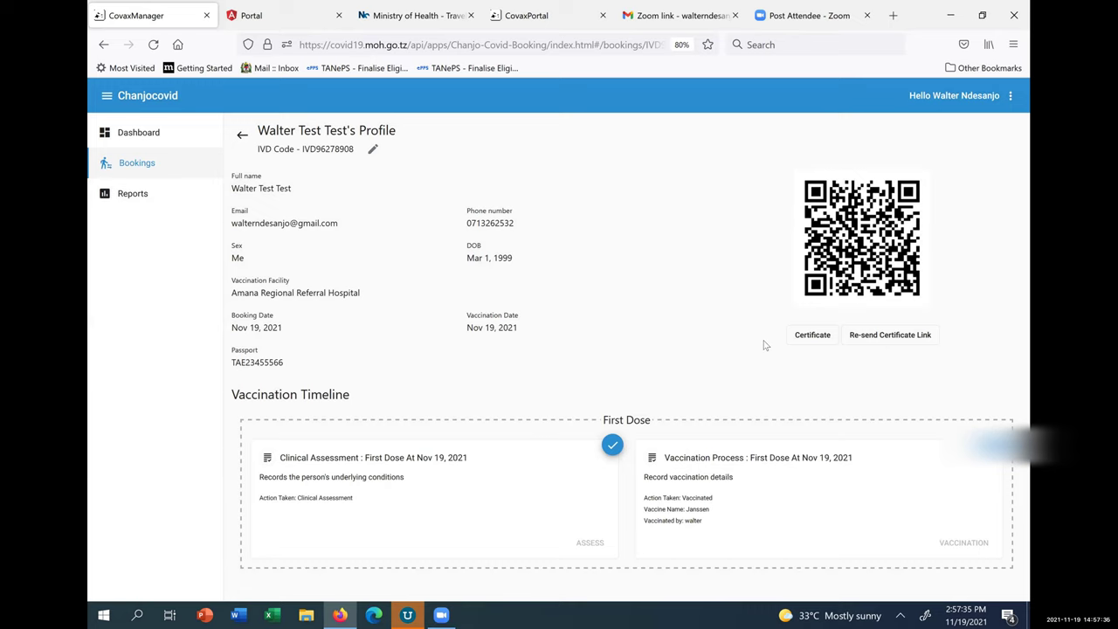
# Re-send the certificate link message to the client, then go back to Vaccination Bookings
pyautogui.click(859, 343)
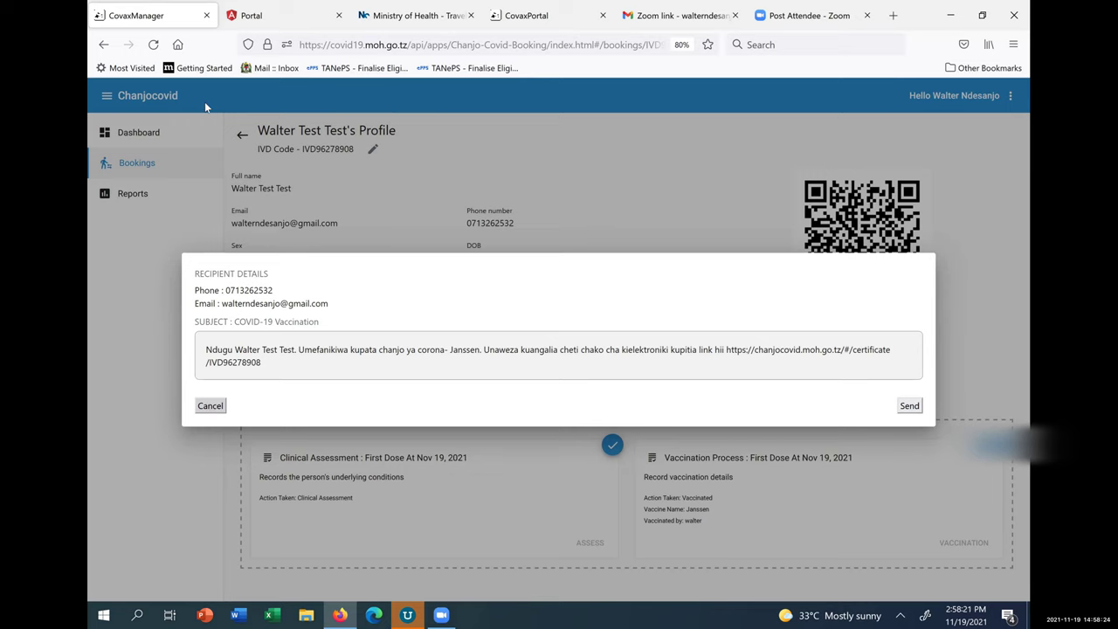
pyautogui.click(212, 132)
pyautogui.click(242, 135)
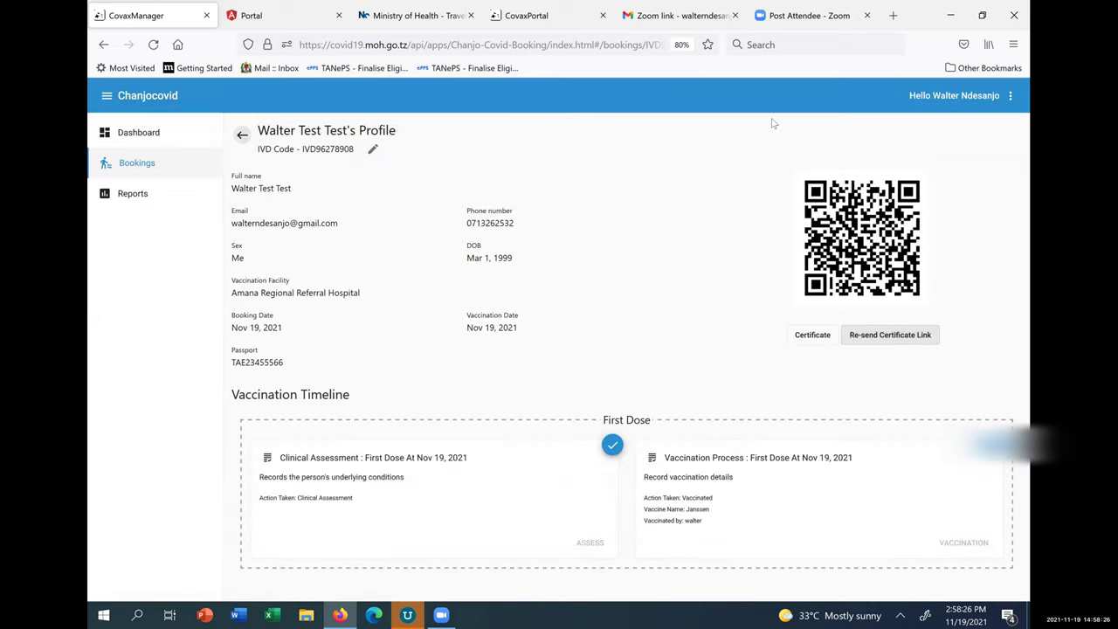
# Go back three browser pages to the DHIS2 apps menu and launch Tracker Capture
pyautogui.click(104, 45)
pyautogui.click(104, 45)
pyautogui.click(104, 45)
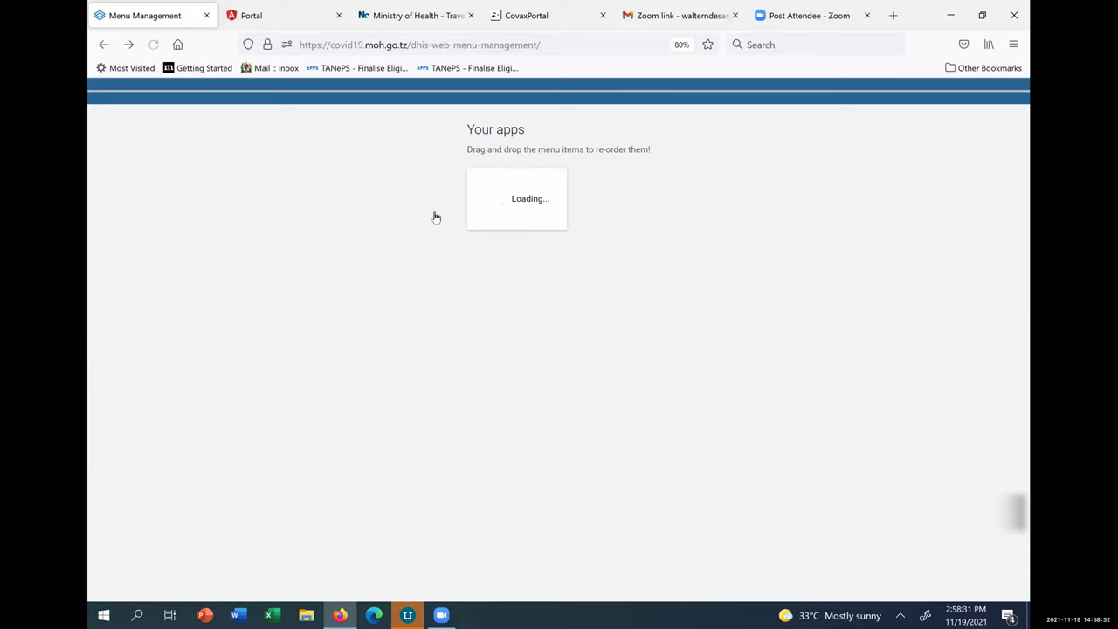
pyautogui.click(413, 191)
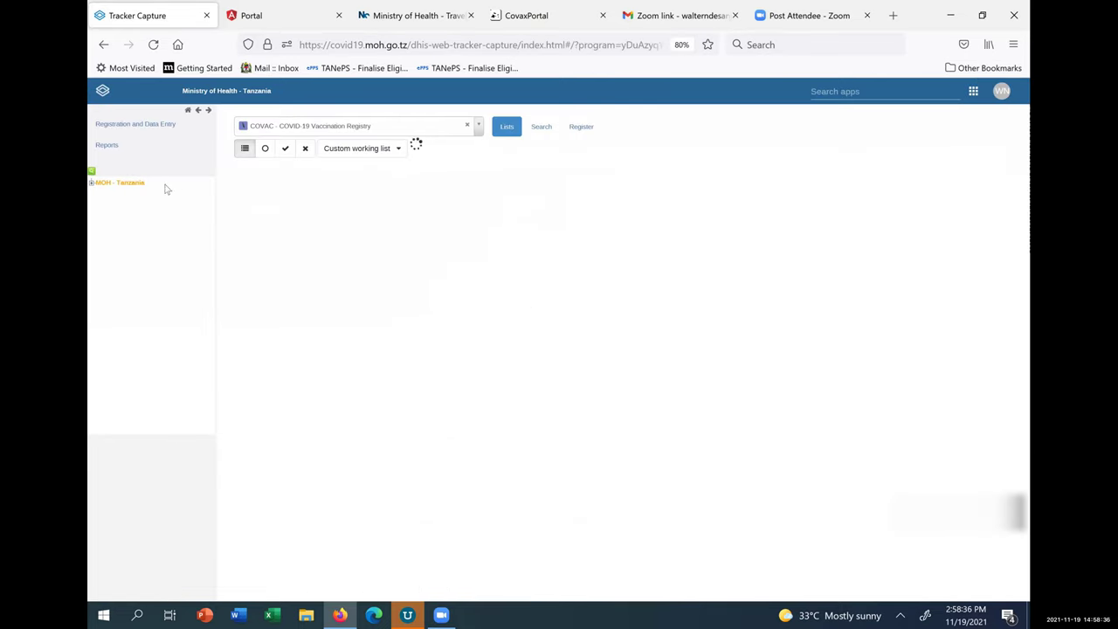
# Select an organisation unit matching 'an', then load the covid19.moh.go.tz site in Chrome
pyautogui.click(95, 181)
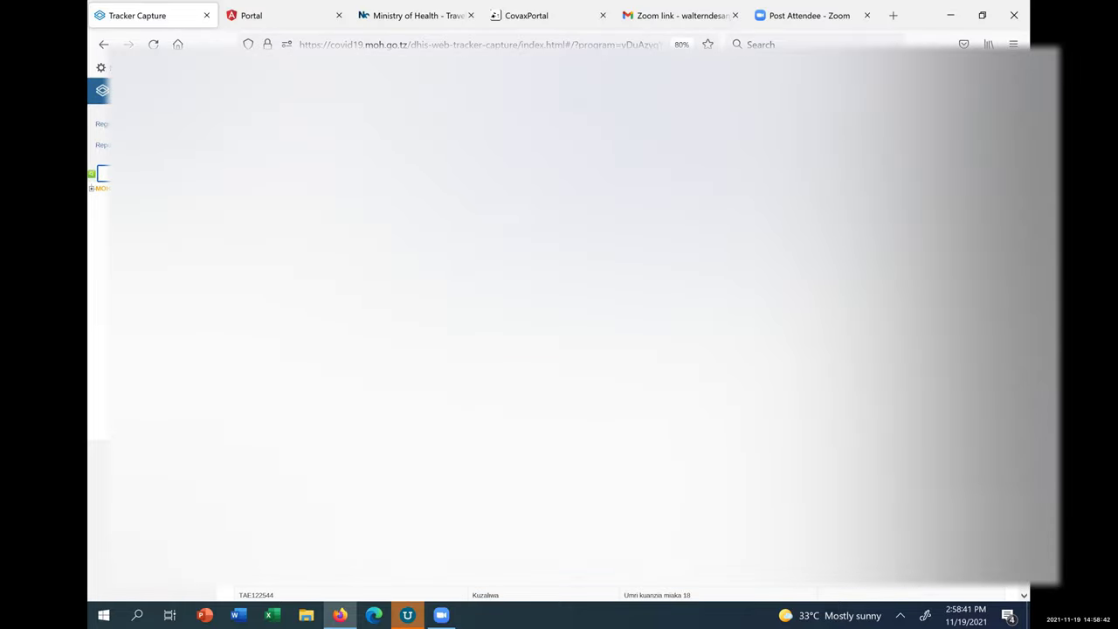
pyautogui.write('an')
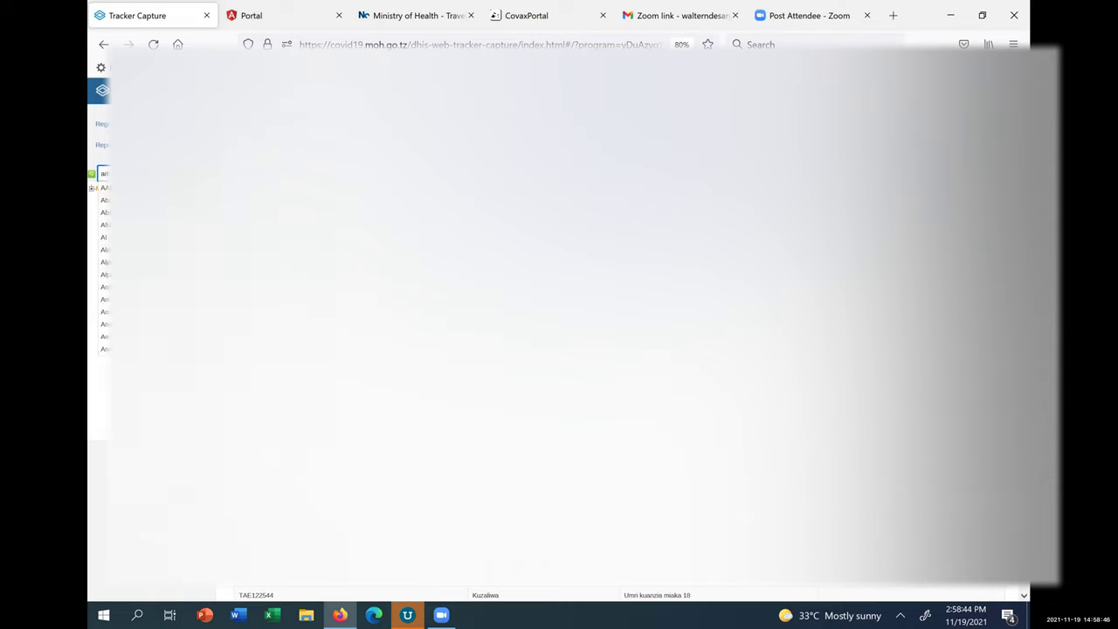
pyautogui.click(105, 225)
pyautogui.click(105, 212)
pyautogui.click(105, 193)
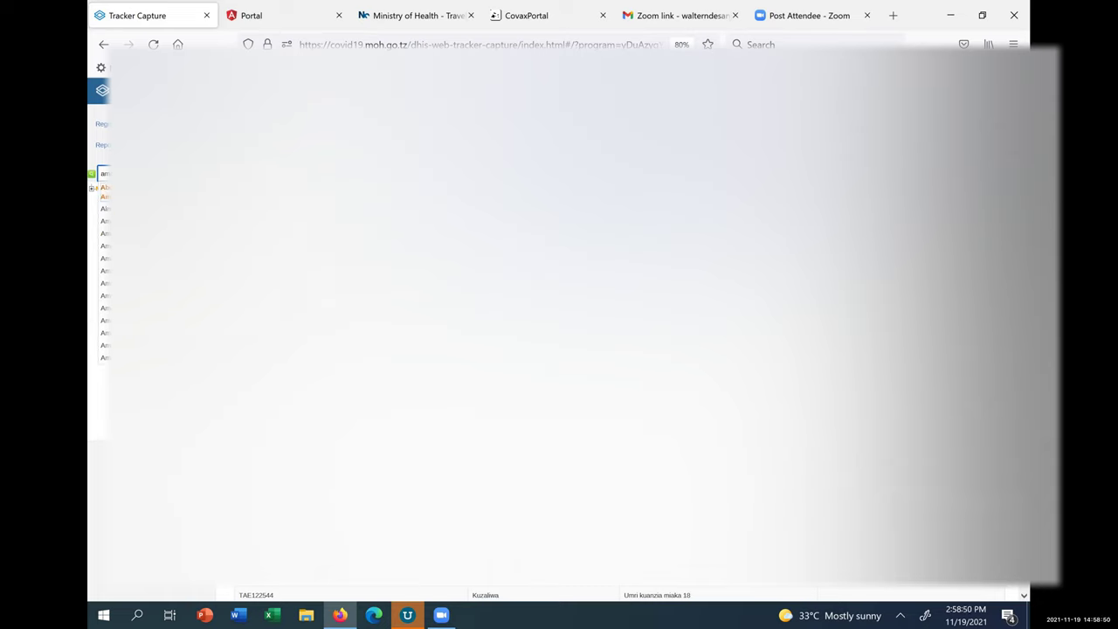
pyautogui.press('Up')
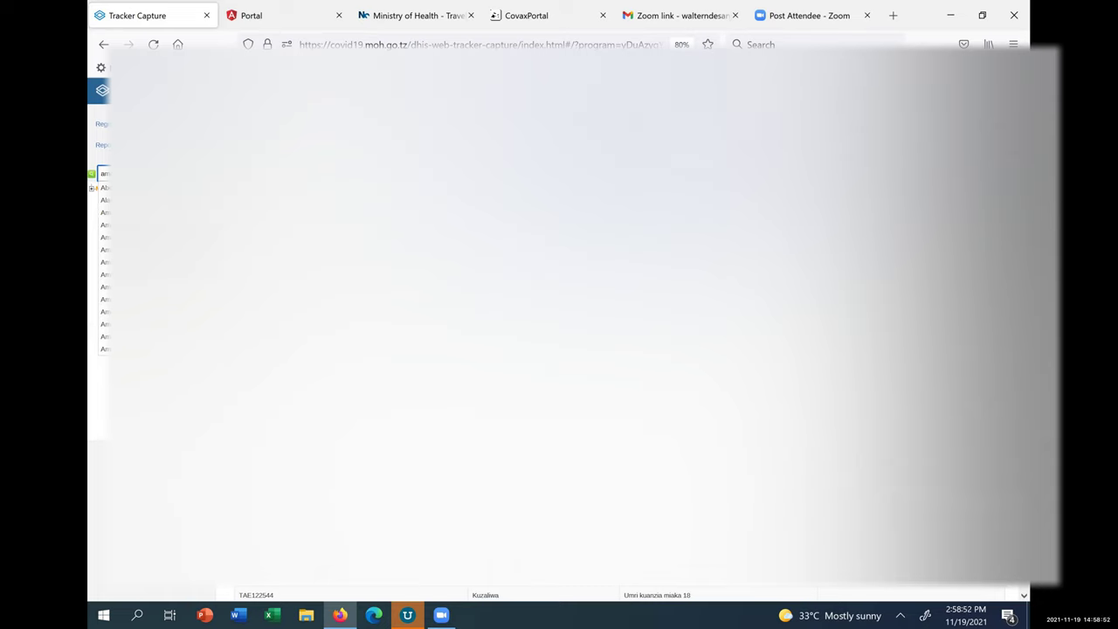
pyautogui.click(105, 224)
pyautogui.press('Return')
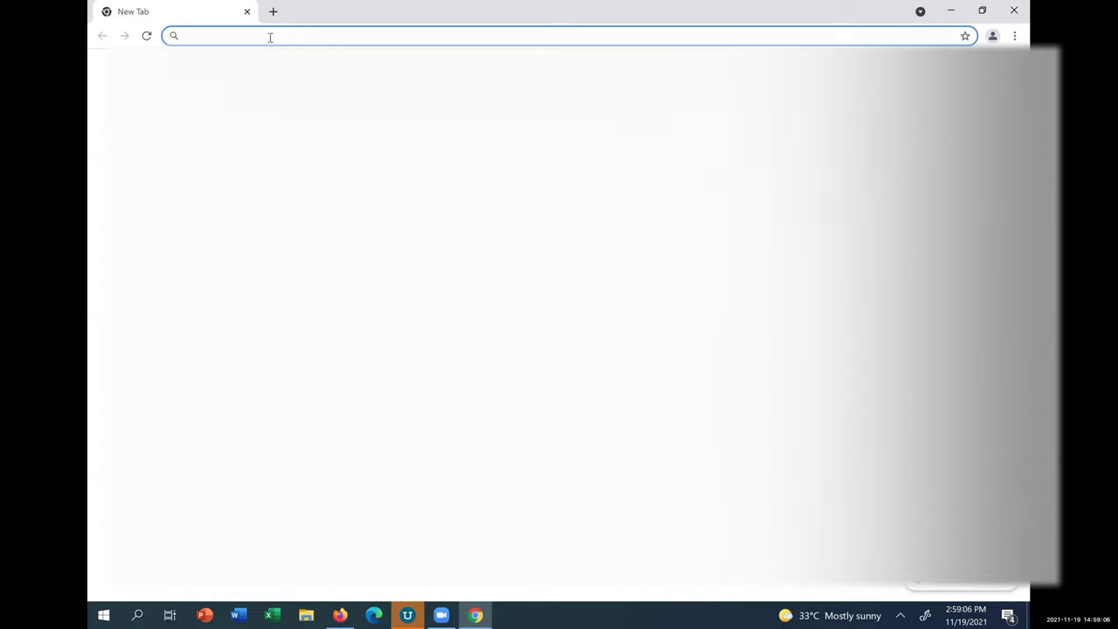
pyautogui.write('covid19.moh.go.tz')
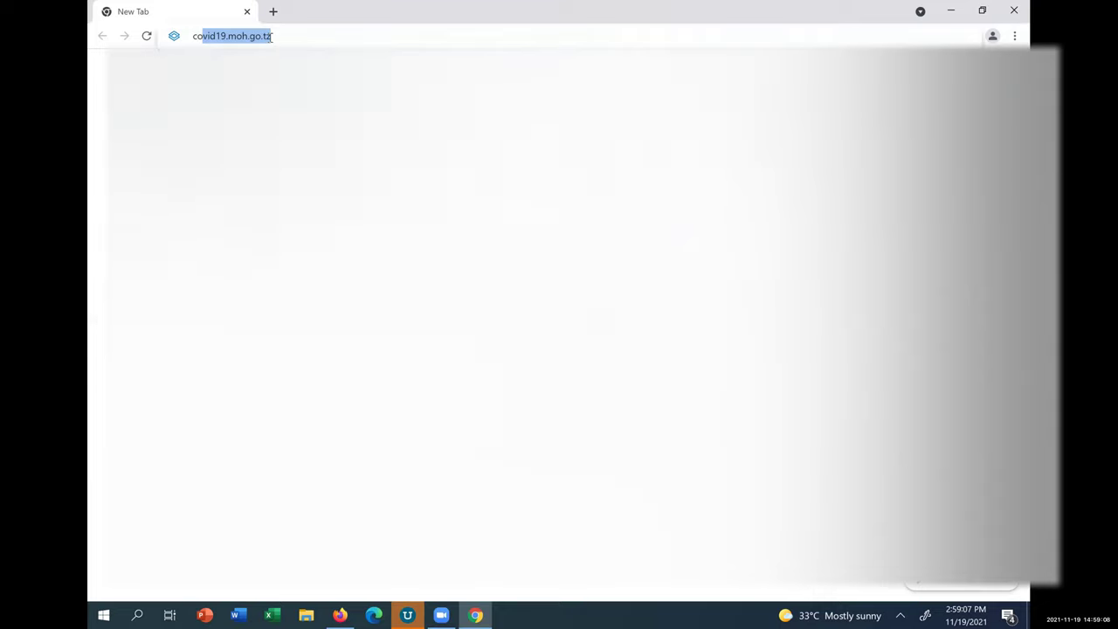
pyautogui.press('Return')
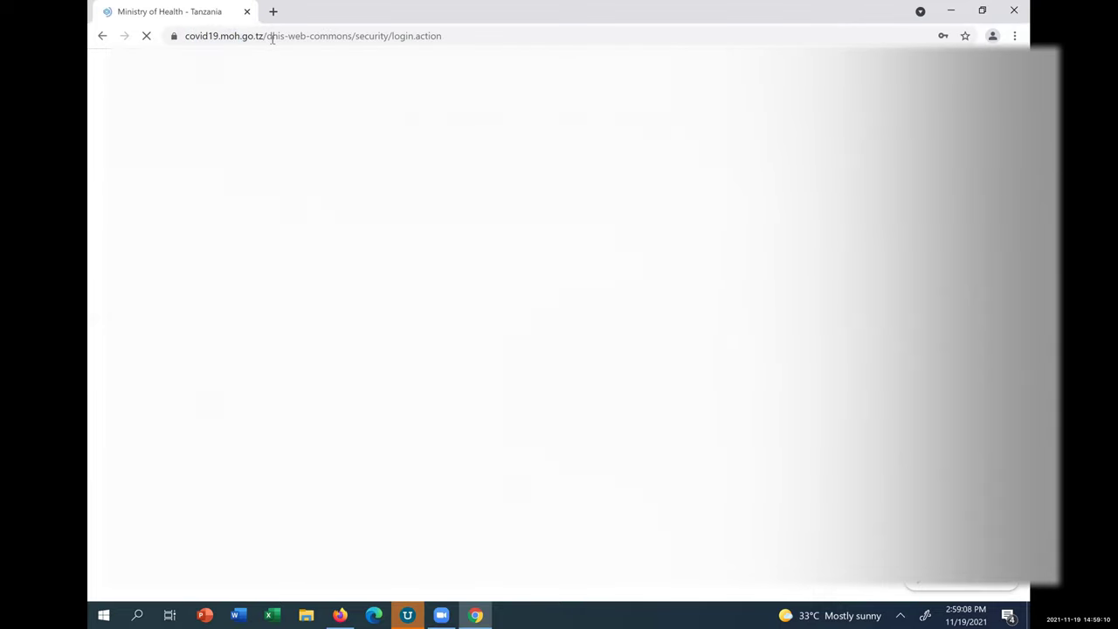
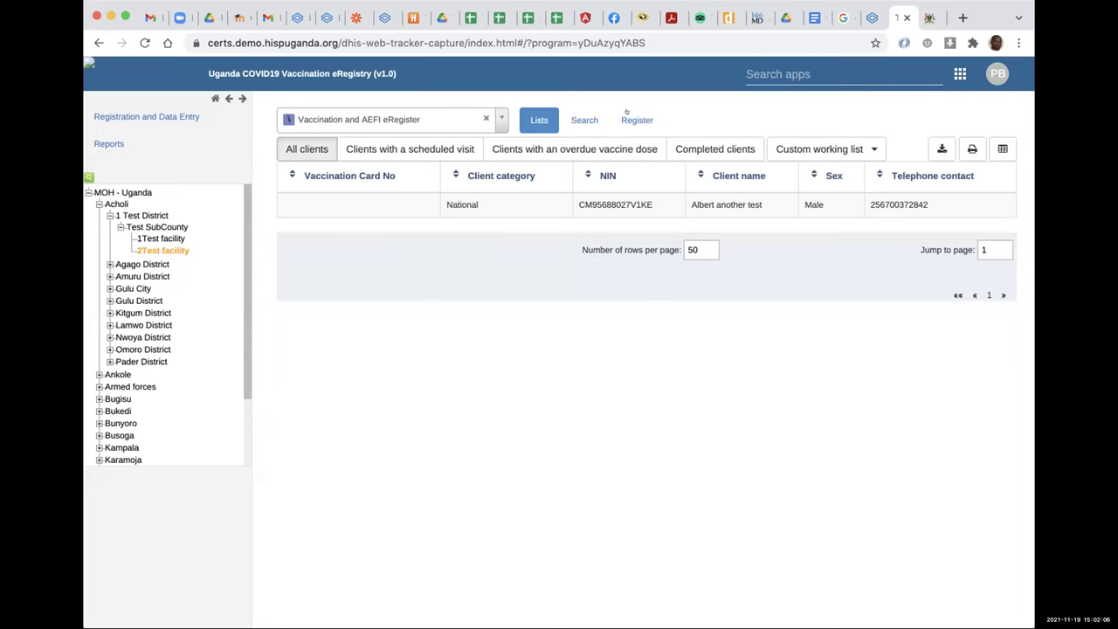
# Open an empty Vaccination and AEFI eRegister enrollment form for 2Test facility, dated 19-11-2021
pyautogui.click(635, 120)
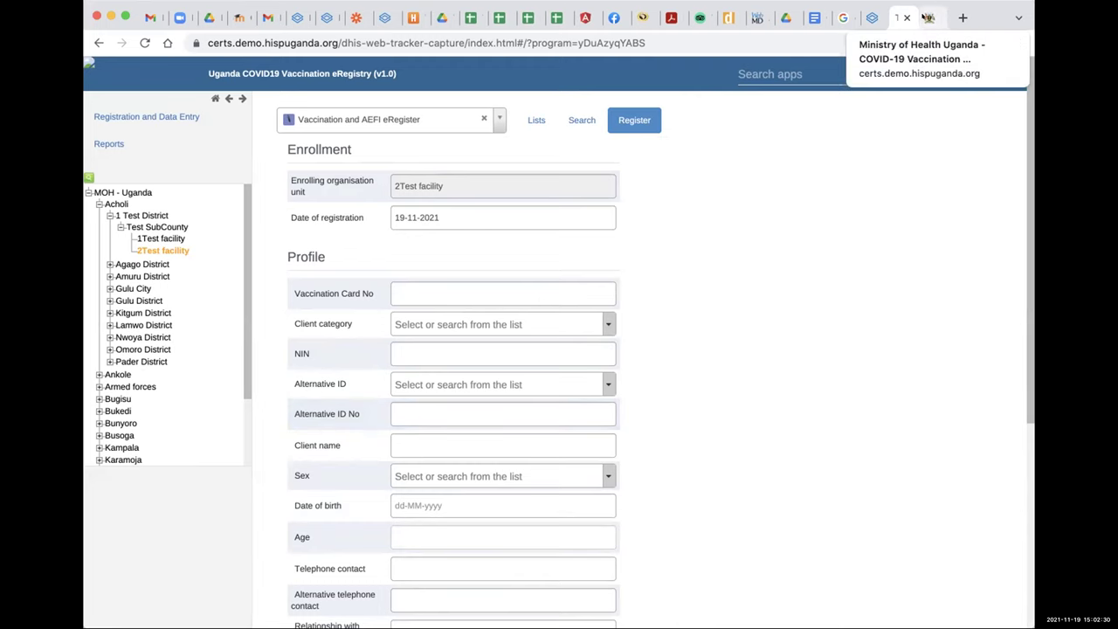
# Reload the certificate portal tab to show its empty Get Your Certificate form
pyautogui.click(930, 17)
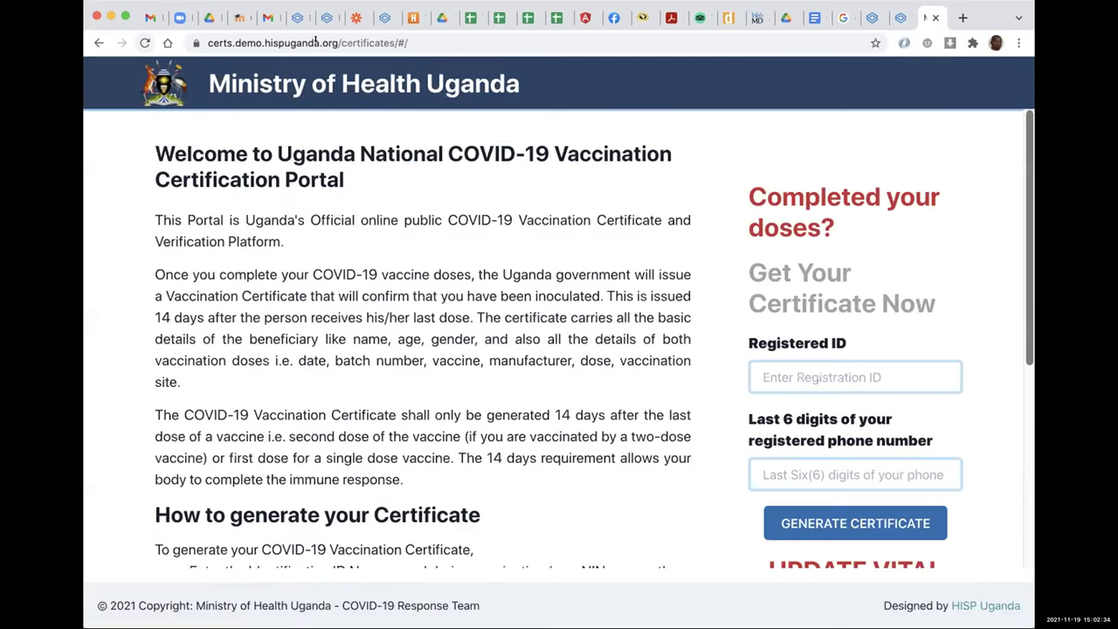
pyautogui.press('super+r')
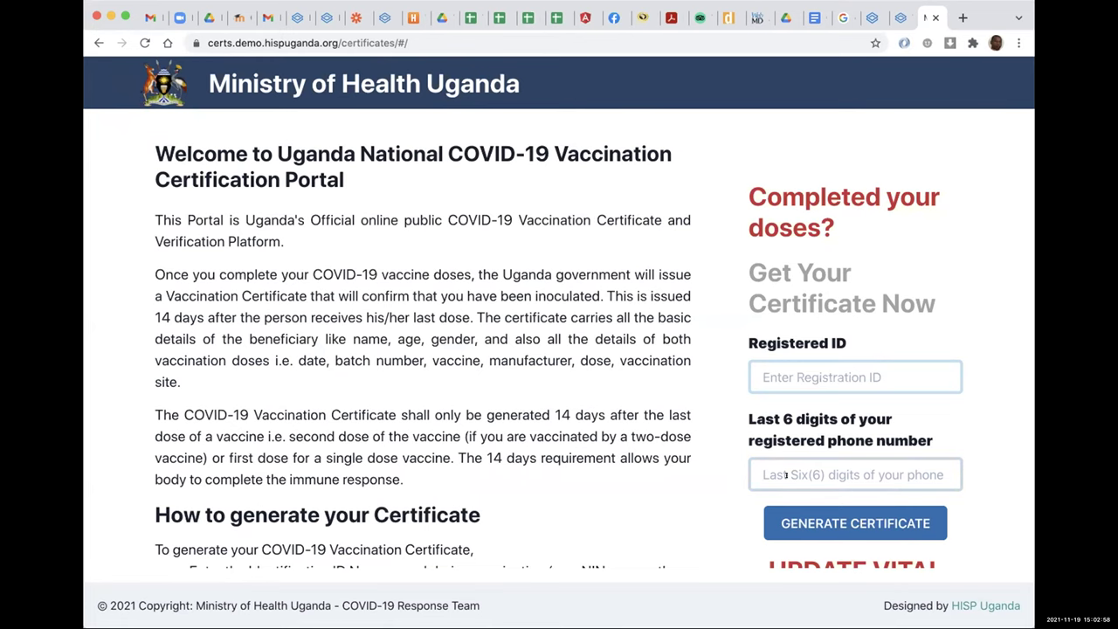
pyautogui.scroll(-1, 839, 515)
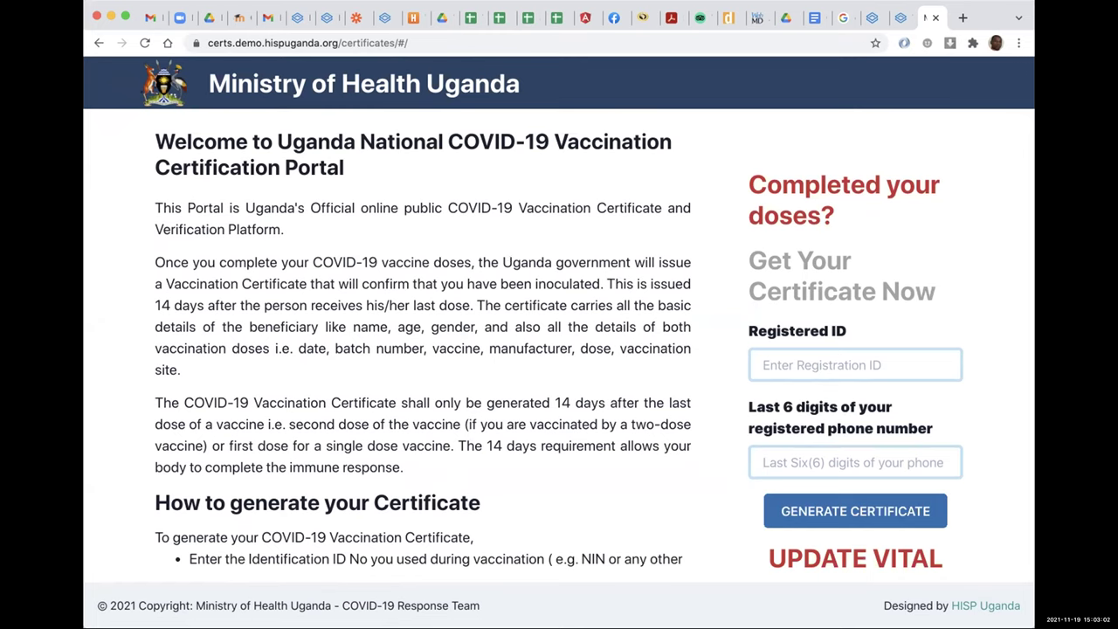
# Request a certificate using the client's registered ID and last six phone digits, getting a one-dose notice
pyautogui.click(765, 362)
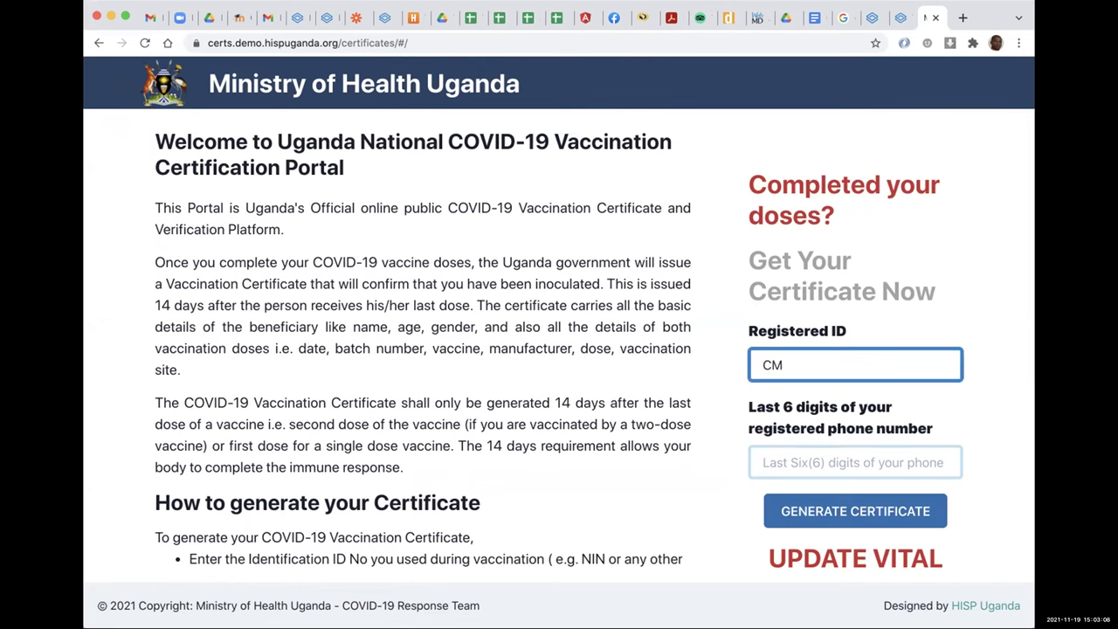
pyautogui.click(772, 454)
pyautogui.write('1123123')
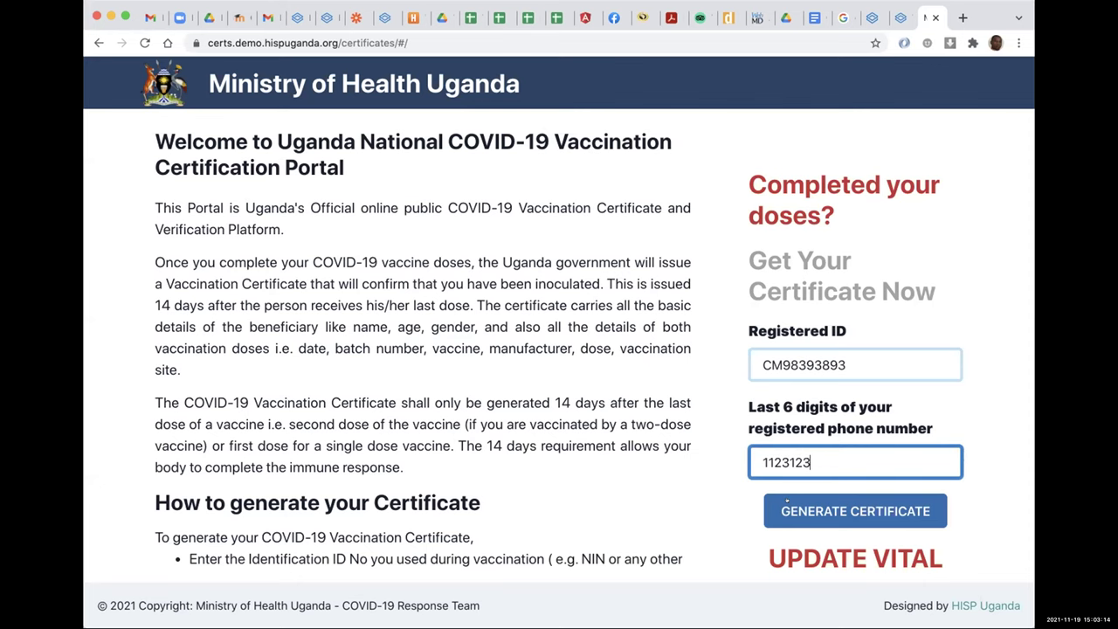
pyautogui.click(789, 507)
pyautogui.scroll(-2, 833, 440)
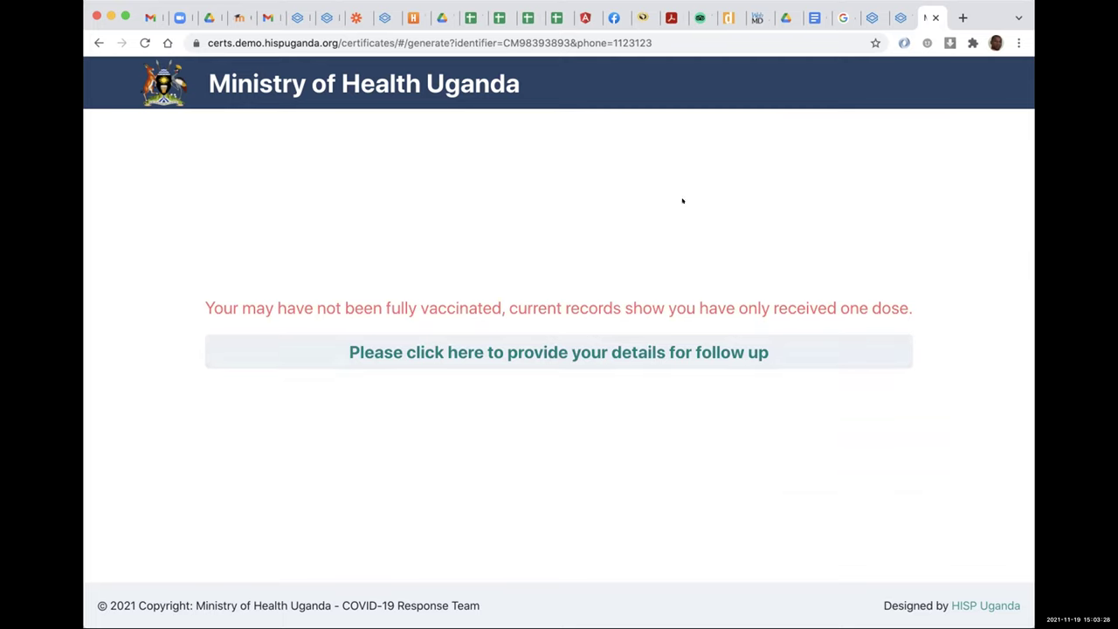
# Open the one-dose follow-up details form, then return to the portal home page
pyautogui.click(509, 352)
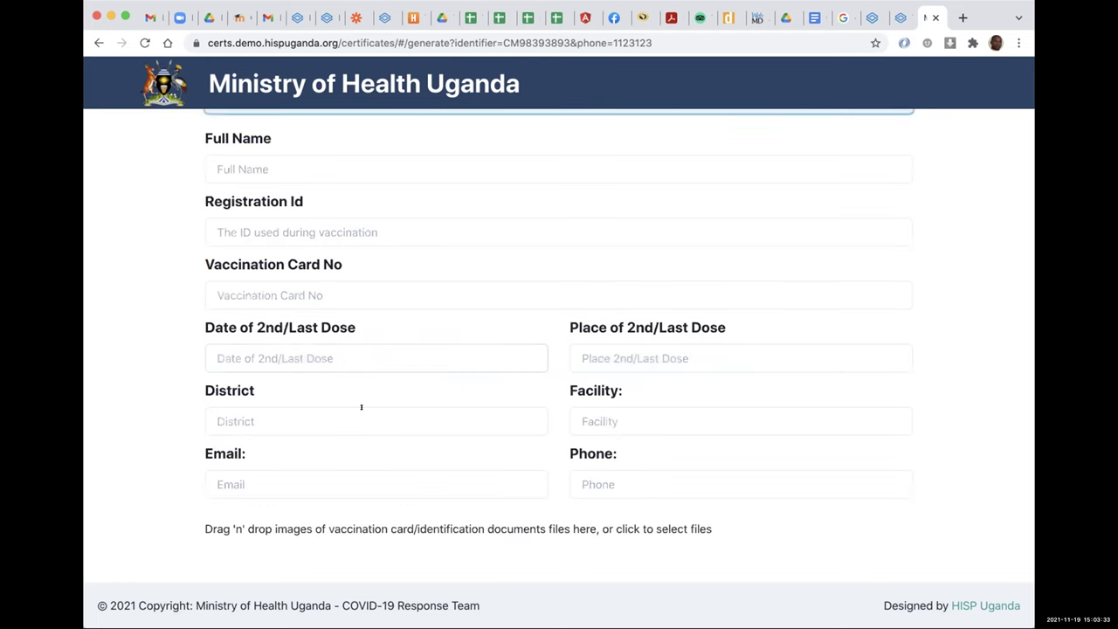
pyautogui.click(326, 295)
pyautogui.click(363, 83)
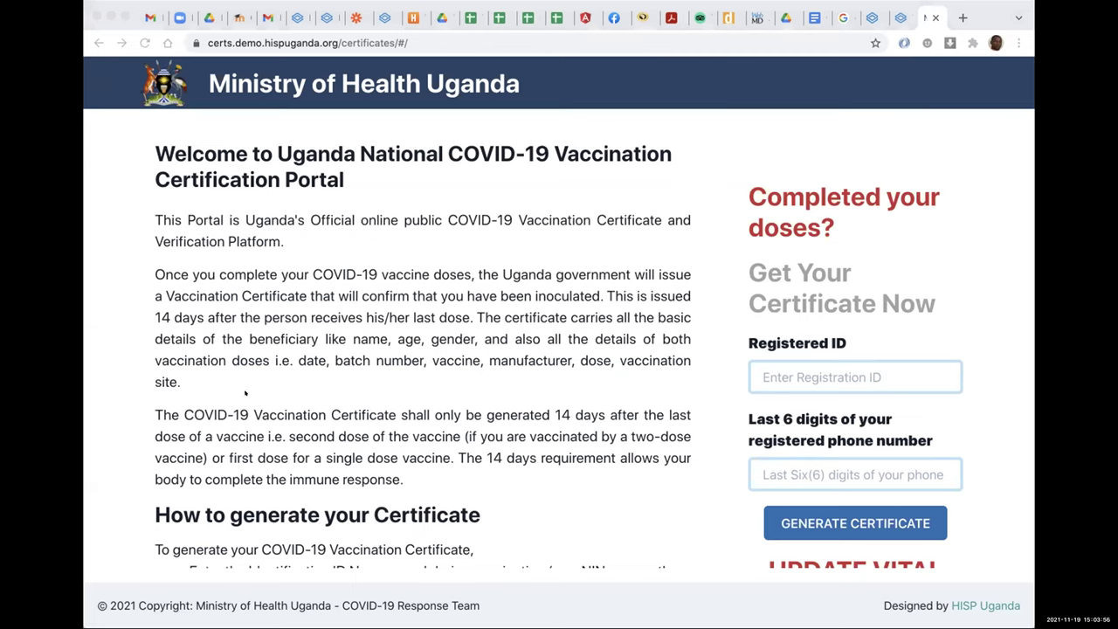
# Paste the fully vaccinated client's registered ID and enter the last six phone digits
pyautogui.click(246, 393)
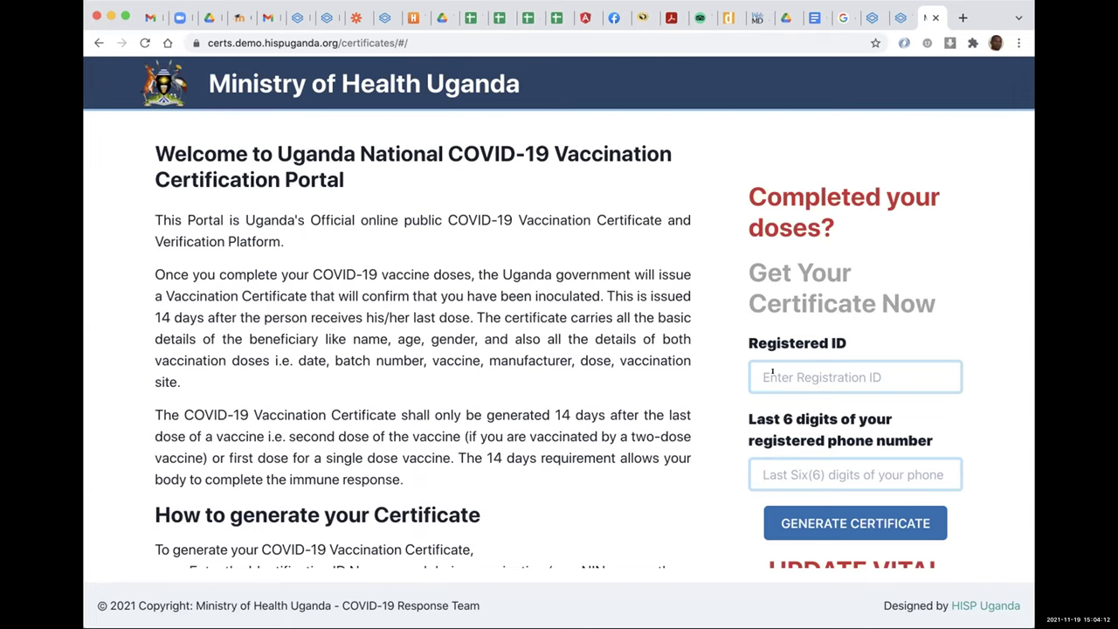
pyautogui.click(773, 373)
pyautogui.press('super+v')
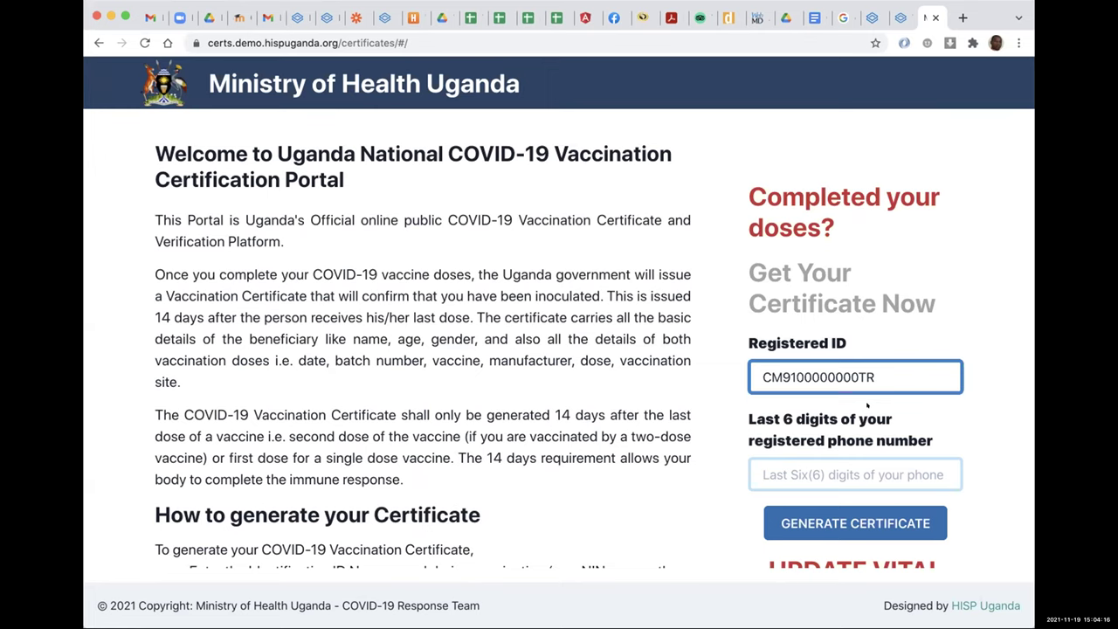
pyautogui.click(786, 474)
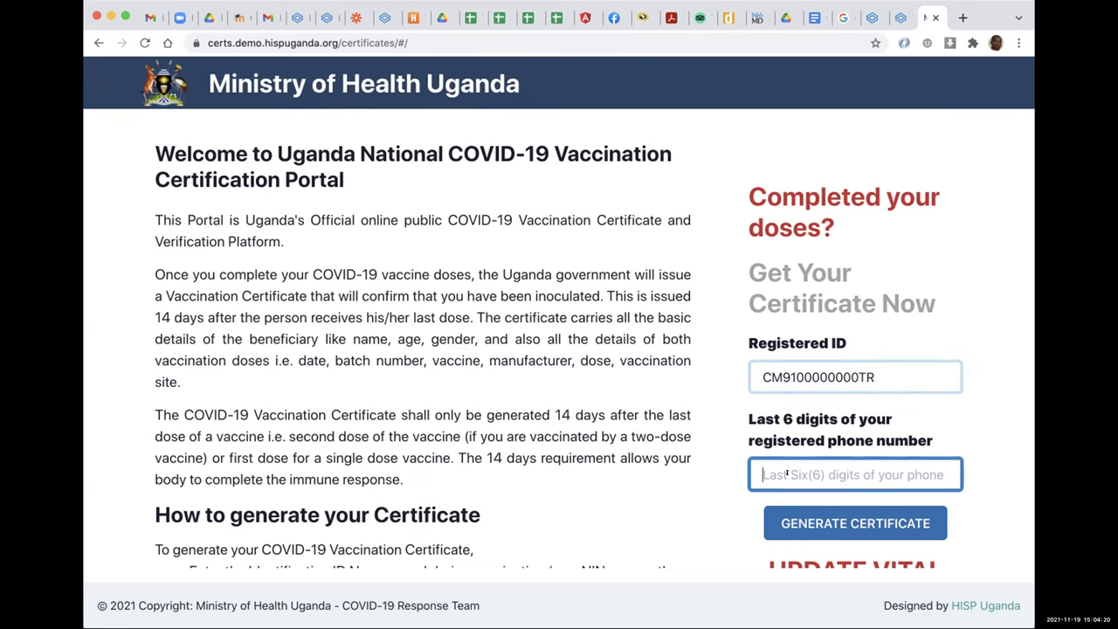
pyautogui.write('123123')
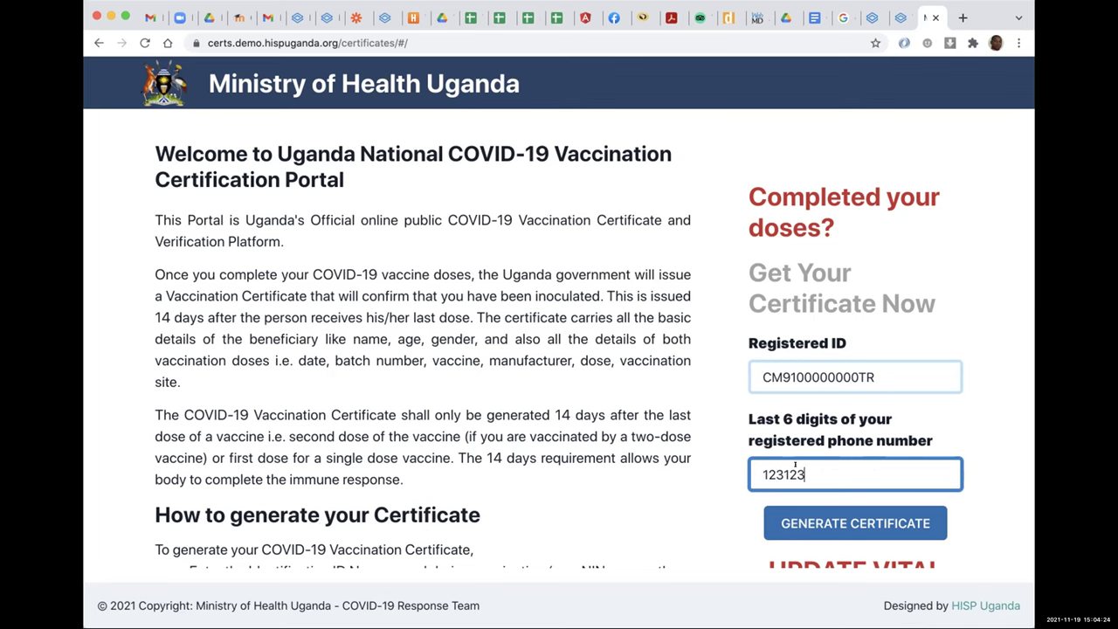
pyautogui.scroll(-1, 795, 464)
pyautogui.scroll(-2, 796, 463)
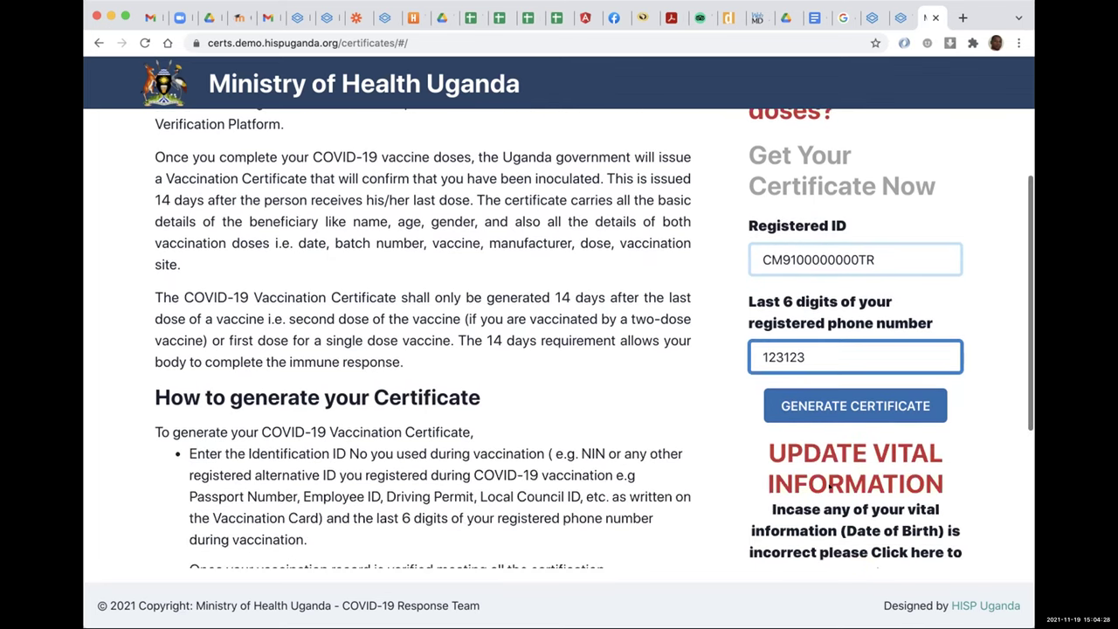
pyautogui.scroll(-3, 830, 486)
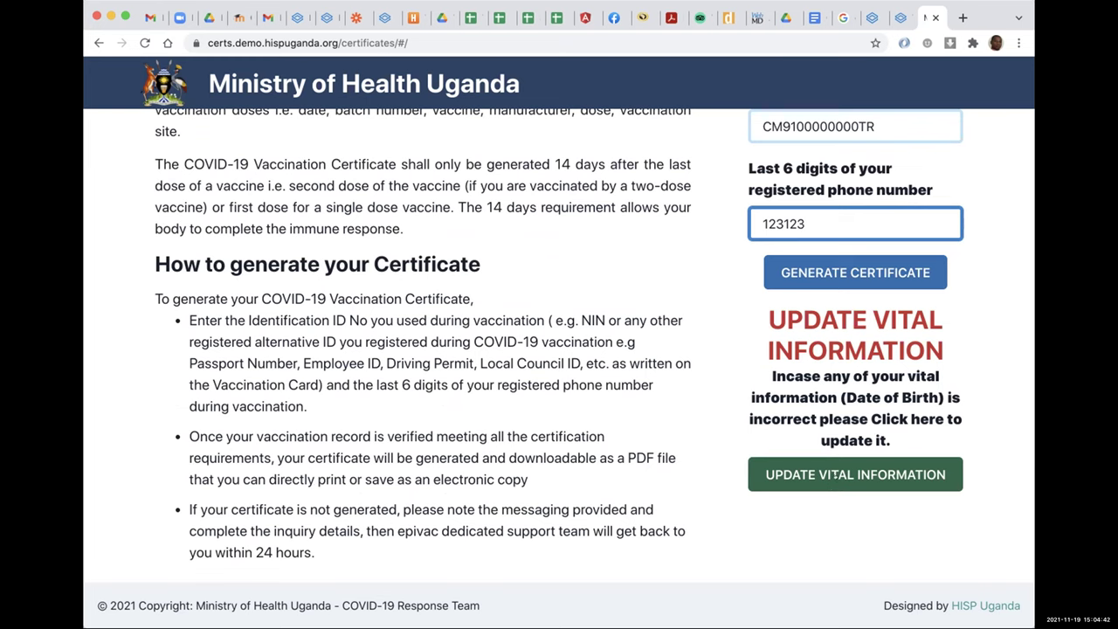
# Try the vital information update, then generate the client's vaccination certificate PDF
pyautogui.click(836, 474)
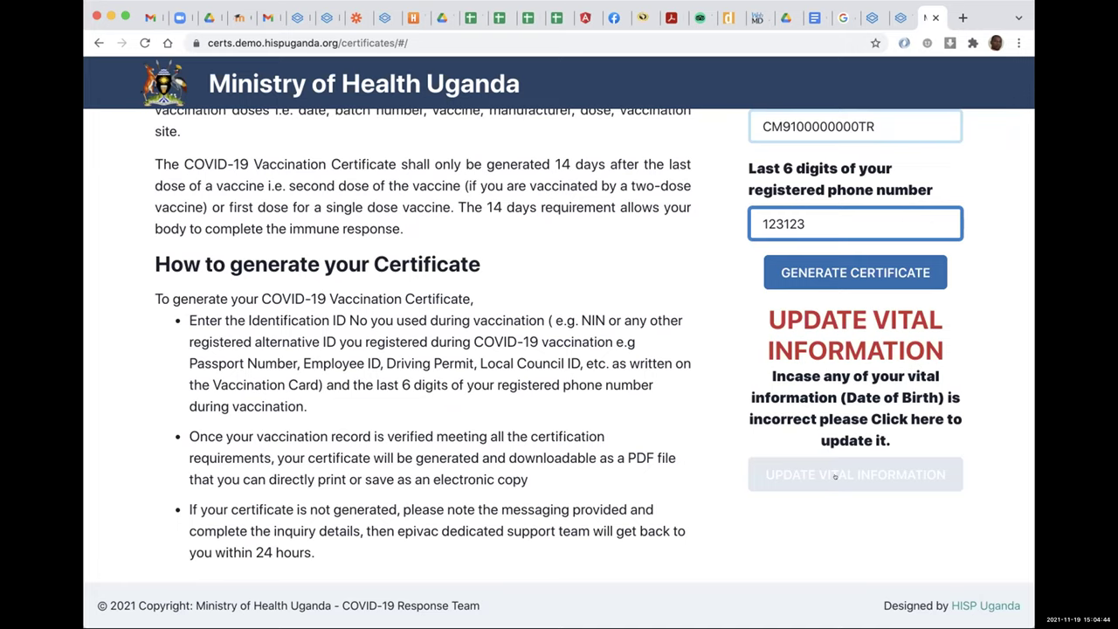
pyautogui.click(844, 263)
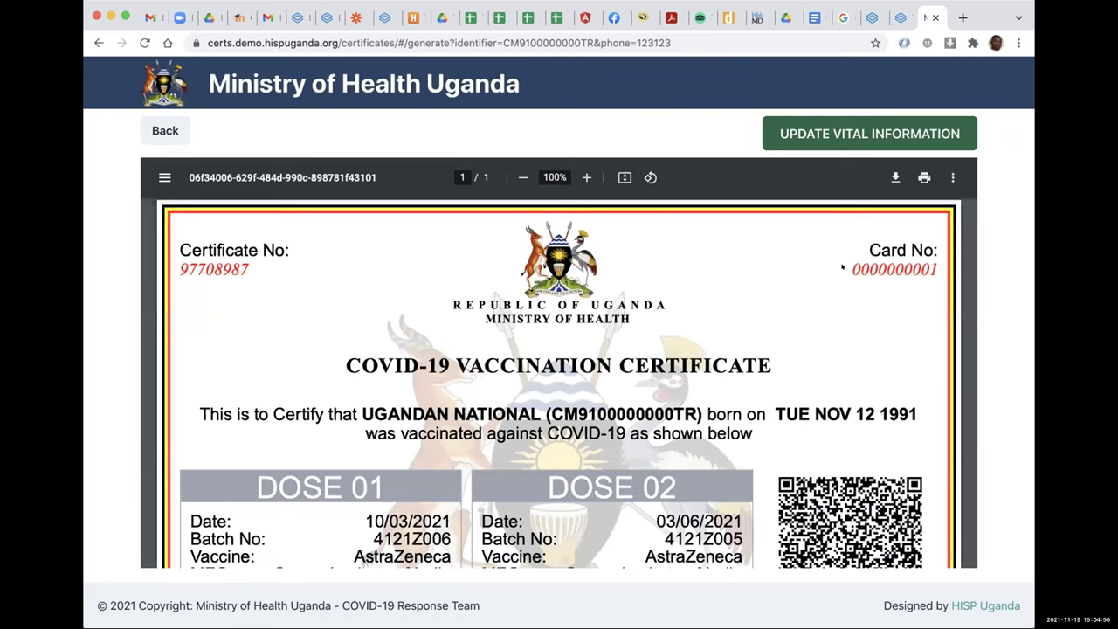
pyautogui.scroll(-1, 177, 234)
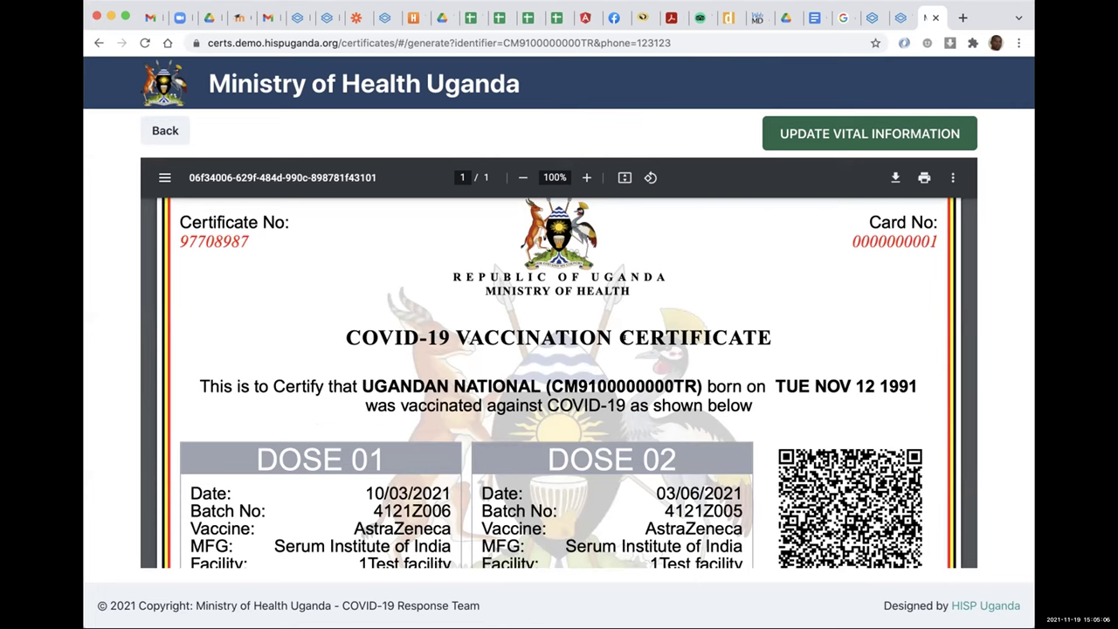
# Review the certificate by selecting its card number, UGANDAN NATIONAL entry and client ID
pyautogui.moveTo(853, 241); pyautogui.dragTo(923, 241)
pyautogui.moveTo(520, 373); pyautogui.dragTo(532, 374)
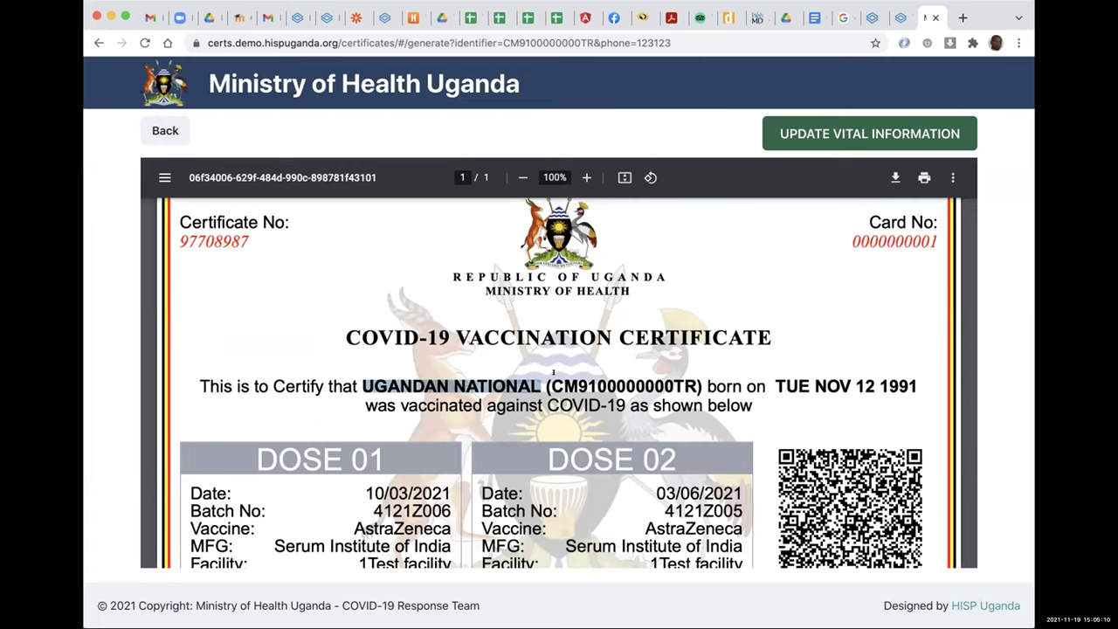
pyautogui.doubleClick(683, 373)
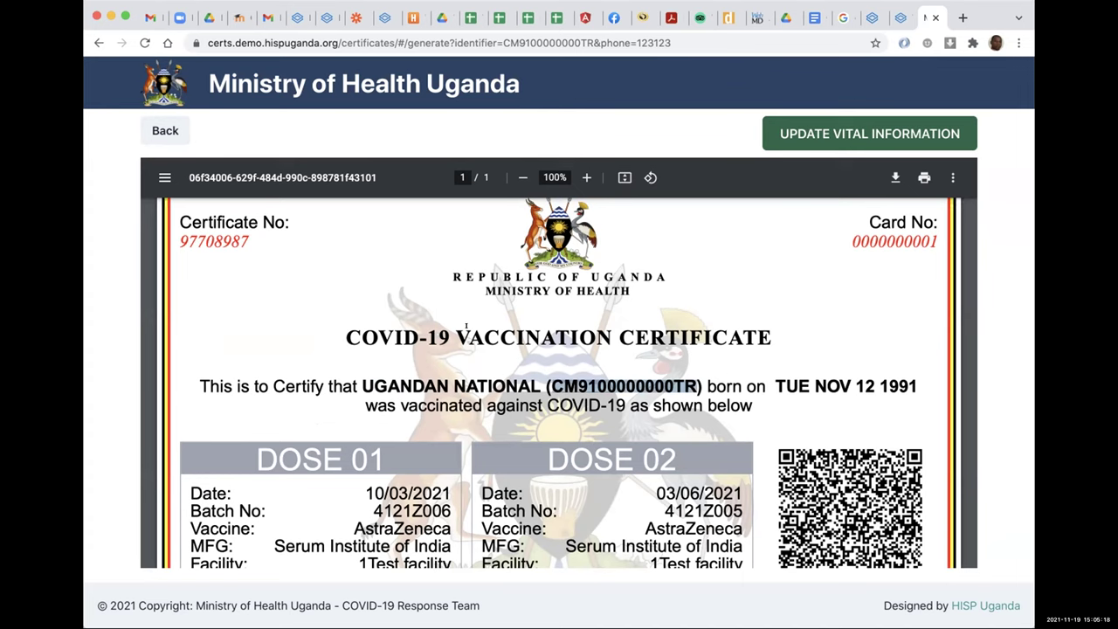
pyautogui.scroll(-4, 394, 407)
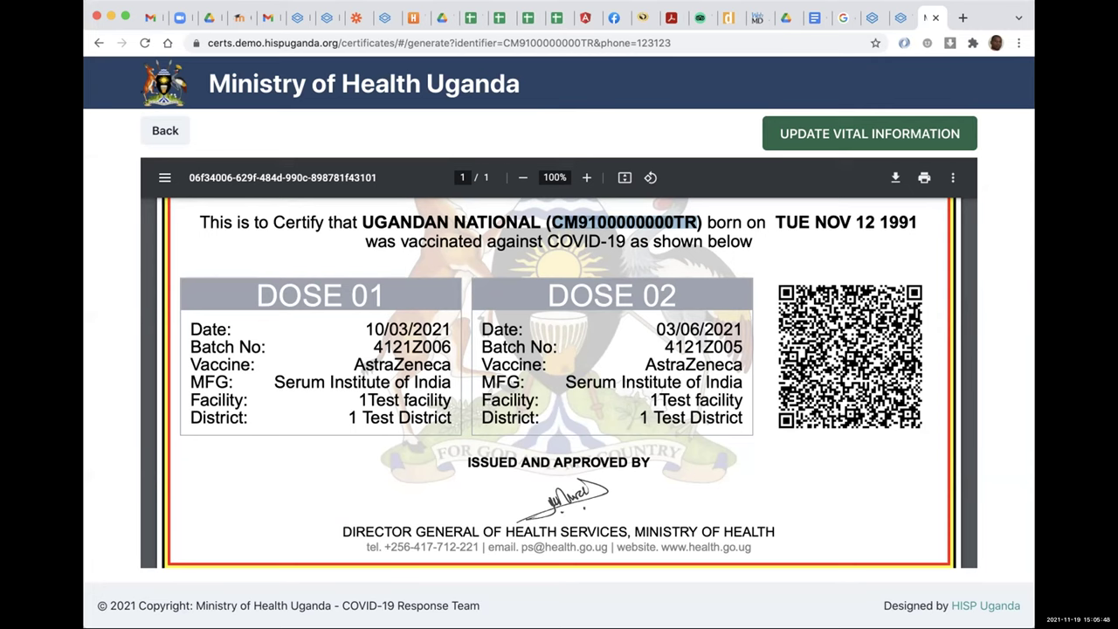
pyautogui.click(773, 210)
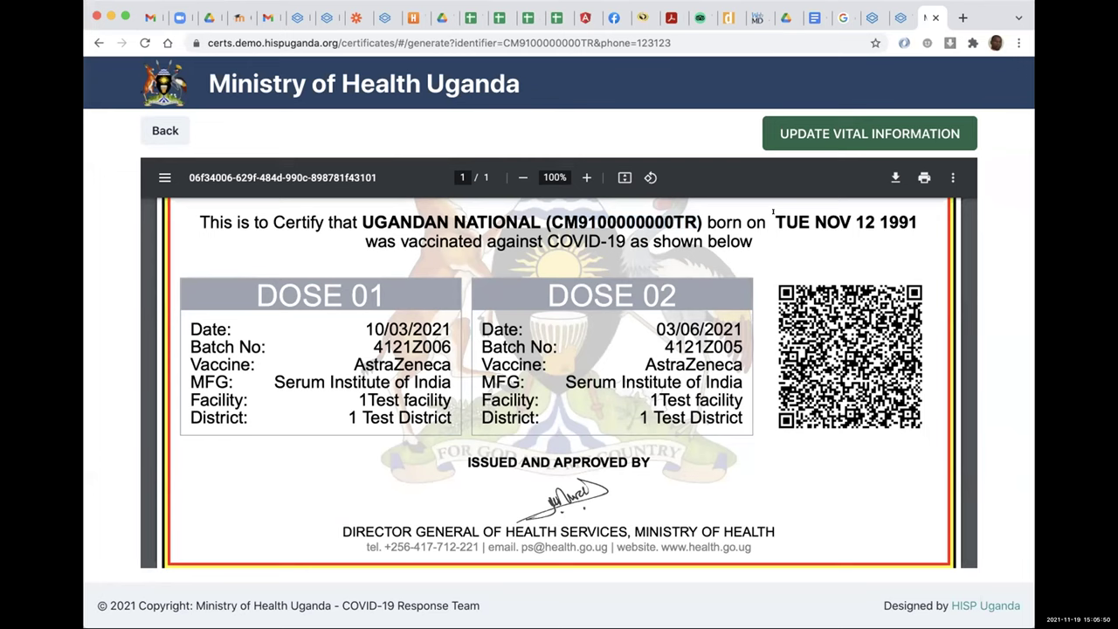
pyautogui.moveTo(774, 210); pyautogui.dragTo(911, 211)
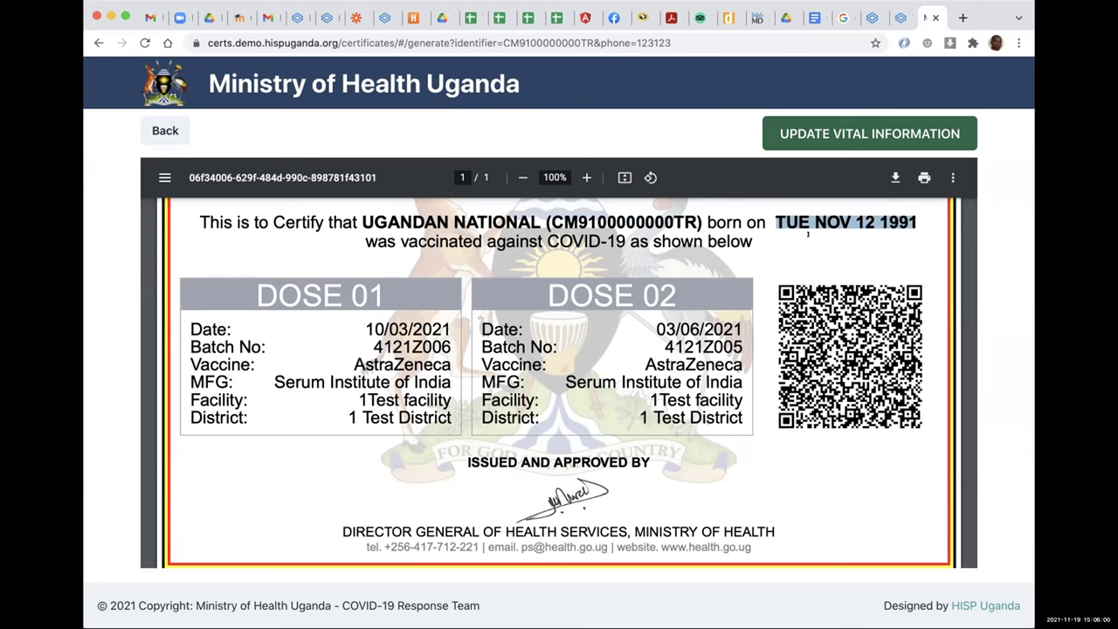
pyautogui.click(859, 133)
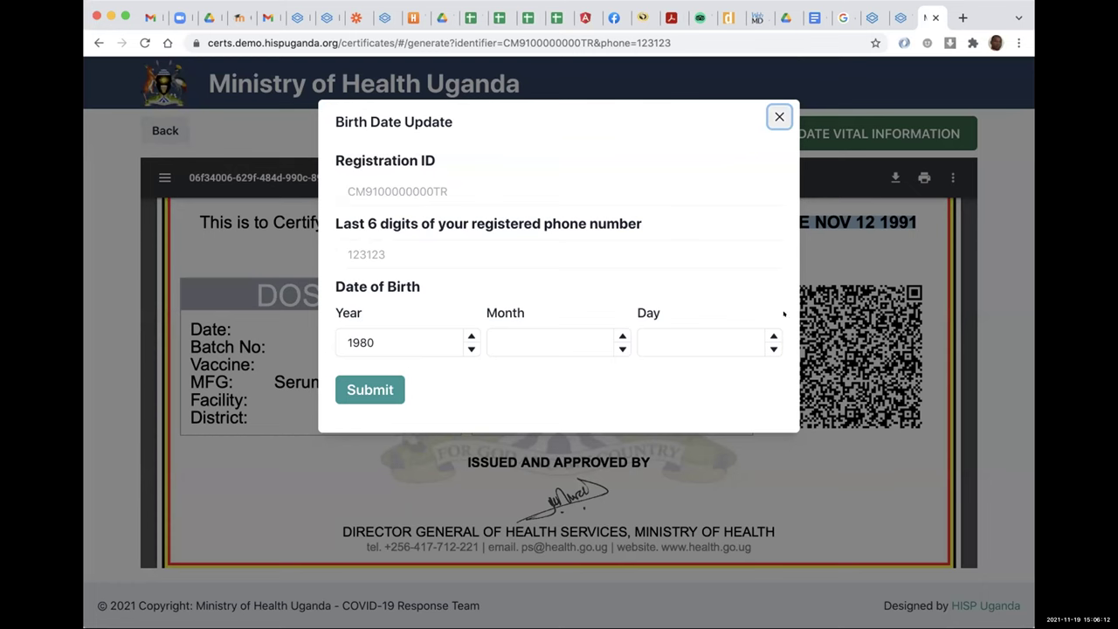
pyautogui.click(672, 96)
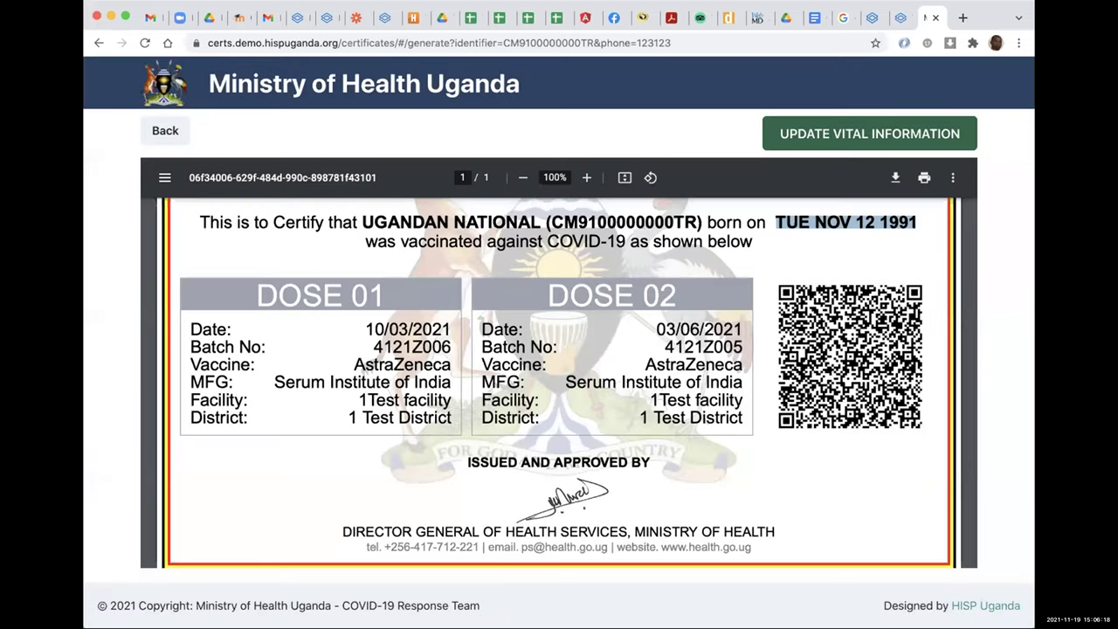
pyautogui.click(869, 132)
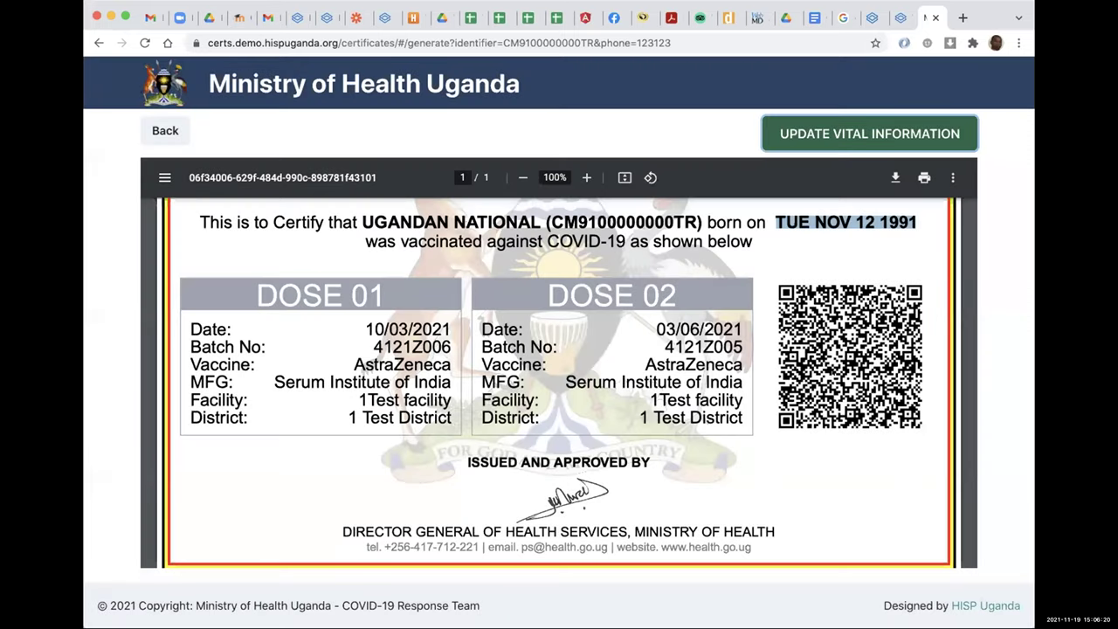
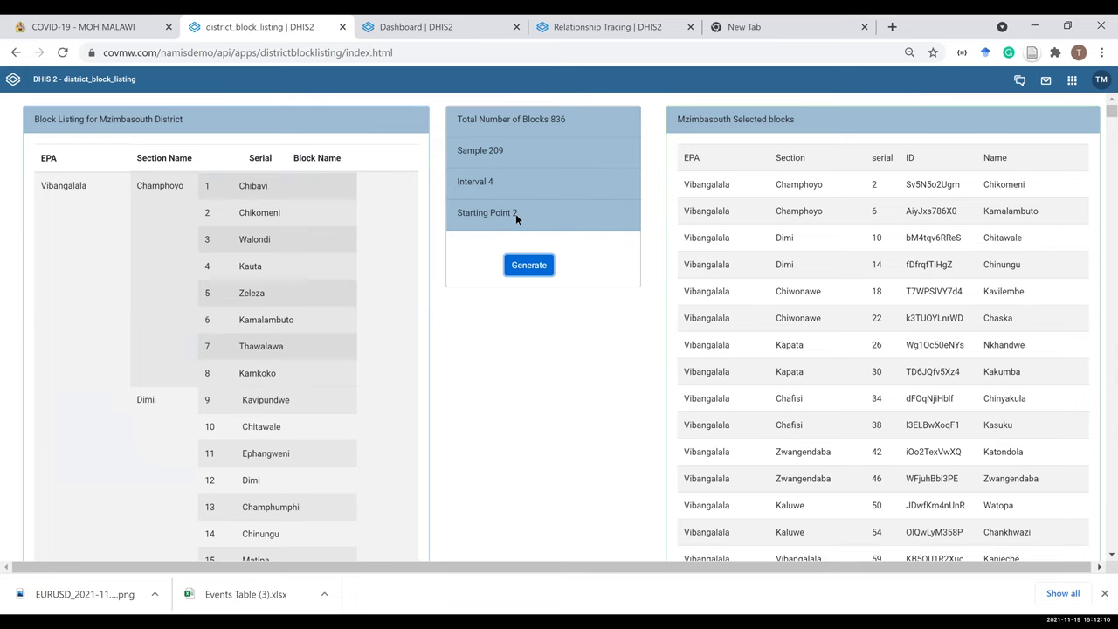
# Mark serial 2 as the sample start, review Mzimbasouth's selected blocks to the end, and download them as CSV
pyautogui.doubleClick(209, 215)
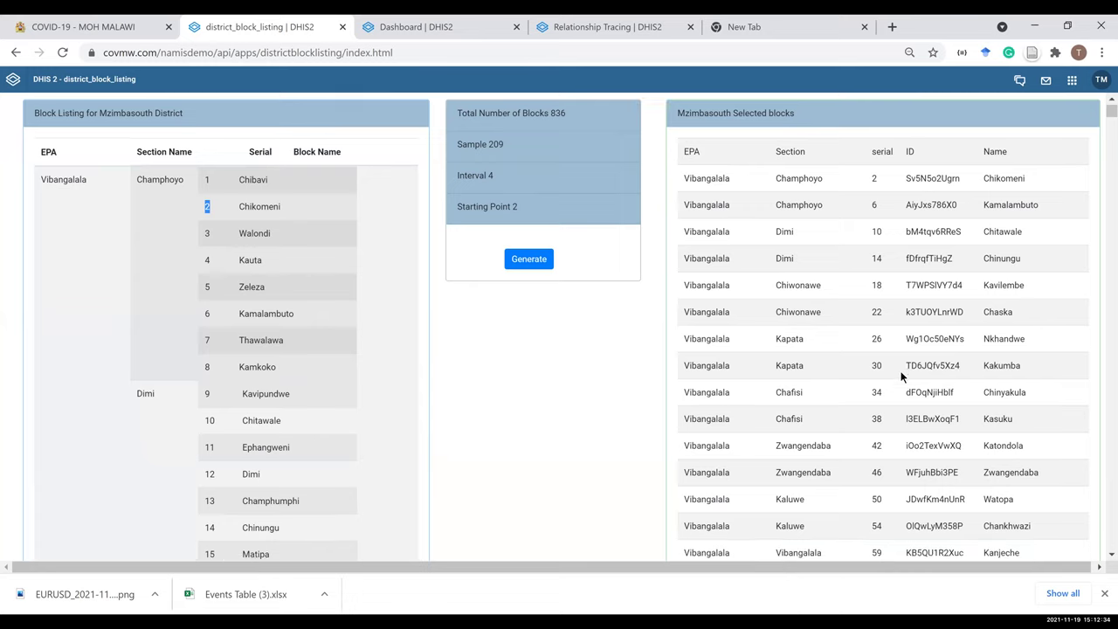
pyautogui.scroll(-2, 902, 375)
pyautogui.scroll(-3, 903, 375)
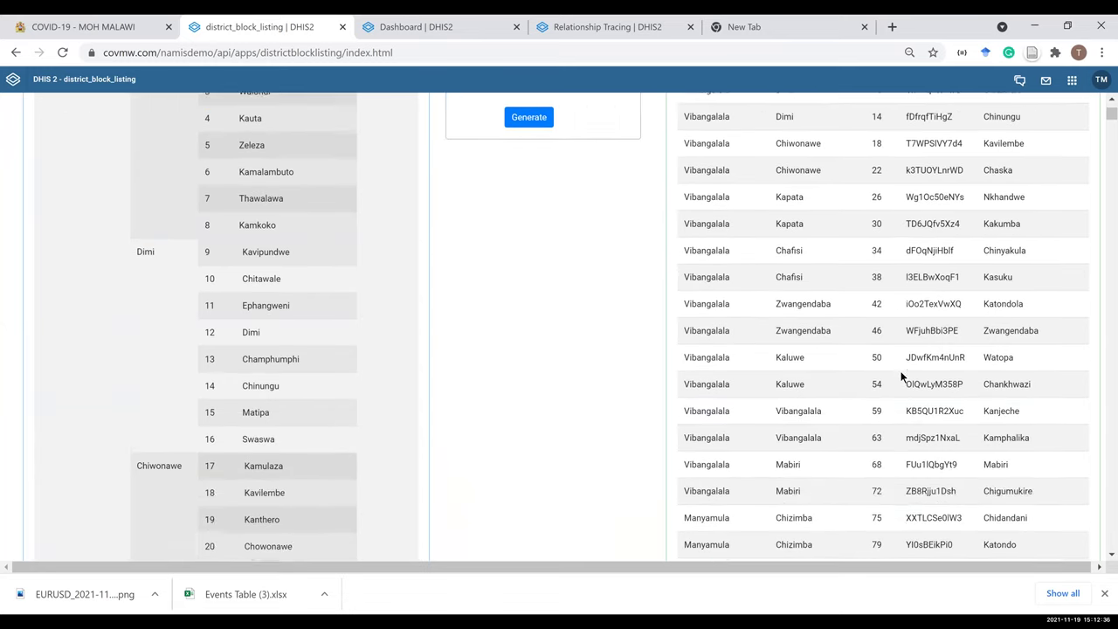
pyautogui.scroll(-8, 902, 376)
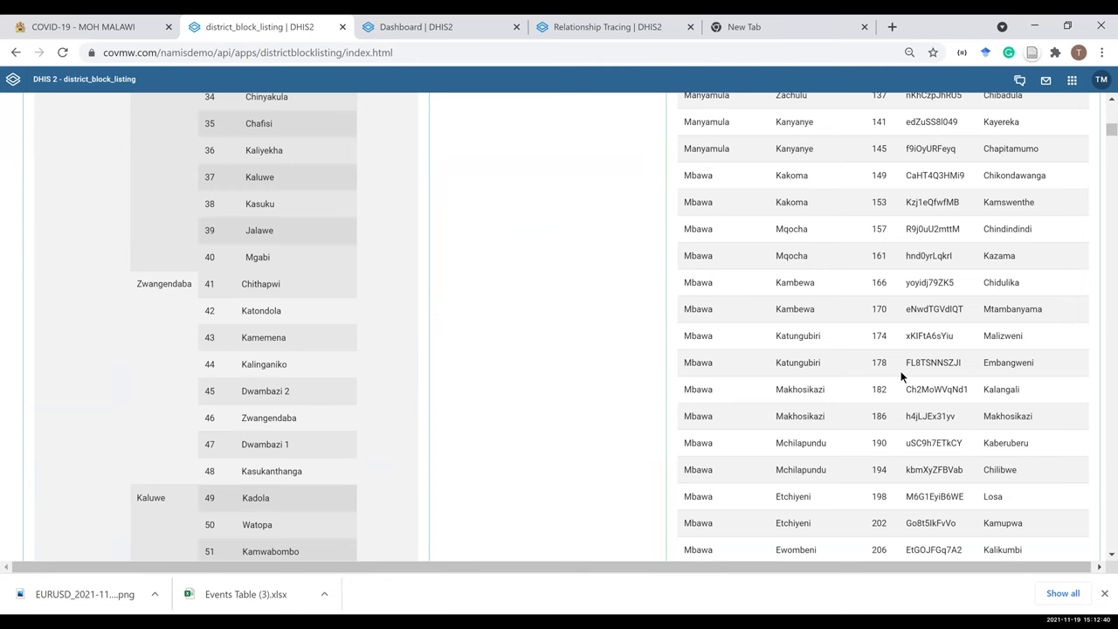
pyautogui.scroll(-14, 902, 376)
pyautogui.scroll(-20, 902, 376)
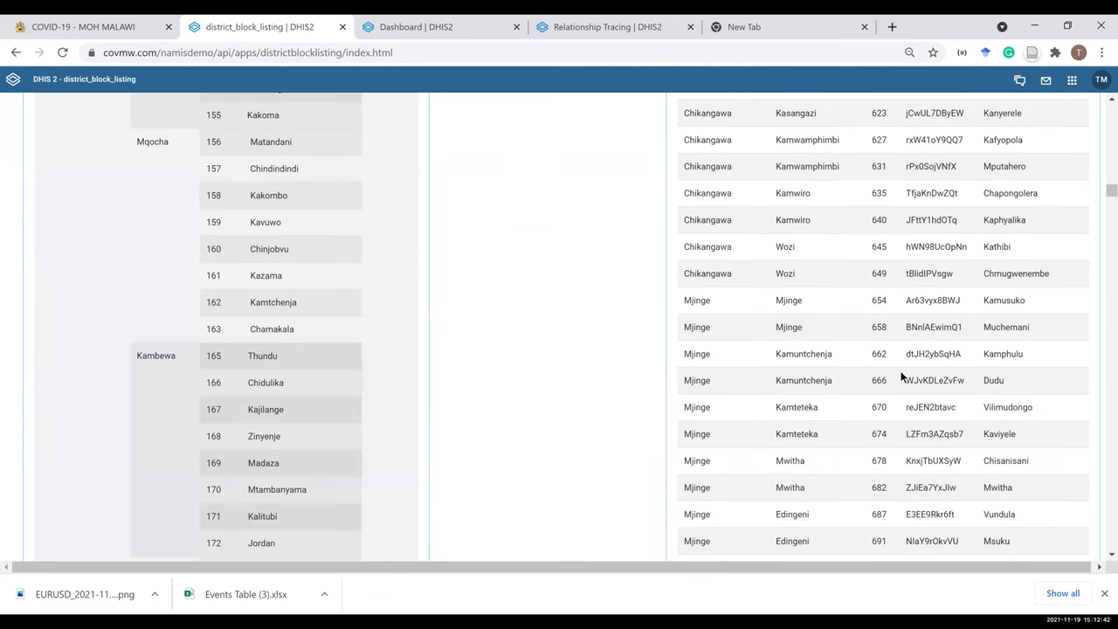
pyautogui.scroll(-1, 752, 379)
pyautogui.scroll(-14, 734, 374)
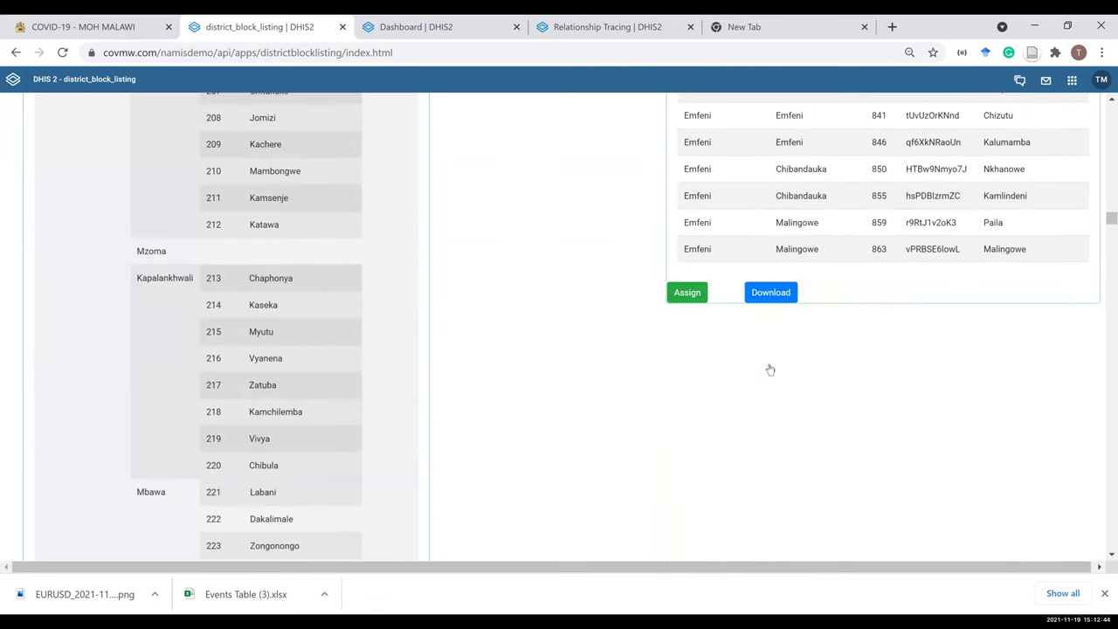
pyautogui.click(770, 367)
# Download Mzimbasouth's selected blocks as CSV and recheck the list running through serial 863
pyautogui.click(770, 366)
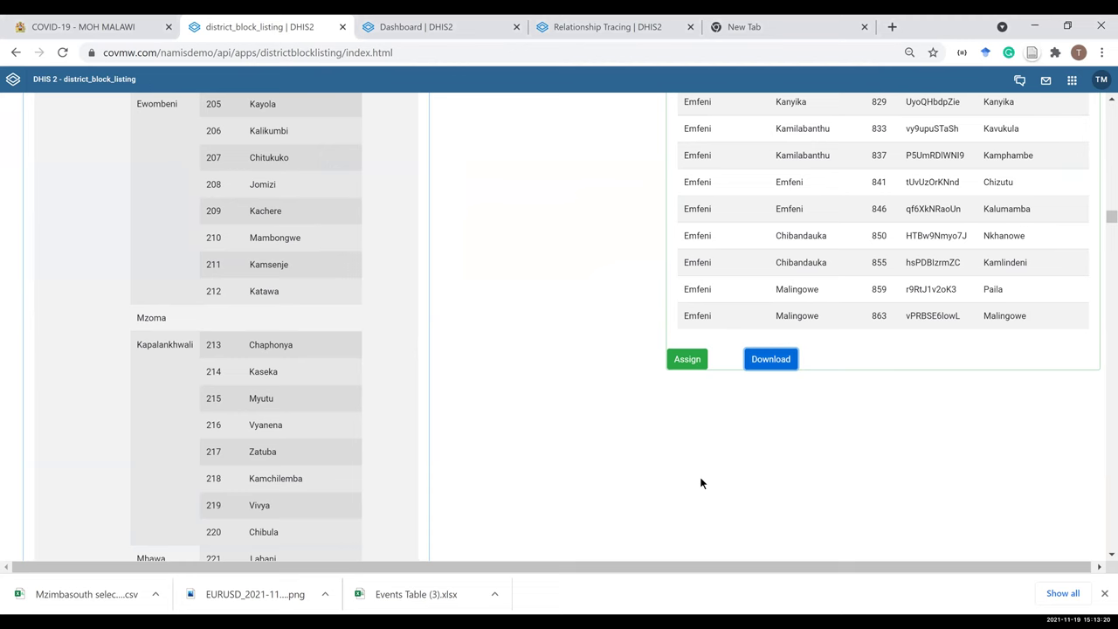
pyautogui.scroll(1, 701, 483)
pyautogui.scroll(1, 694, 459)
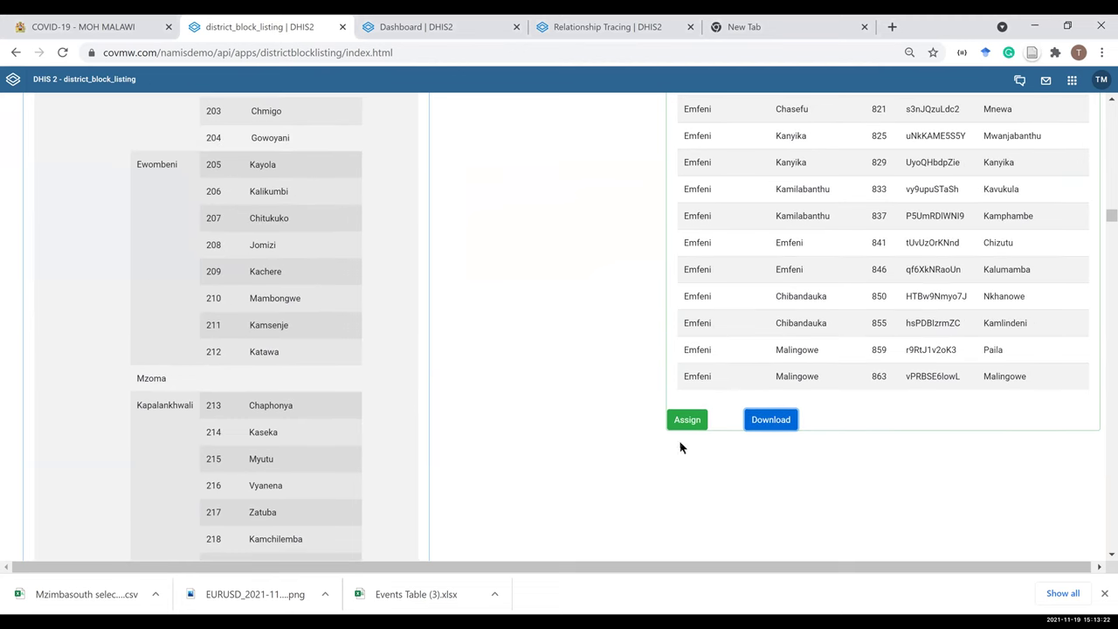
pyautogui.scroll(1, 677, 443)
pyautogui.scroll(-1, 681, 446)
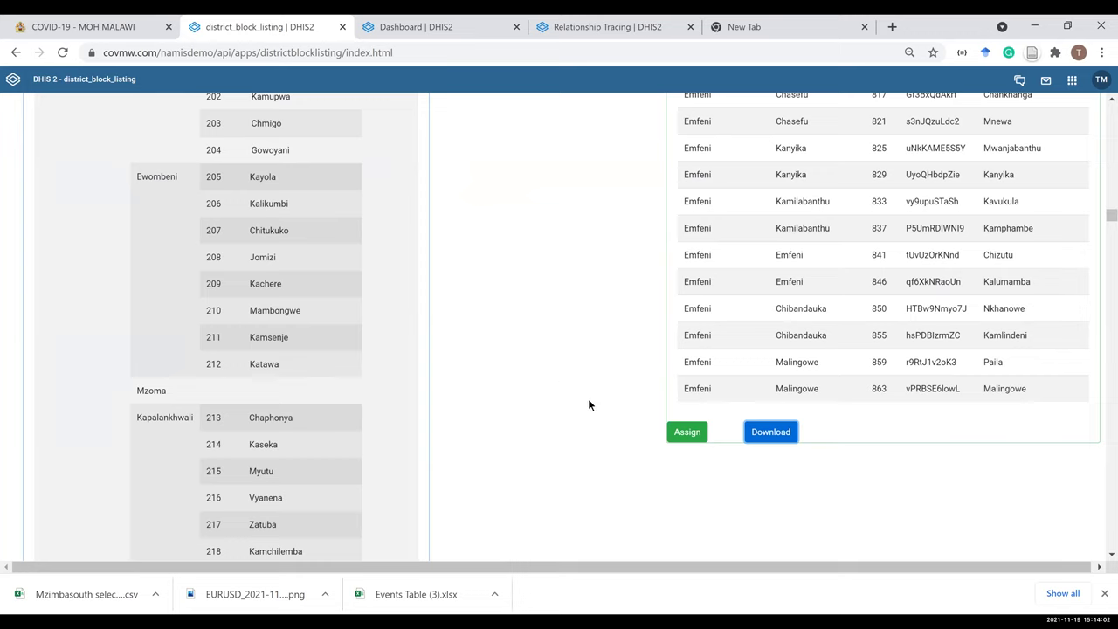
pyautogui.click(688, 432)
pyautogui.scroll(4, 799, 224)
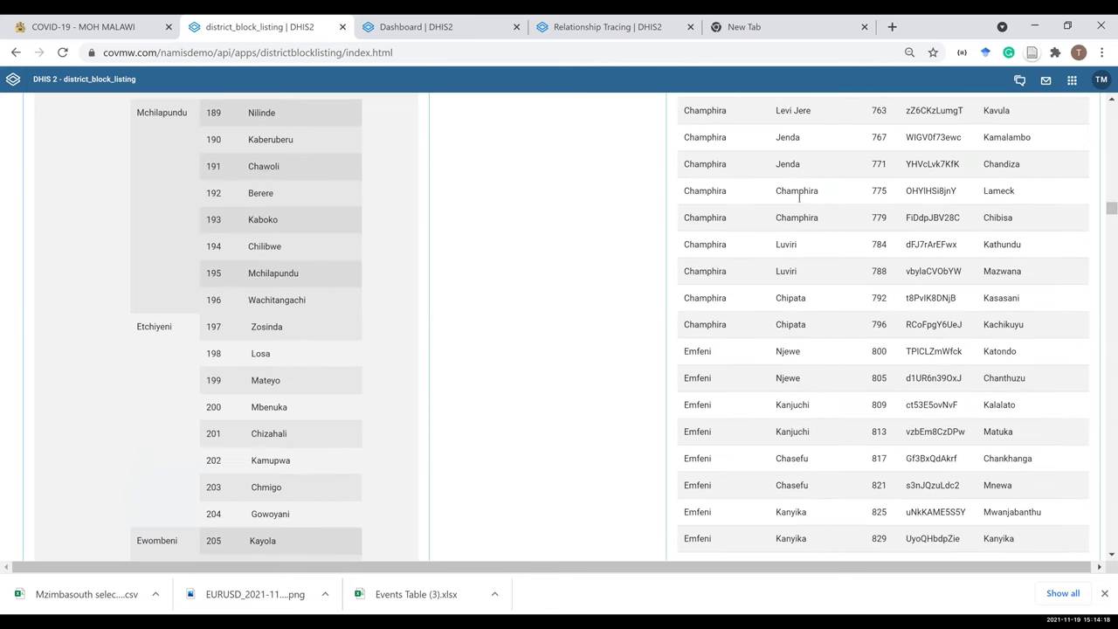
pyautogui.scroll(2, 798, 197)
pyautogui.scroll(2, 799, 199)
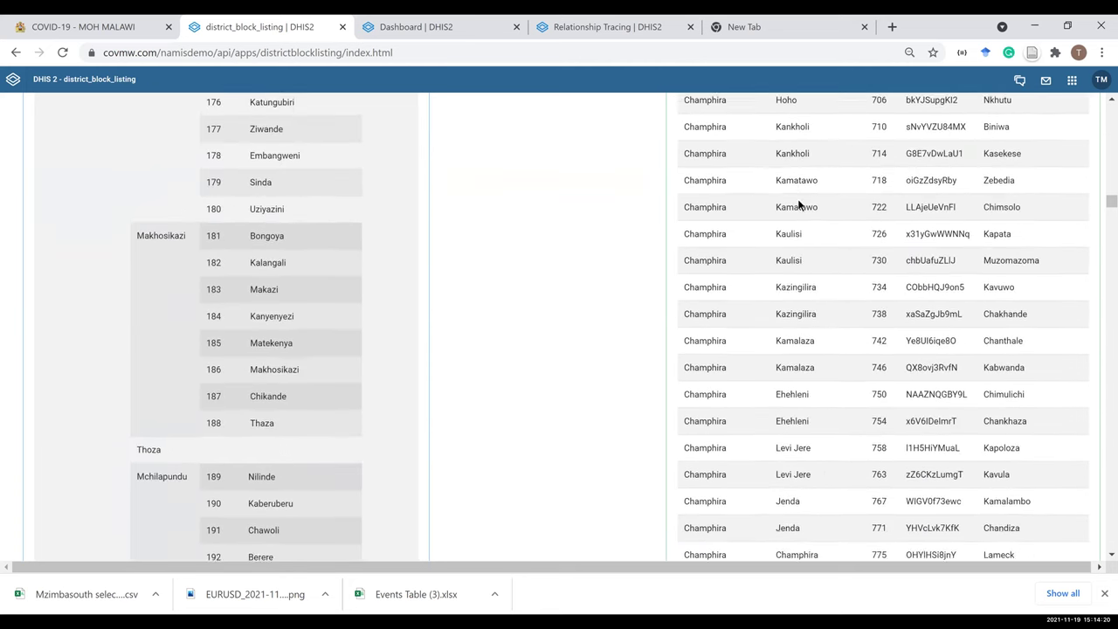
pyautogui.scroll(1, 805, 211)
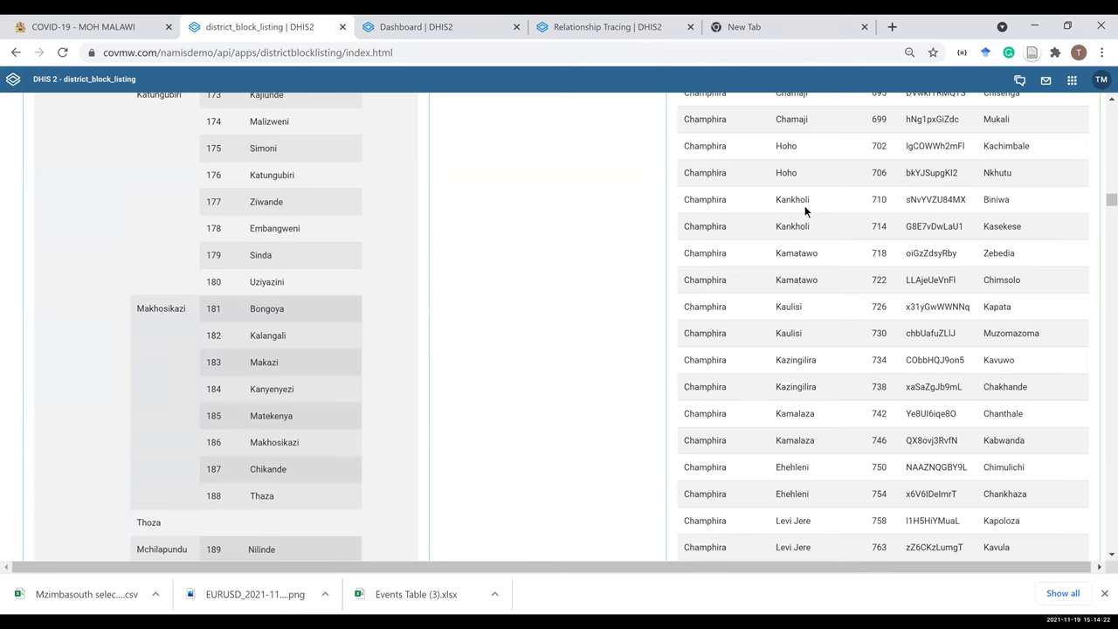
pyautogui.scroll(-2, 805, 206)
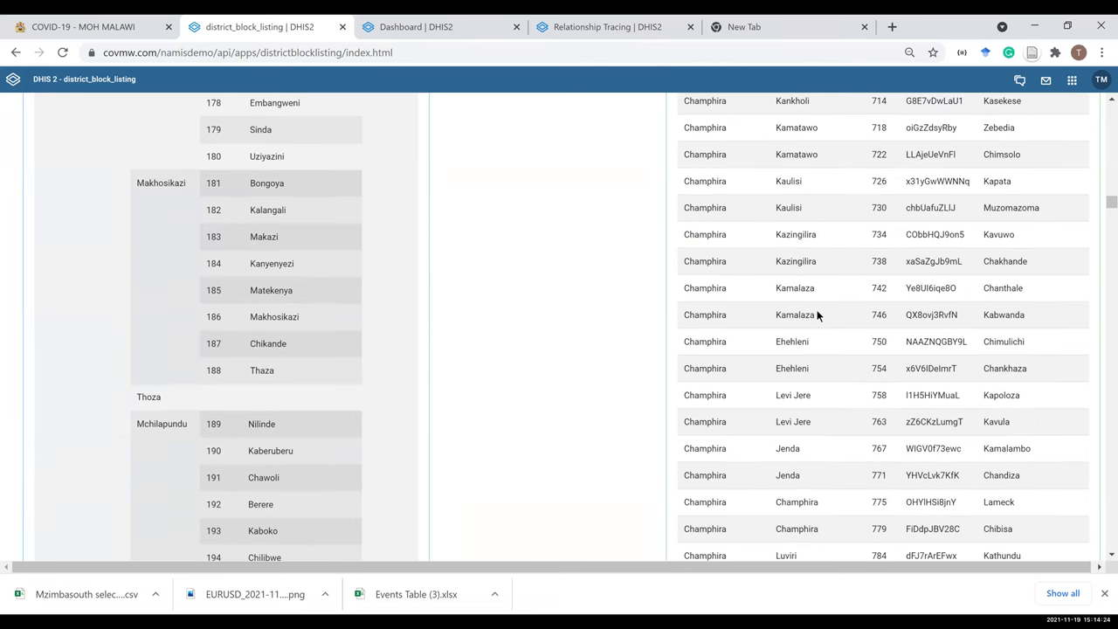
pyautogui.scroll(-5, 719, 324)
pyautogui.scroll(-3, 702, 292)
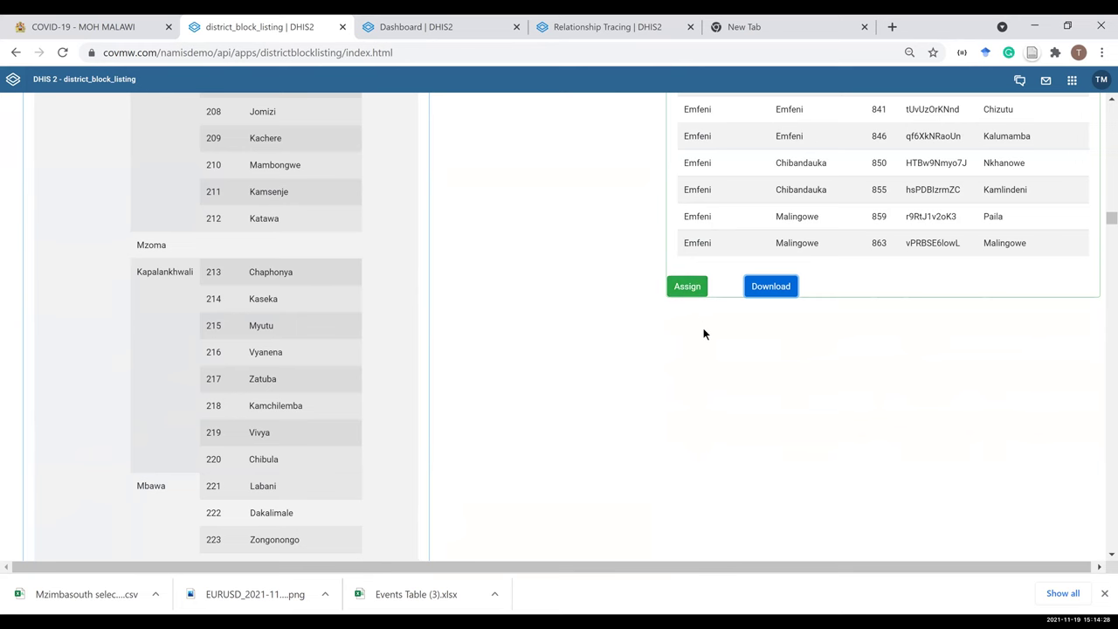
pyautogui.scroll(2, 703, 328)
pyautogui.scroll(10, 733, 278)
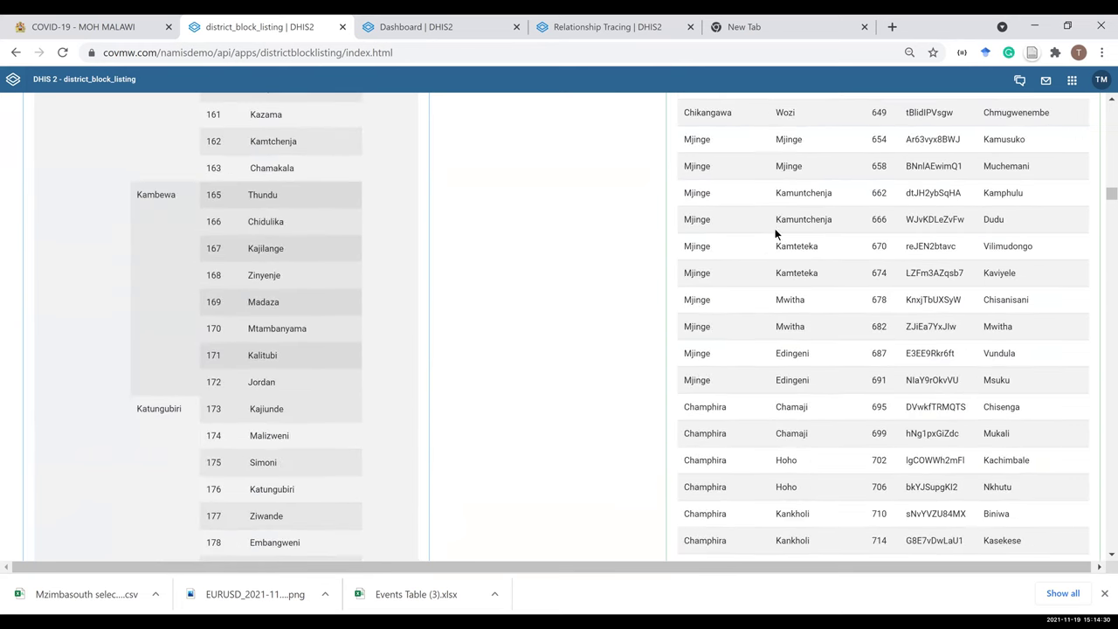
pyautogui.scroll(2, 1045, 100)
# Open the DHIS2 apps menu from the header and scroll down to Household Sampling
pyautogui.scroll(10, 1102, 81)
pyautogui.click(1101, 80)
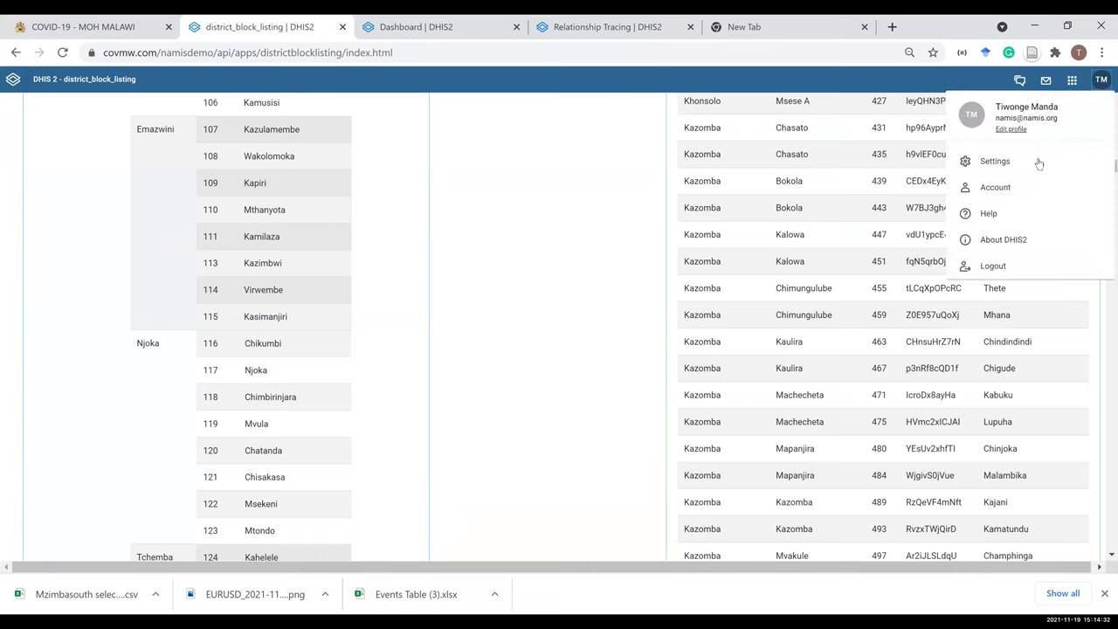
pyautogui.click(1072, 80)
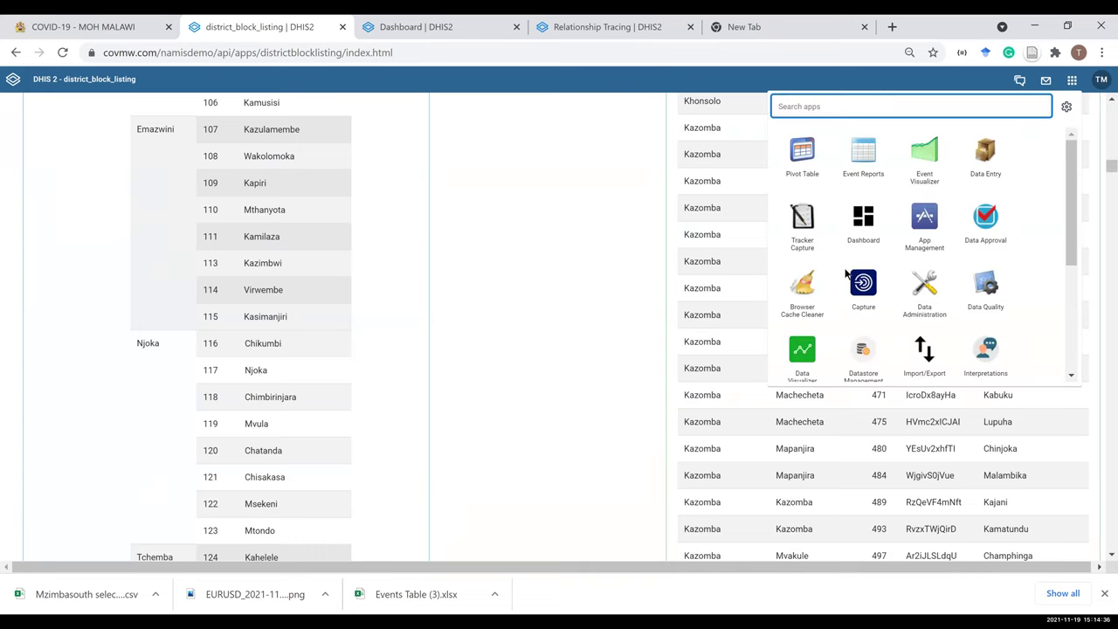
pyautogui.scroll(-1, 925, 284)
pyautogui.scroll(-3, 924, 284)
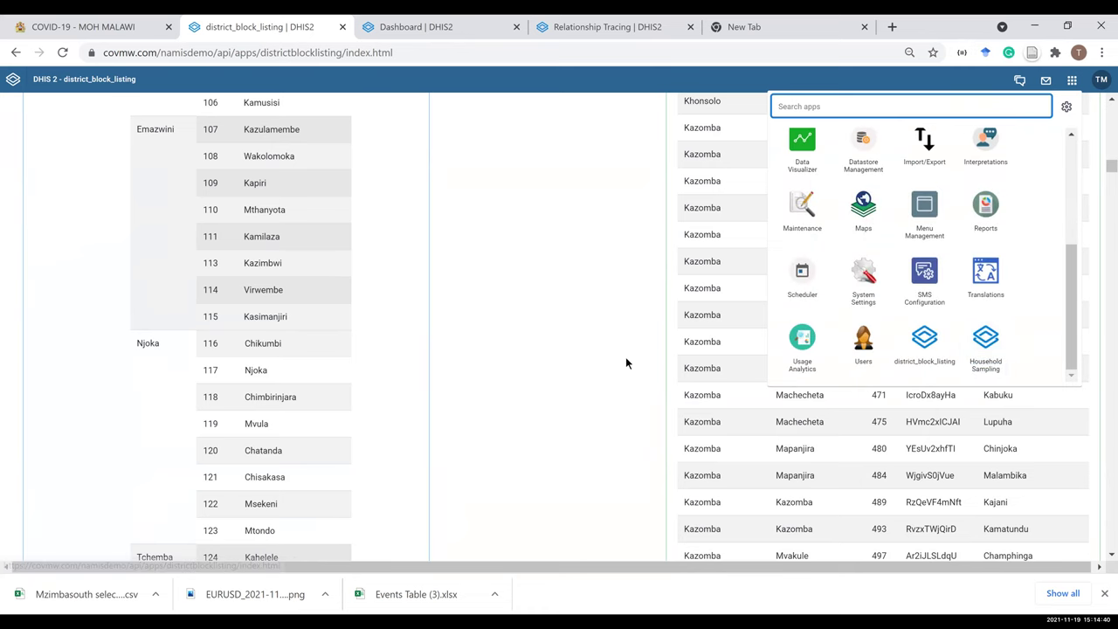
pyautogui.scroll(-2, 625, 356)
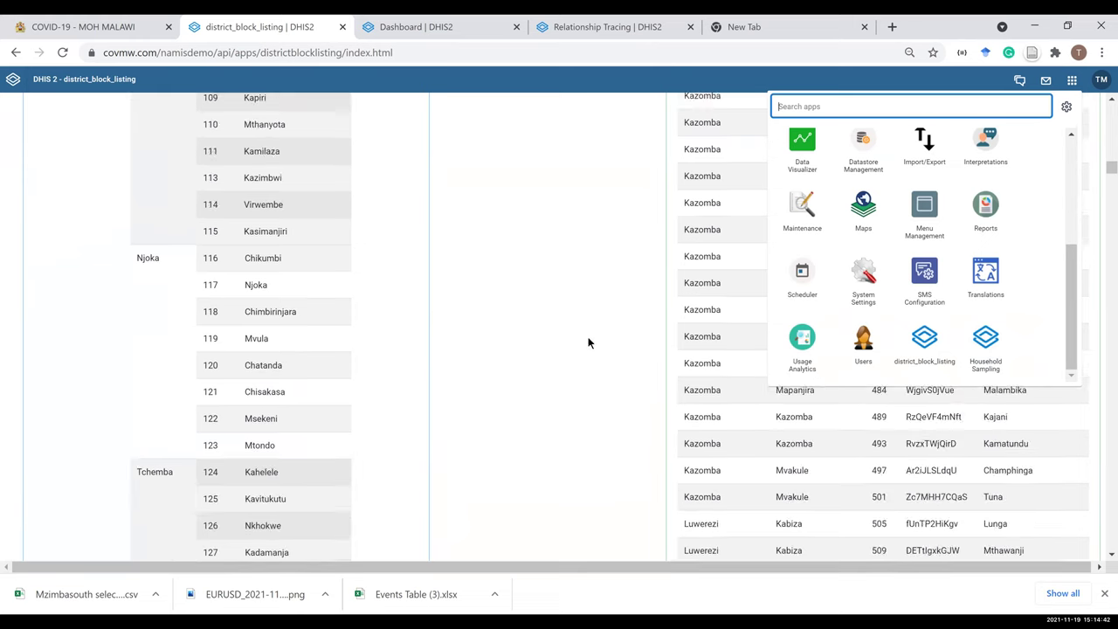
# Dismiss the apps menu and browse Mzimbasouth's block listing and sampled-block tables
pyautogui.click(569, 321)
pyautogui.scroll(-2, 570, 320)
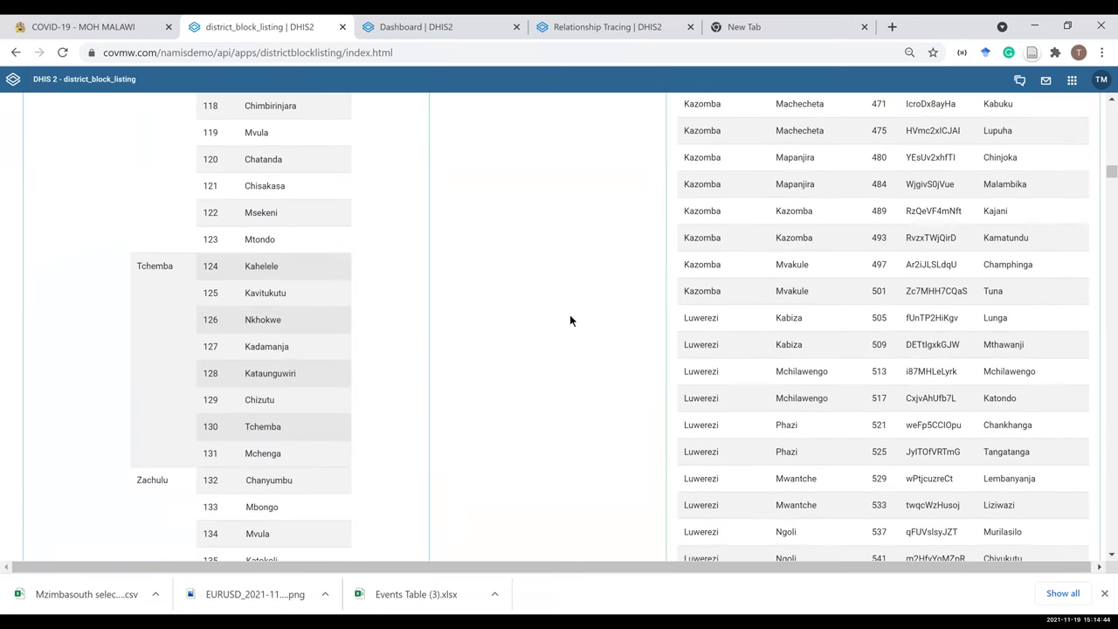
pyautogui.scroll(-8, 570, 321)
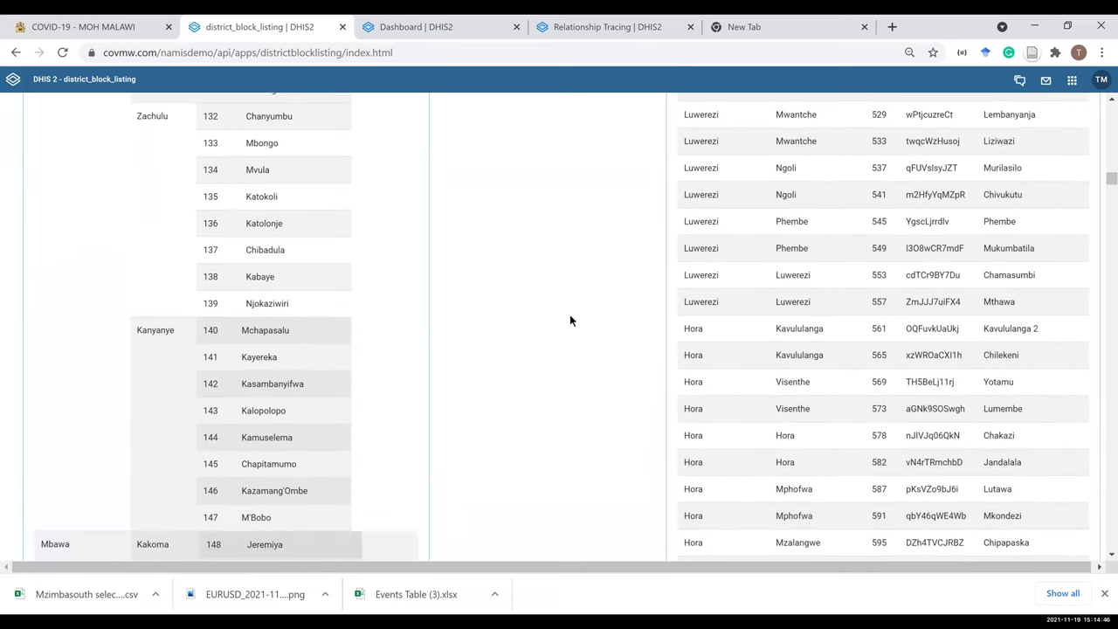
pyautogui.scroll(-9, 569, 321)
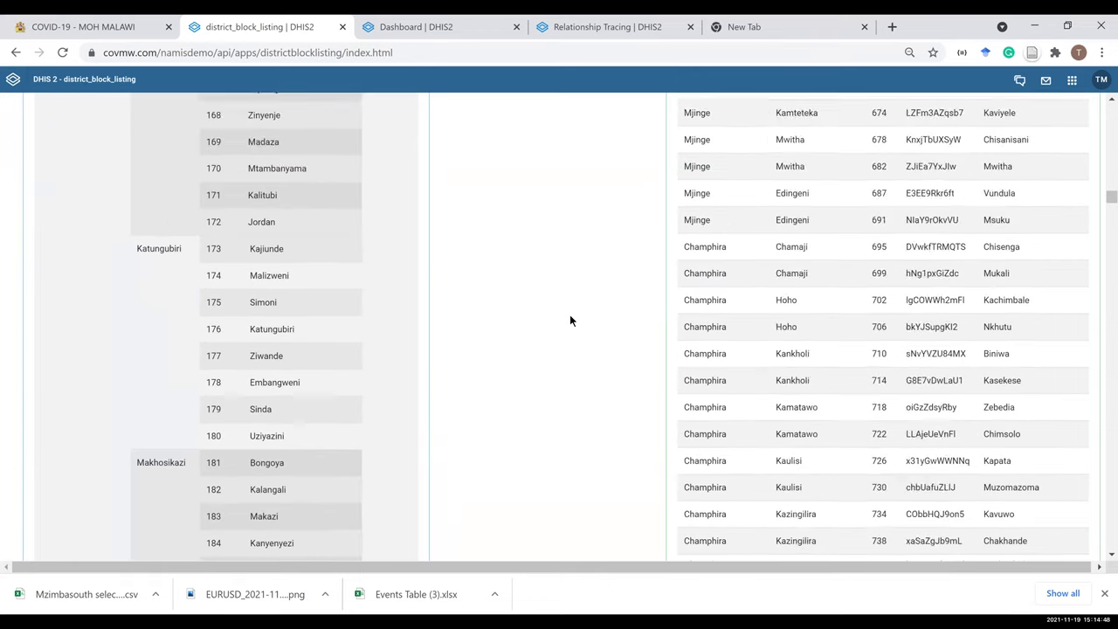
pyautogui.scroll(-6, 570, 321)
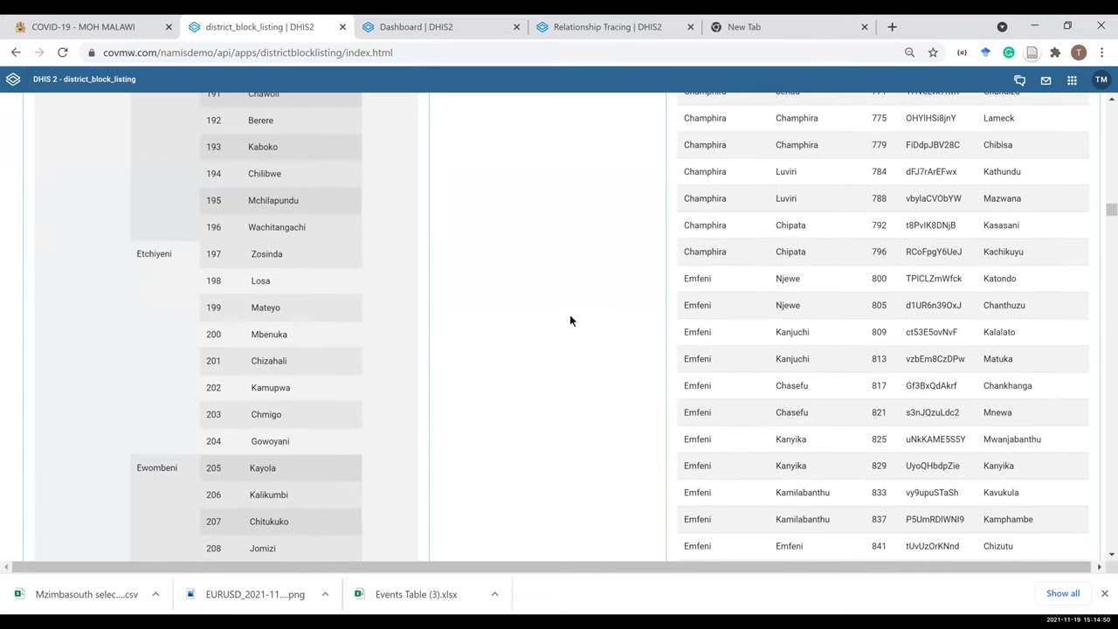
pyautogui.scroll(3, 569, 320)
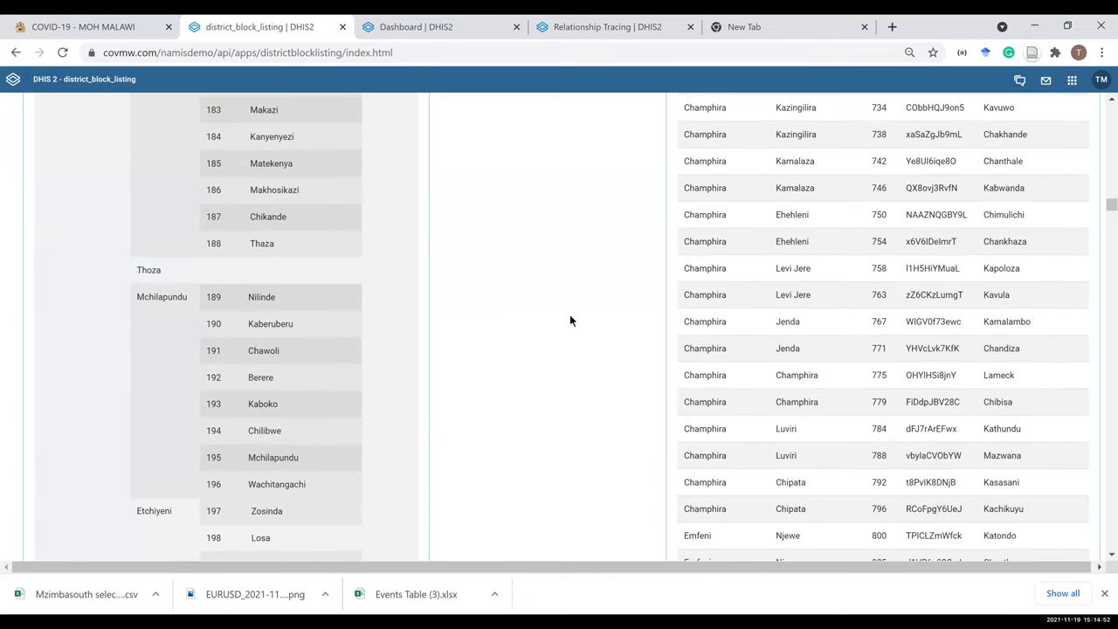
pyautogui.scroll(2, 570, 320)
pyautogui.scroll(20, 570, 321)
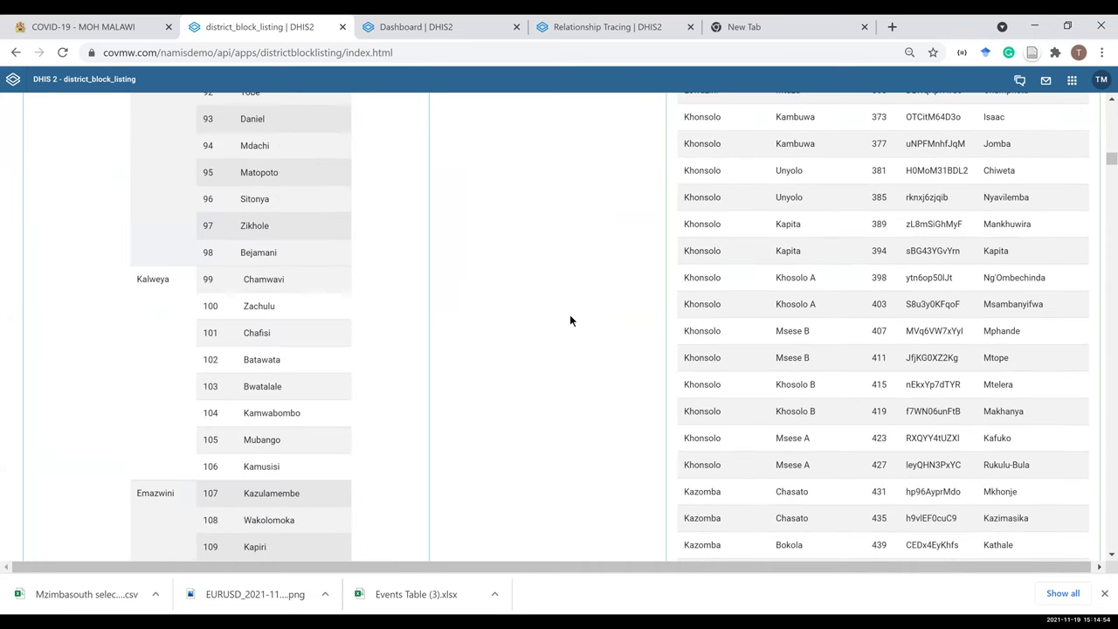
pyautogui.scroll(4, 482, 250)
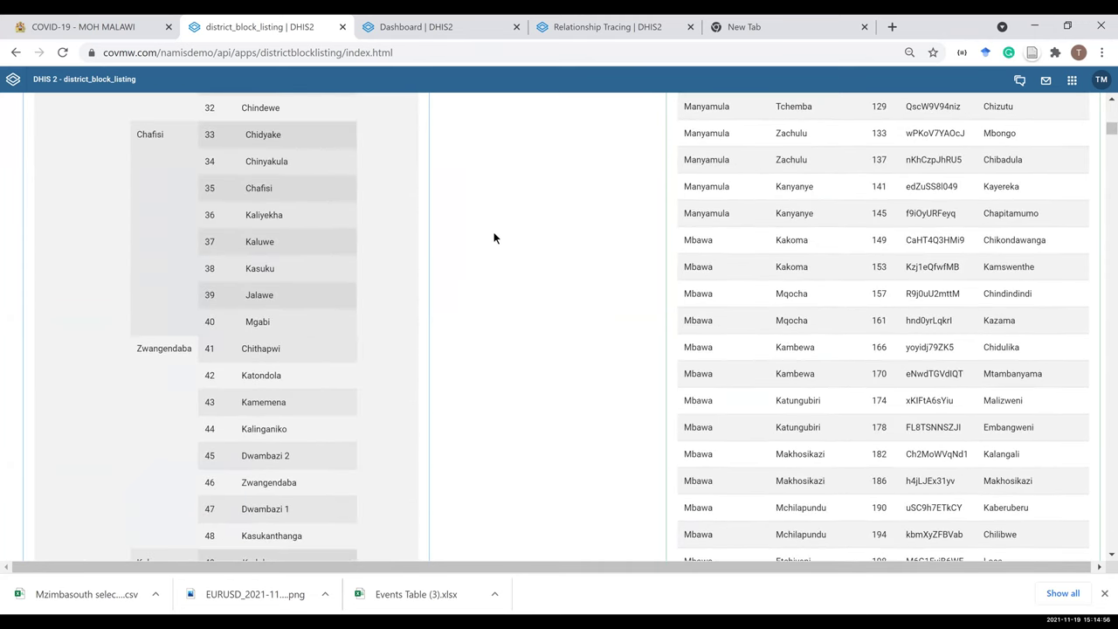